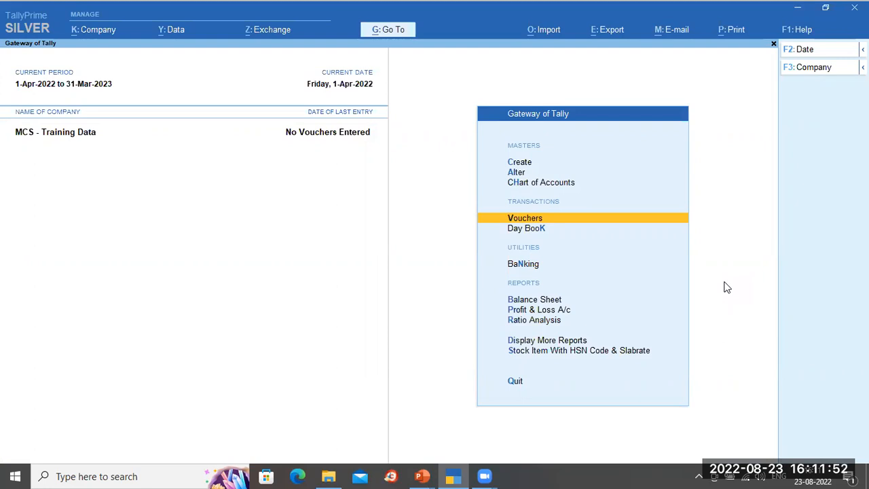
Step: Open the list of groups from the company's chart of accounts
{"action": "key", "text": "Up"}
{"action": "key", "text": "Up"}
{"action": "key", "text": "Up"}
{"action": "key", "text": "Up"}
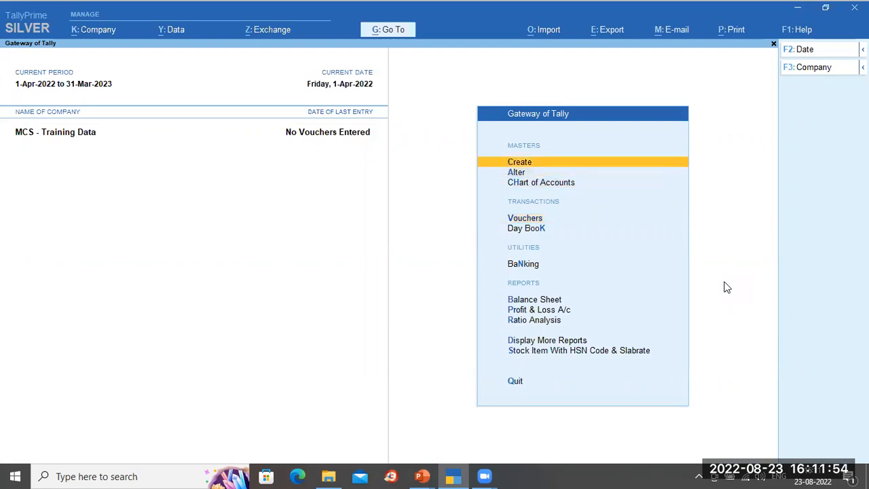
{"action": "key", "text": "Down"}
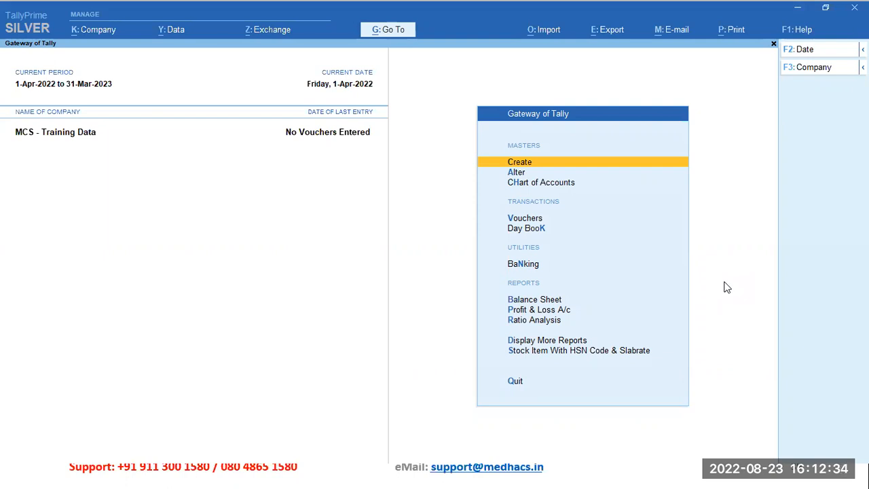
{"action": "key", "text": "Down"}
{"action": "key", "text": "Down"}
{"action": "key", "text": "Return"}
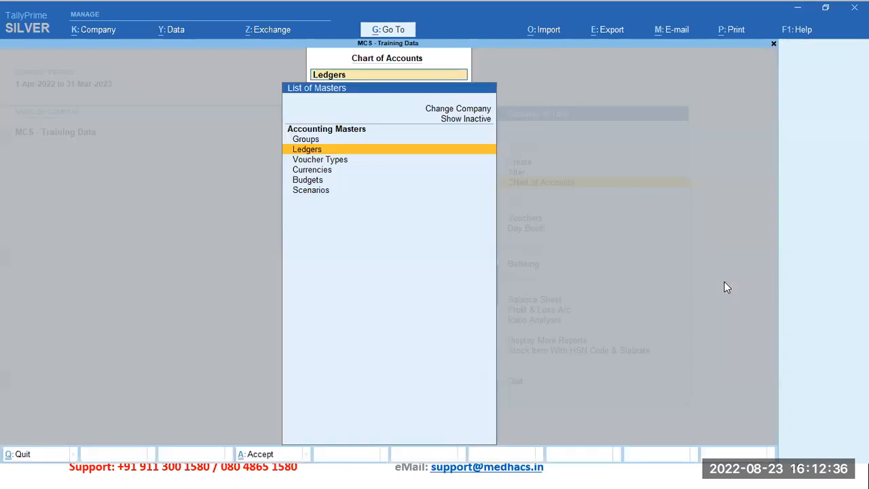
{"action": "key", "text": "Up"}
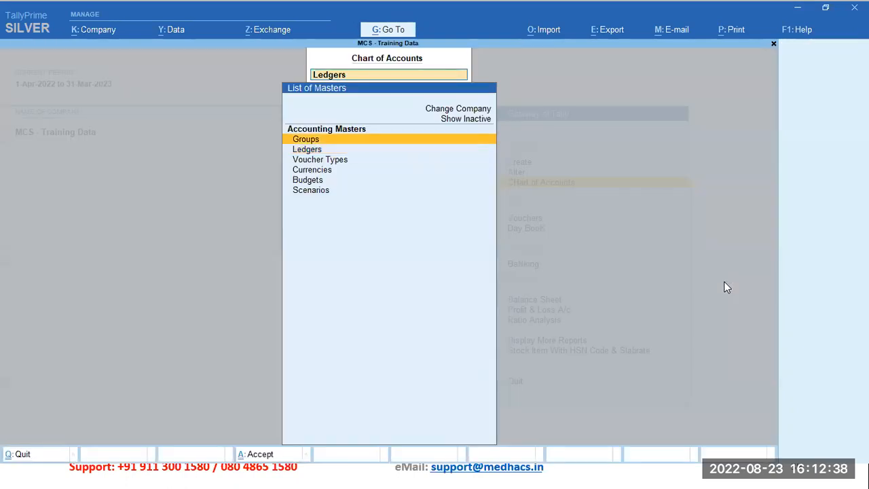
{"action": "key", "text": "Return"}
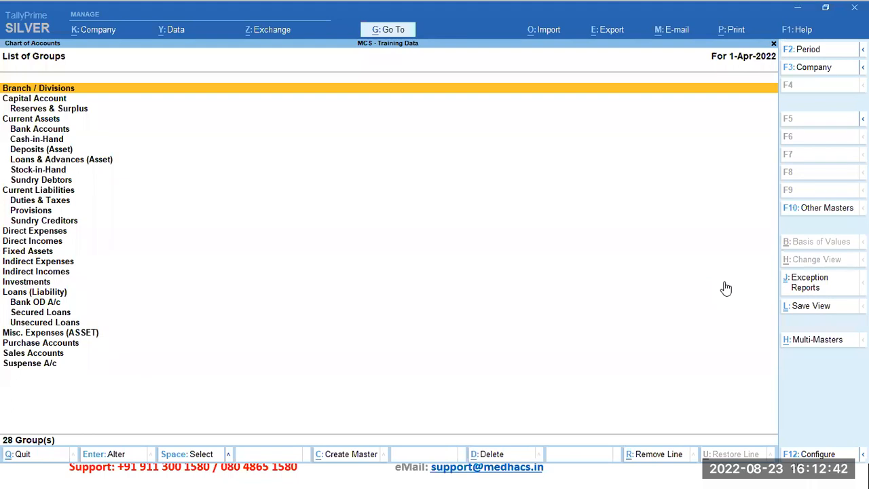
Step: Examine the Branch / Divisions group's parent and nature of group, closing it and the chart of accounts without changes
{"action": "key", "text": "alt+h"}
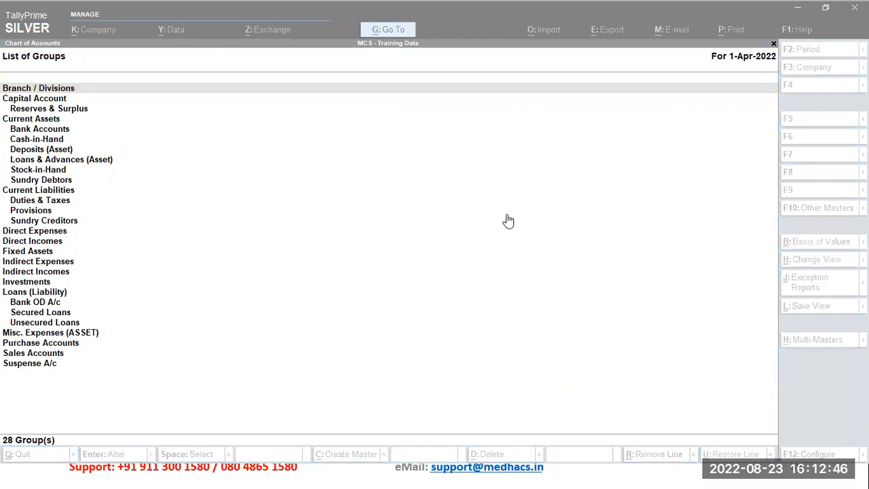
{"action": "left_click", "coordinate": [212, 152]}
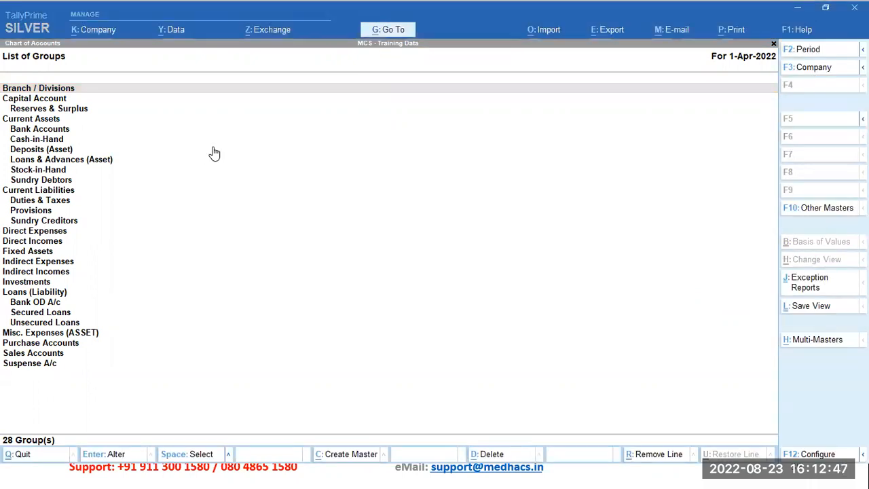
{"action": "left_click", "coordinate": [93, 91]}
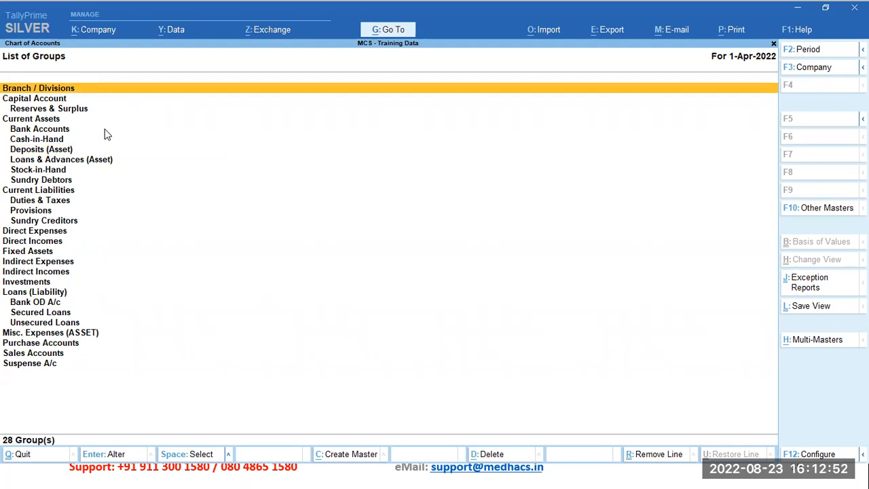
{"action": "key", "text": "Return"}
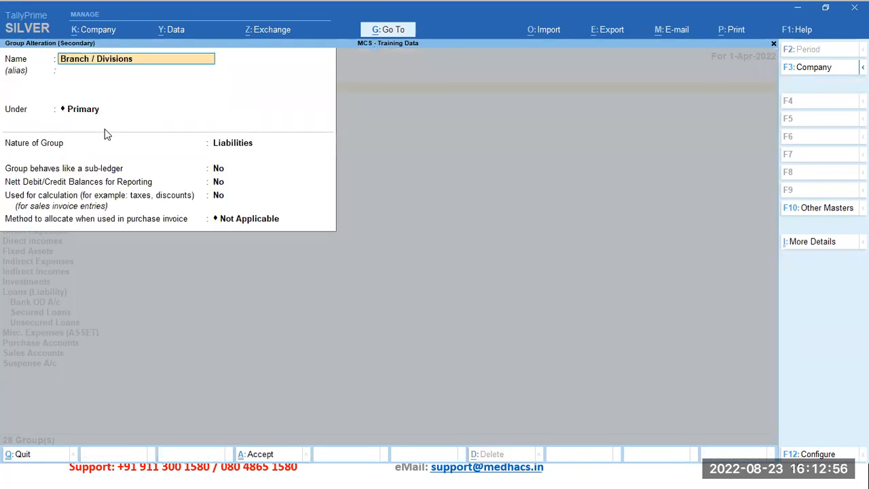
{"action": "key", "text": "Return"}
{"action": "key", "text": "Return"}
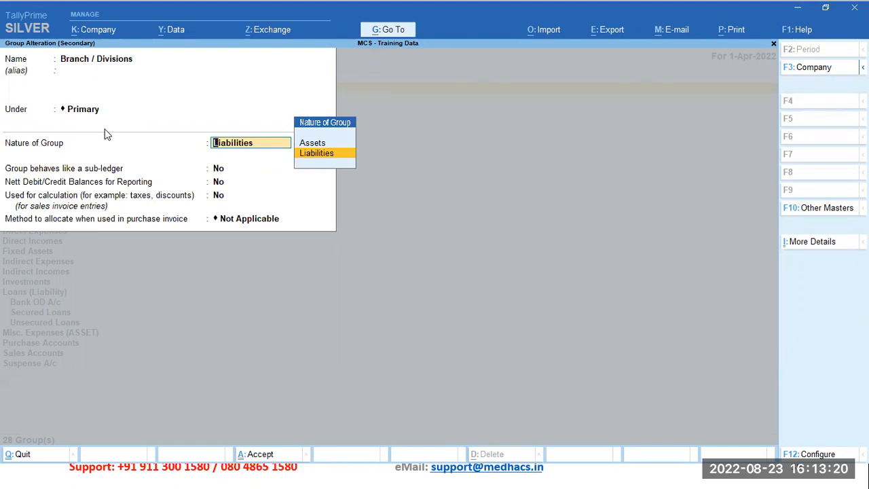
{"action": "key", "text": "Escape"}
{"action": "key", "text": "Escape"}
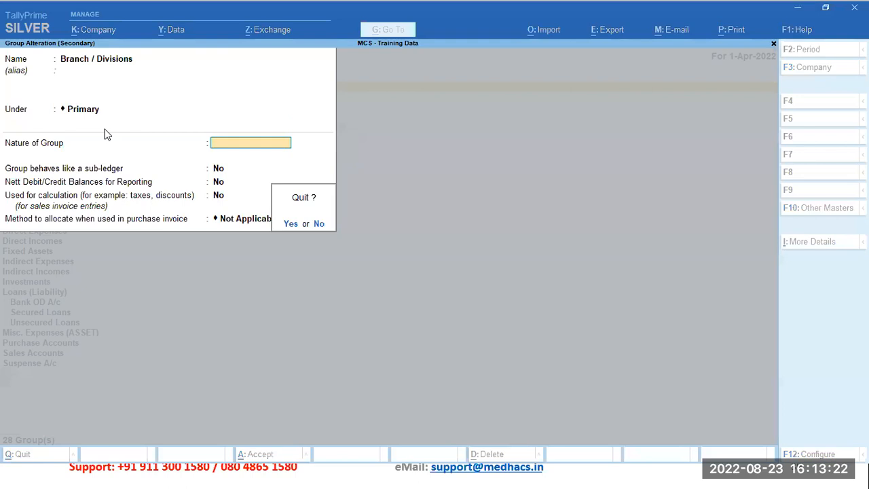
{"action": "key", "text": "y"}
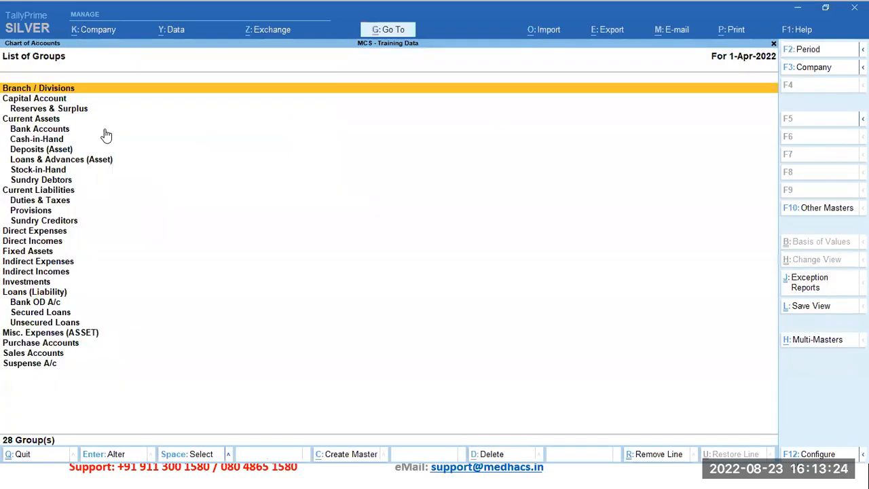
{"action": "key", "text": "Escape"}
{"action": "key", "text": "Escape"}
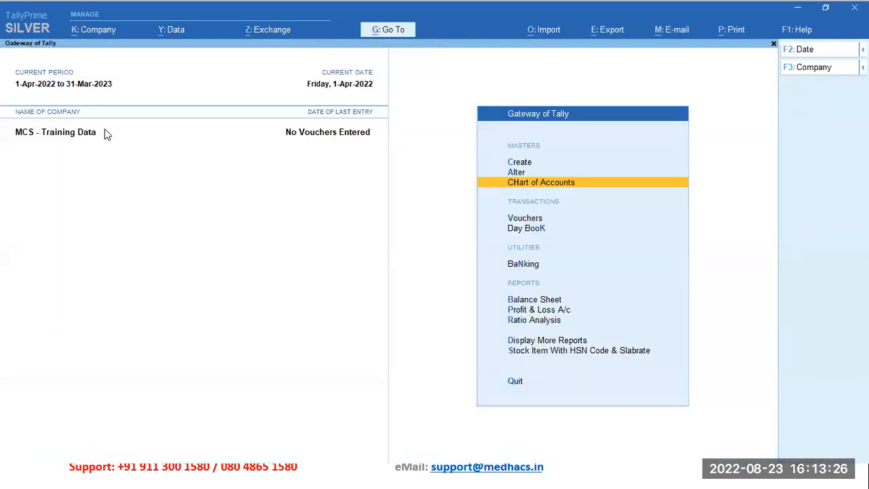
Step: Start a new accounting group named "PArtner Current Account" and leave its alias blank
{"action": "key", "text": "Up"}
{"action": "key", "text": "Up"}
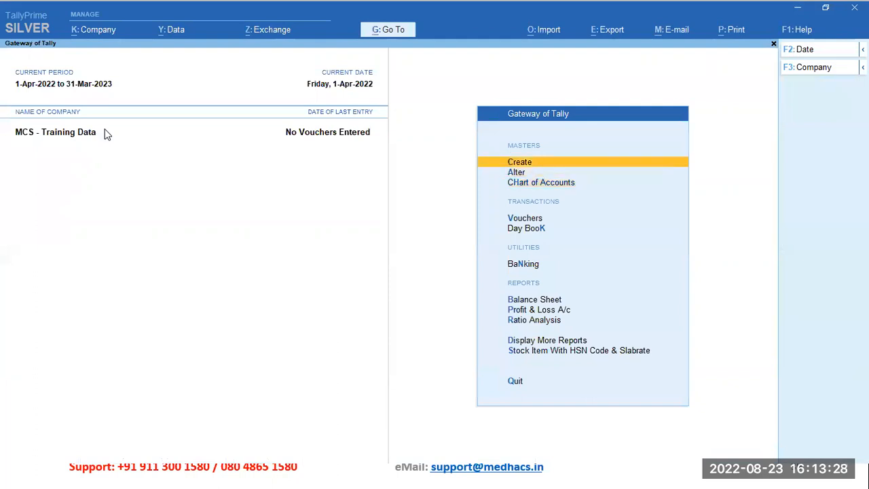
{"action": "key", "text": "Return"}
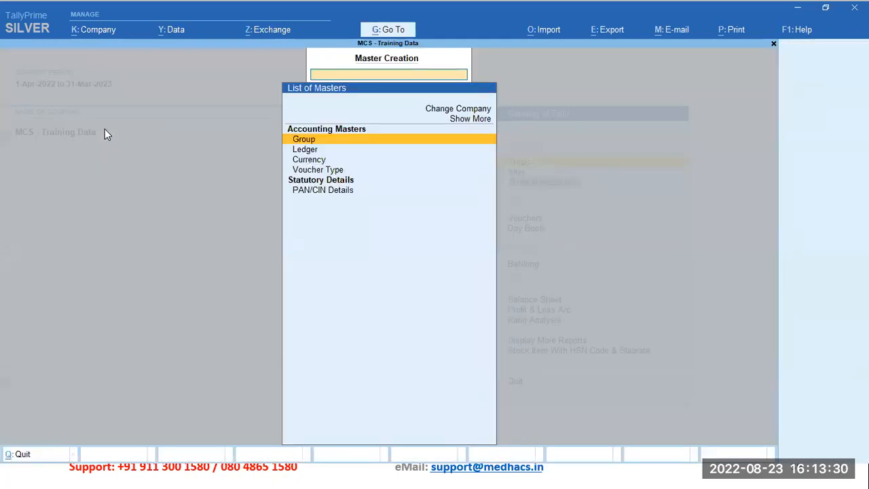
{"action": "key", "text": "Return"}
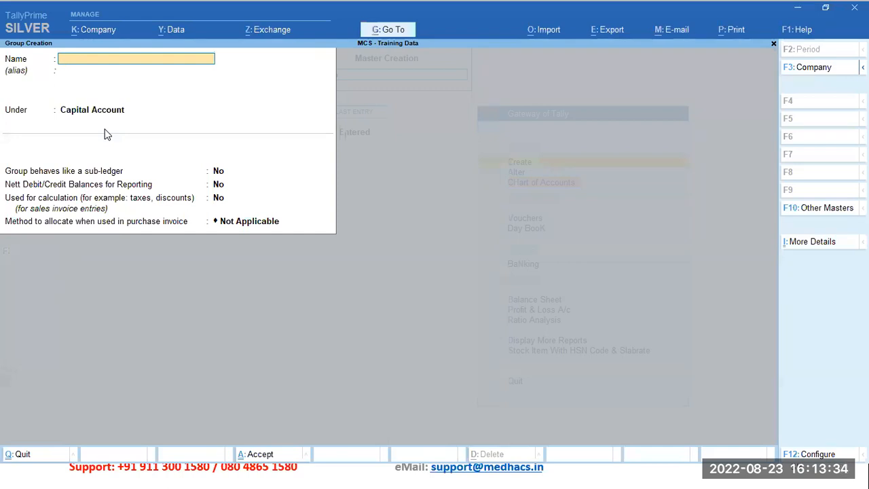
{"action": "type", "text": "Current A"}
{"action": "key", "text": "BackSpace"}
{"action": "key", "text": "BackSpace"}
{"action": "key", "text": "BackSpace"}
{"action": "key", "text": "BackSpace"}
{"action": "key", "text": "BackSpace"}
{"action": "key", "text": "BackSpace"}
{"action": "key", "text": "BackSpace"}
{"action": "key", "text": "BackSpace"}
{"action": "key", "text": "BackSpace"}
{"action": "type", "text": "PArtner Current"}
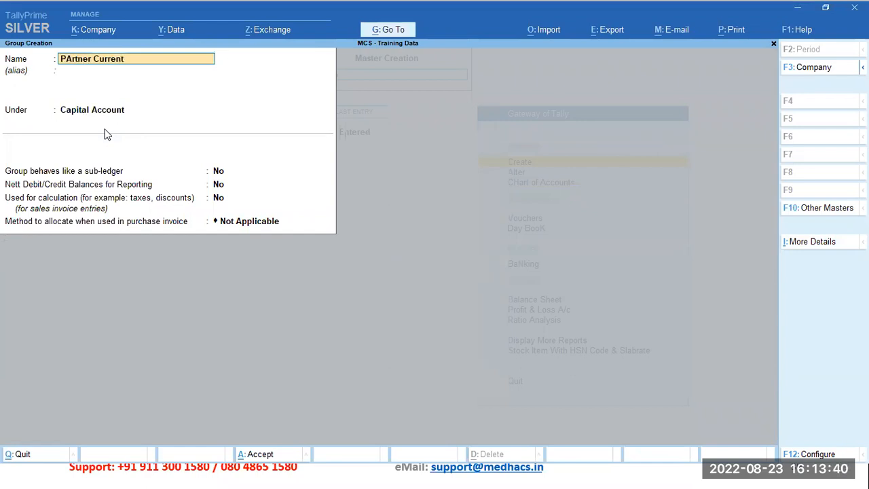
{"action": "type", "text": " Account"}
{"action": "key", "text": "Return"}
{"action": "key", "text": "Return"}
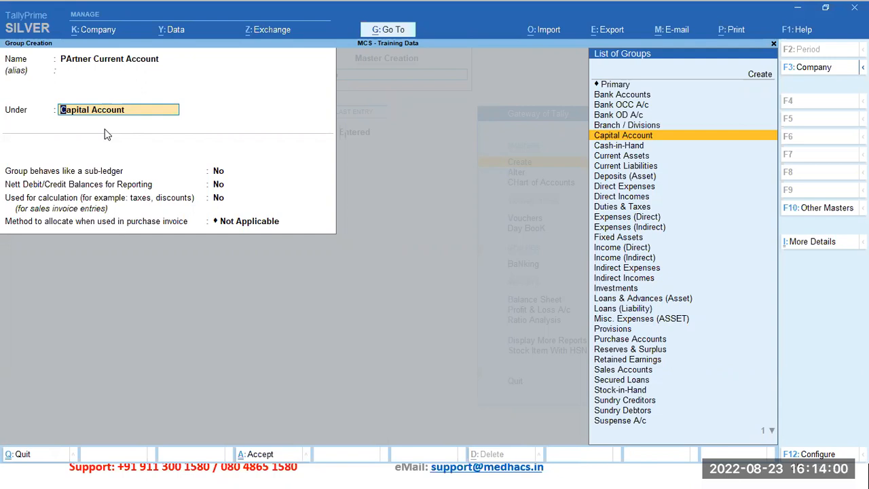
Step: Try placing the new group under Primary to bring up the nature-of-group choices, and leave the form
{"action": "key", "text": "Up"}
{"action": "key", "text": "Up"}
{"action": "key", "text": "Up"}
{"action": "key", "text": "Up"}
{"action": "key", "text": "Up"}
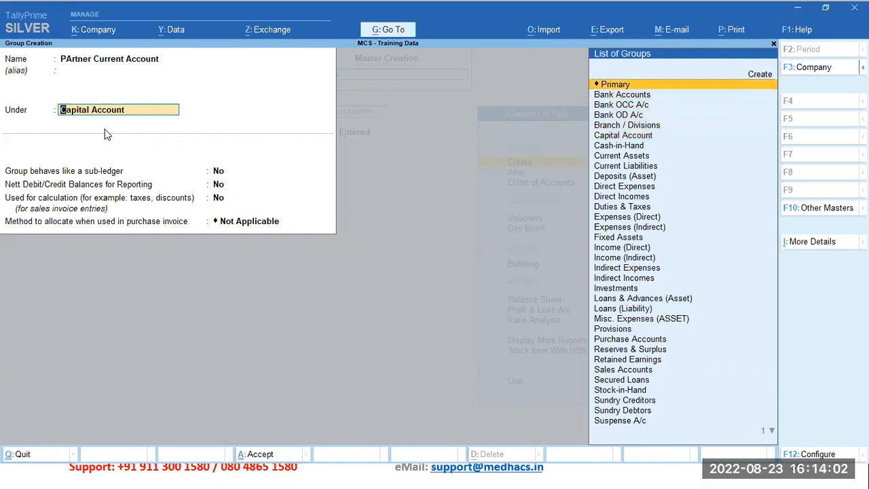
{"action": "key", "text": "Return"}
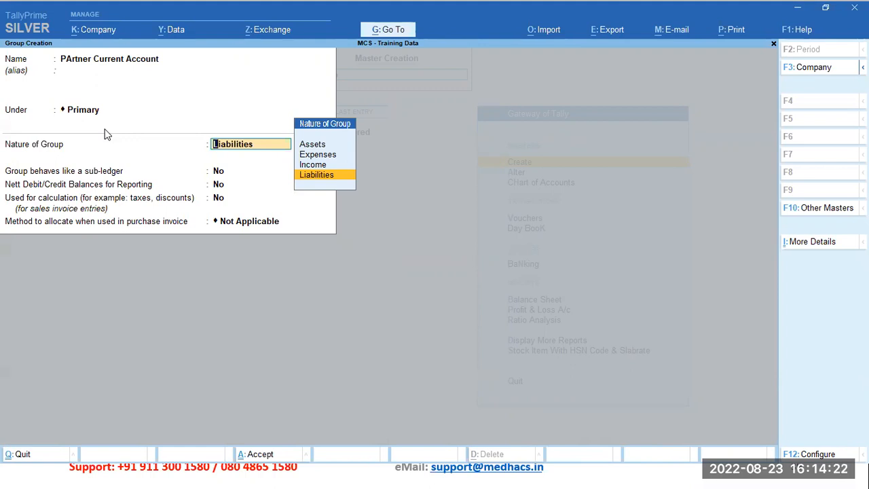
{"action": "key", "text": "ctrl+a"}
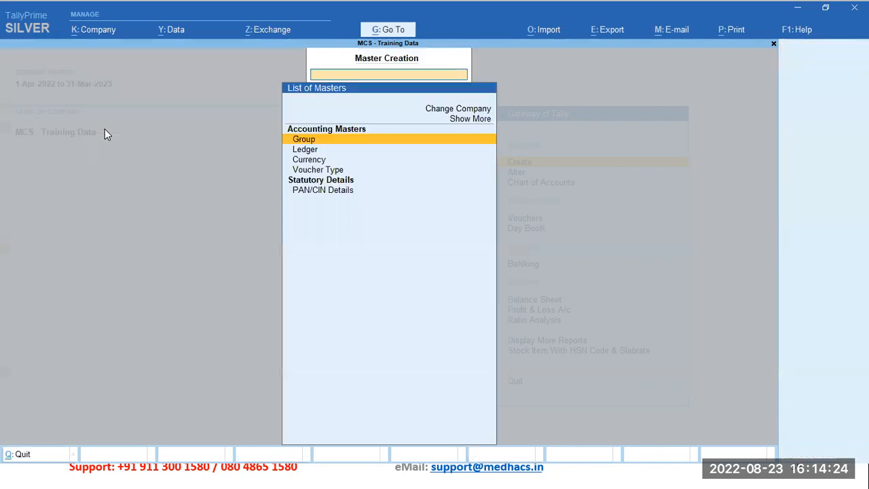
{"action": "key", "text": "Escape"}
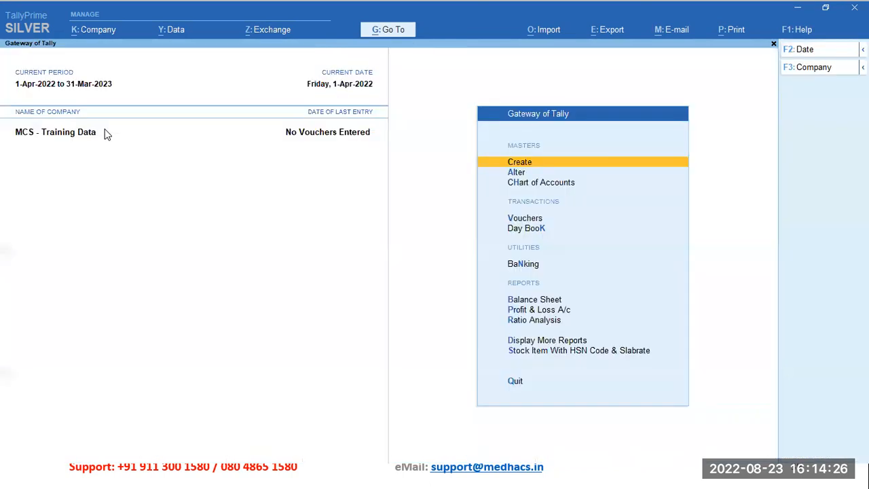
{"action": "key", "text": "Return"}
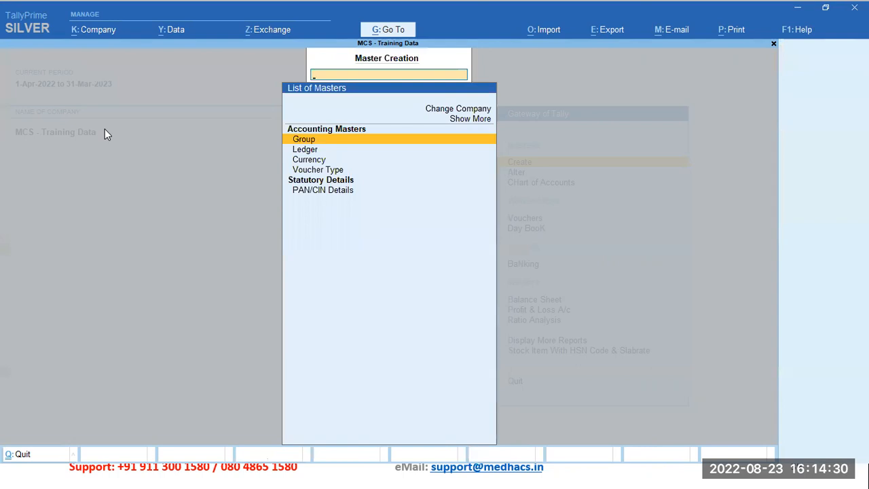
{"action": "key", "text": "Return"}
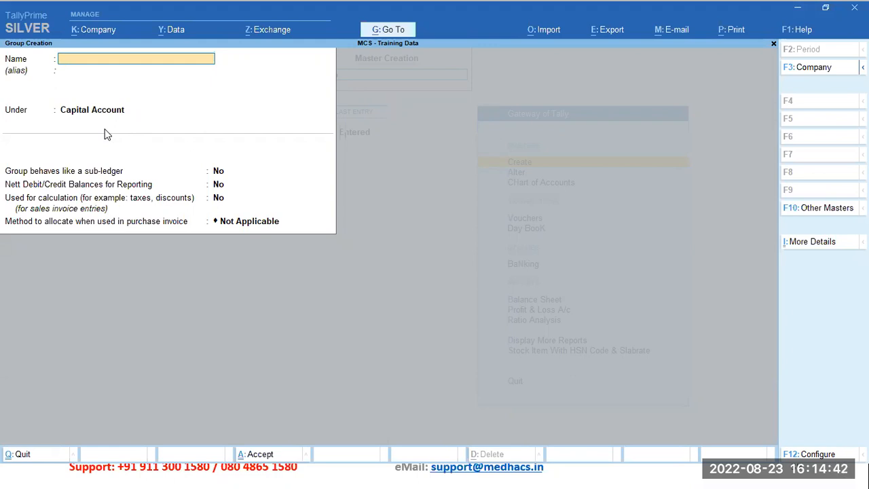
{"action": "key", "text": "Escape"}
{"action": "key", "text": "y"}
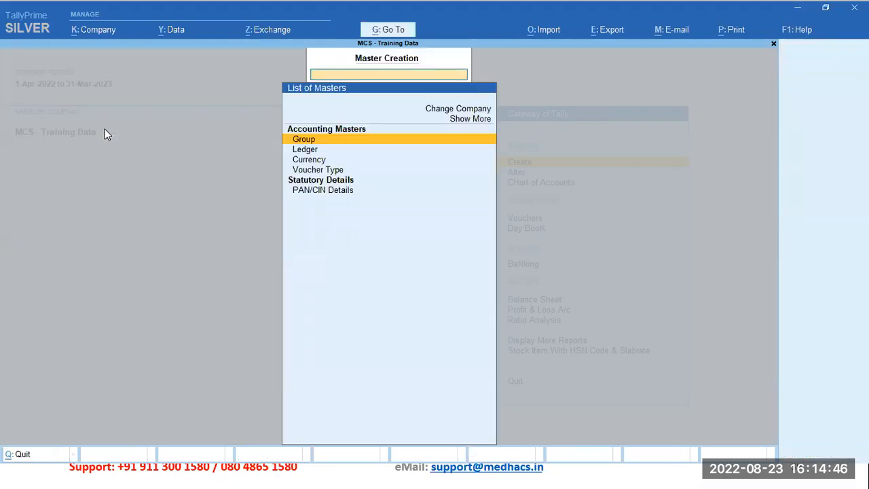
{"action": "key", "text": "Escape"}
{"action": "key", "text": "Escape"}
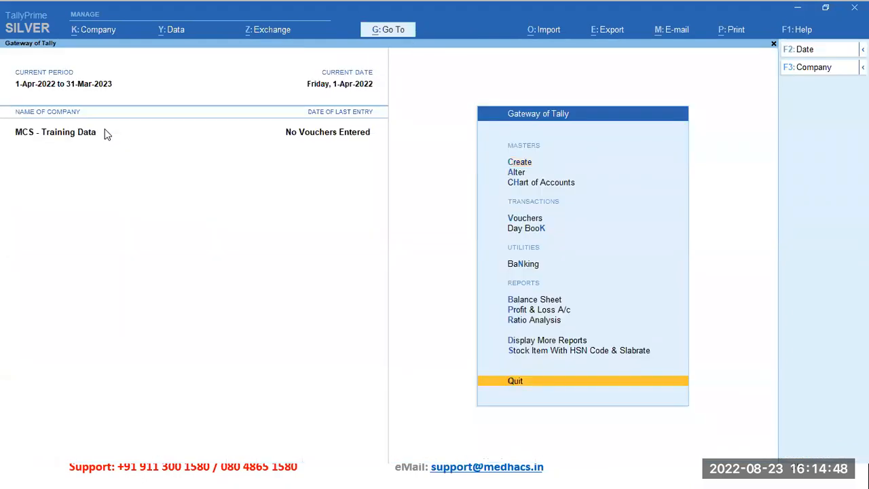
Step: Reopen the list of groups in the chart of accounts
{"action": "key", "text": "Down"}
{"action": "key", "text": "Down"}
{"action": "key", "text": "Down"}
{"action": "key", "text": "Return"}
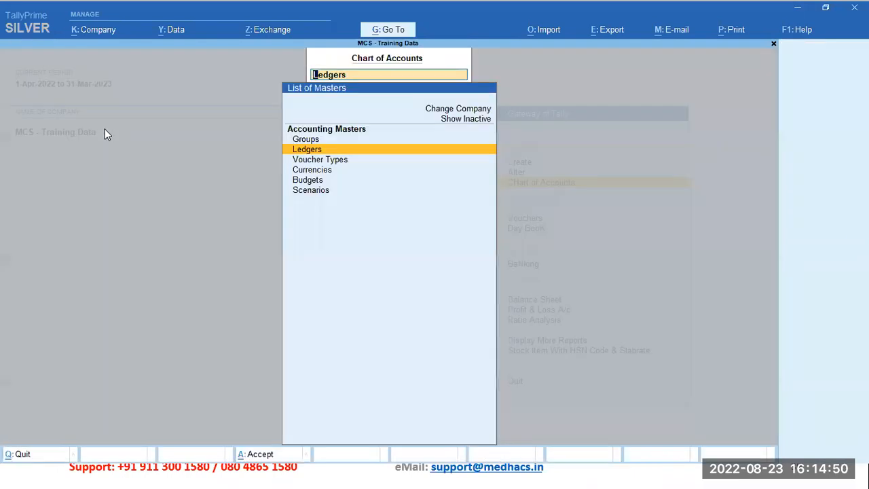
{"action": "key", "text": "Up"}
{"action": "key", "text": "Return"}
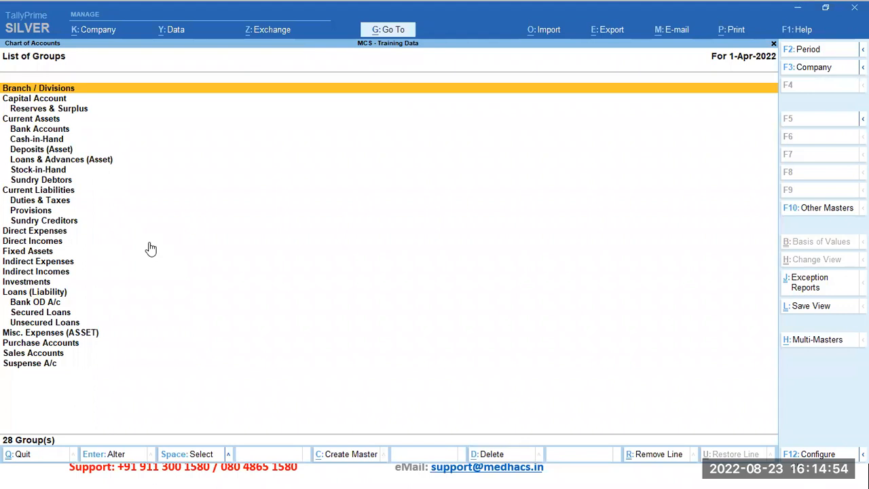
Step: Examine the Reserves & Surplus group's alias, parent group and sub-ledger setting, and close it without changes
{"action": "key", "text": "Down"}
{"action": "key", "text": "Down"}
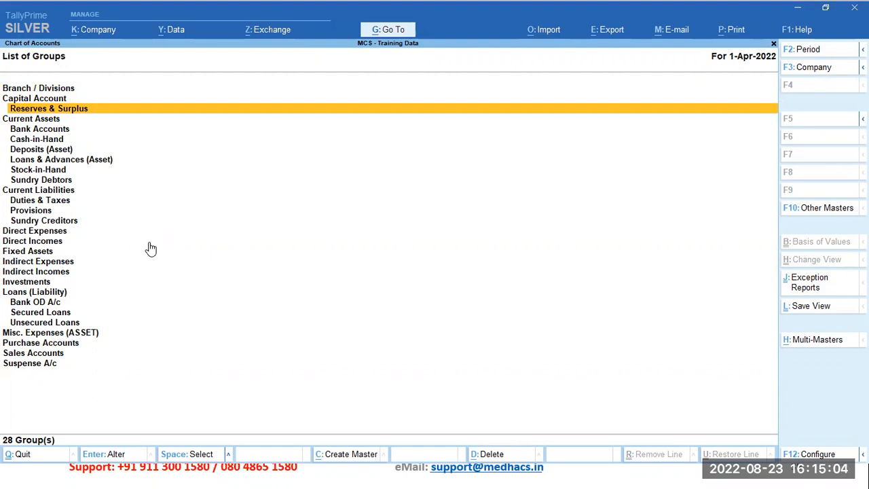
{"action": "key", "text": "Return"}
{"action": "key", "text": "Return"}
{"action": "key", "text": "Return"}
{"action": "key", "text": "Return"}
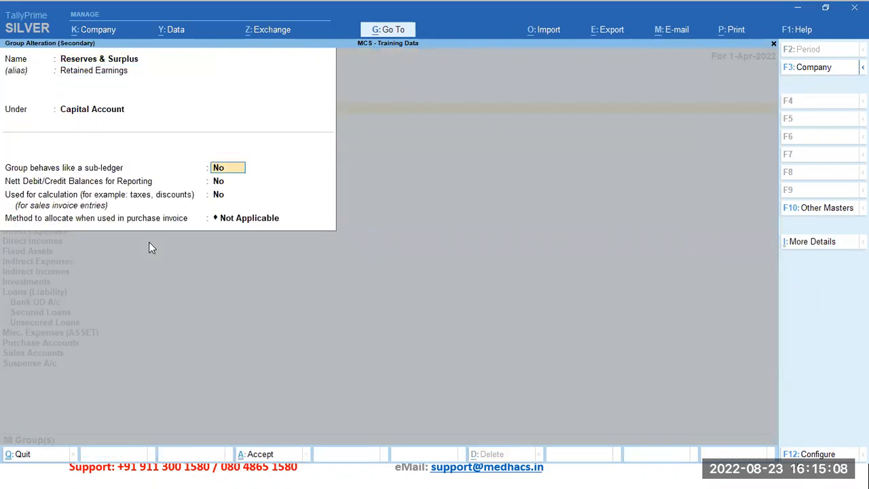
{"action": "key", "text": "BackSpace"}
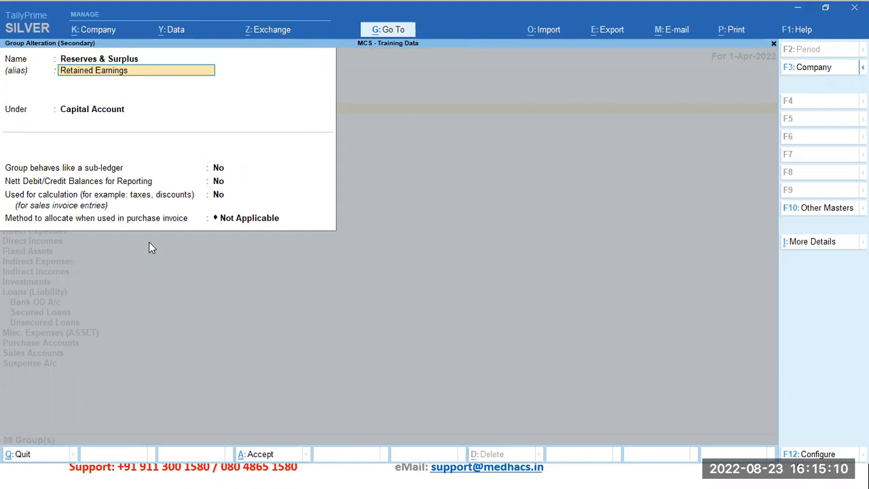
{"action": "key", "text": "Return"}
{"action": "key", "text": "Return"}
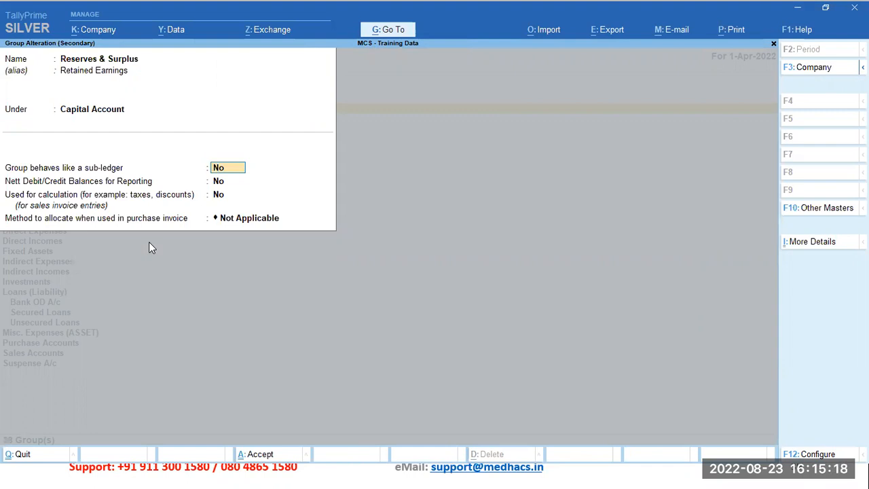
{"action": "key", "text": "Escape"}
{"action": "key", "text": "y"}
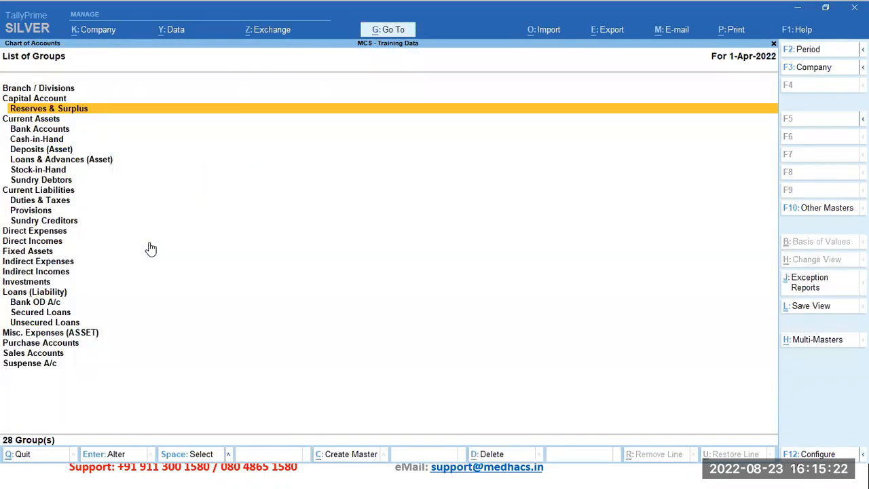
Step: Go through the subgroups of Current Assets down to Sundry Debtors
{"action": "key", "text": "Down"}
{"action": "key", "text": "Down"}
{"action": "key", "text": "Down"}
{"action": "key", "text": "Down"}
{"action": "key", "text": "Down"}
{"action": "key", "text": "Down"}
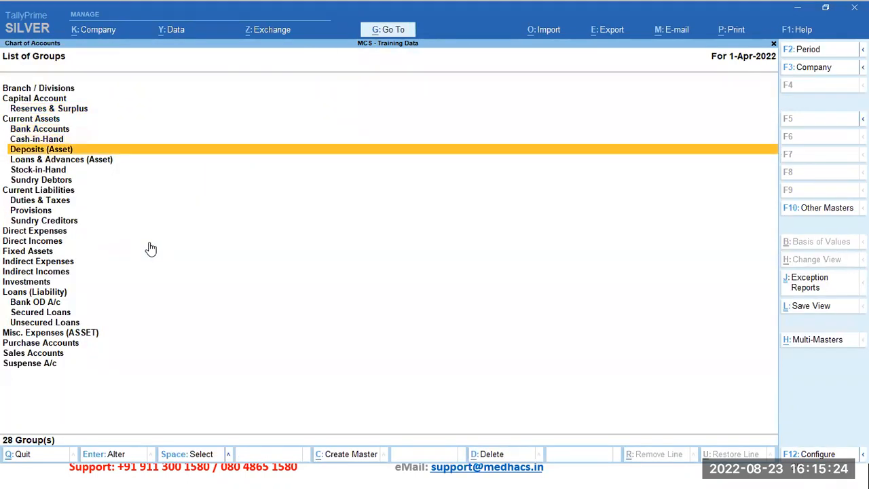
{"action": "key", "text": "Down"}
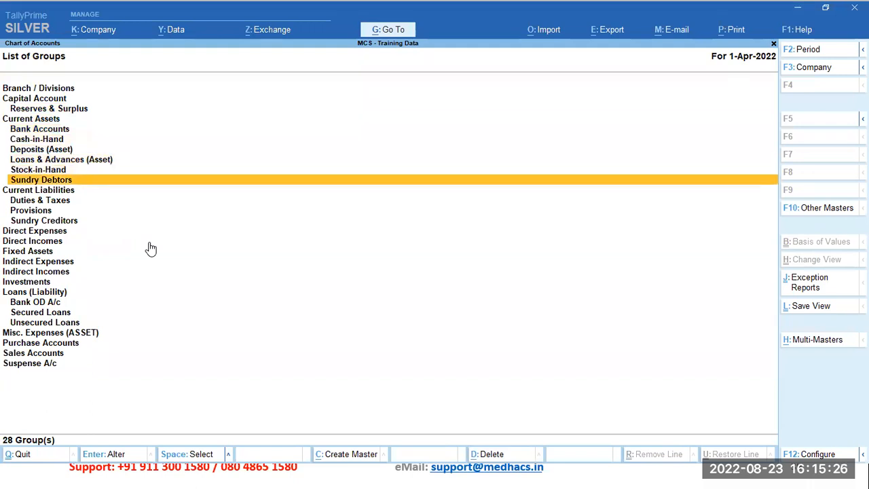
Step: Examine the Sundry Debtors group's parent group and sub-ledger setting, and close it without changes
{"action": "key", "text": "Return"}
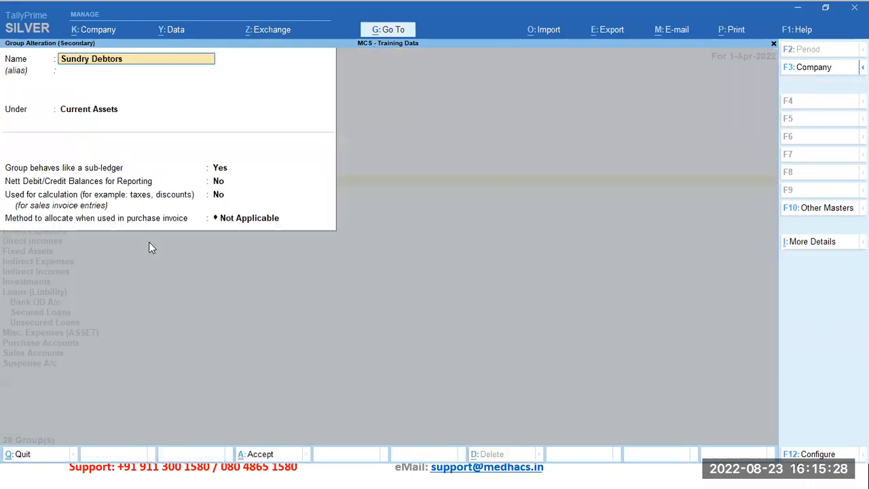
{"action": "key", "text": "Return"}
{"action": "key", "text": "Return"}
{"action": "key", "text": "Return"}
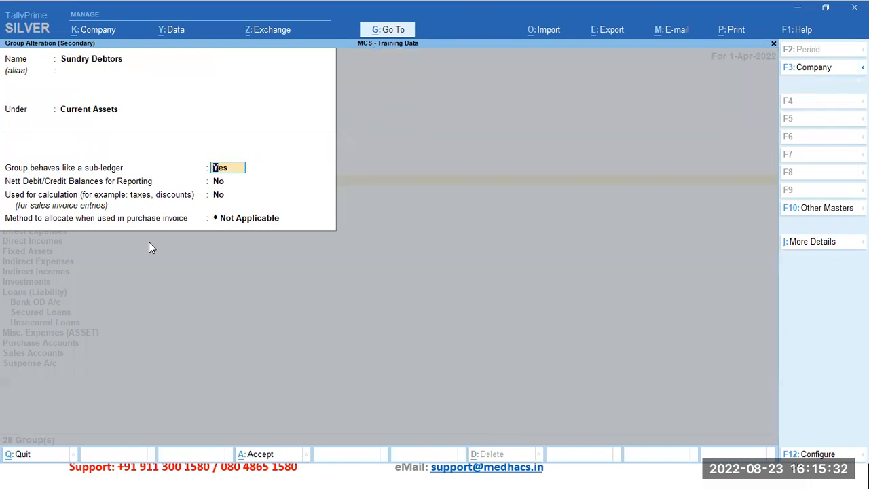
{"action": "key", "text": "Escape"}
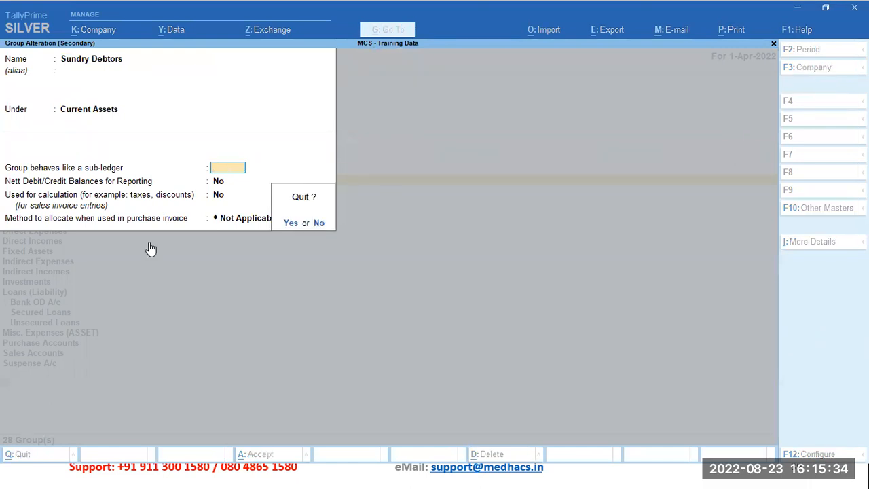
{"action": "key", "text": "y"}
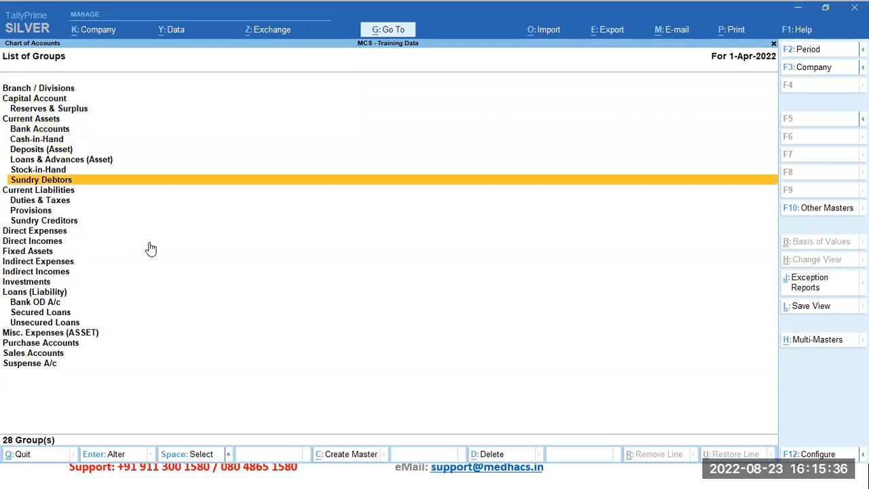
Step: Examine the Current Liabilities group's parent, nature of group and sub-ledger setting, and close it without changes
{"action": "key", "text": "Down"}
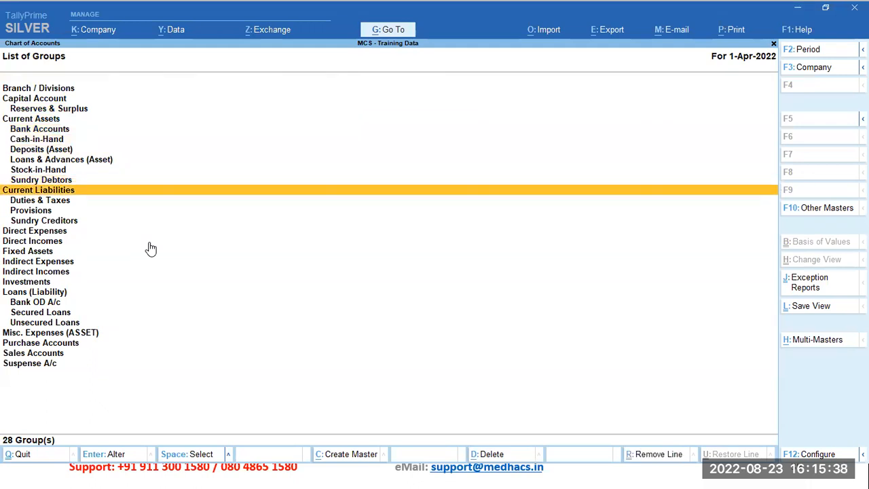
{"action": "key", "text": "Return"}
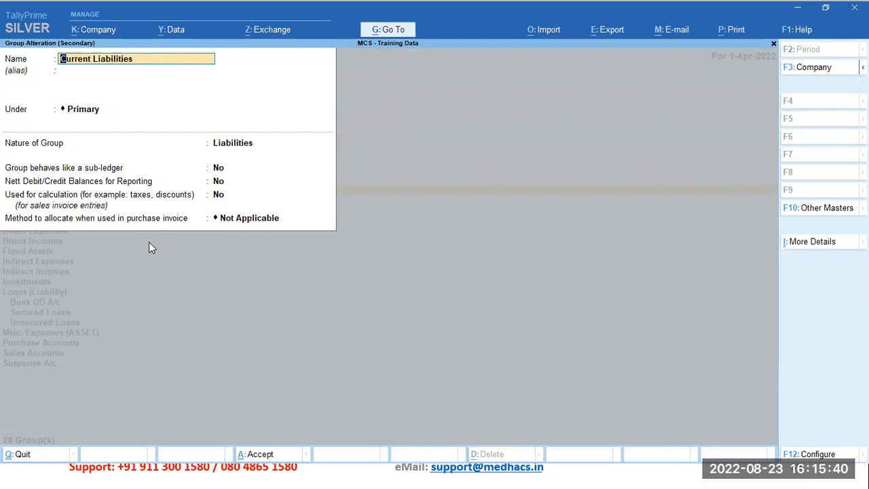
{"action": "key", "text": "Return"}
{"action": "key", "text": "Return"}
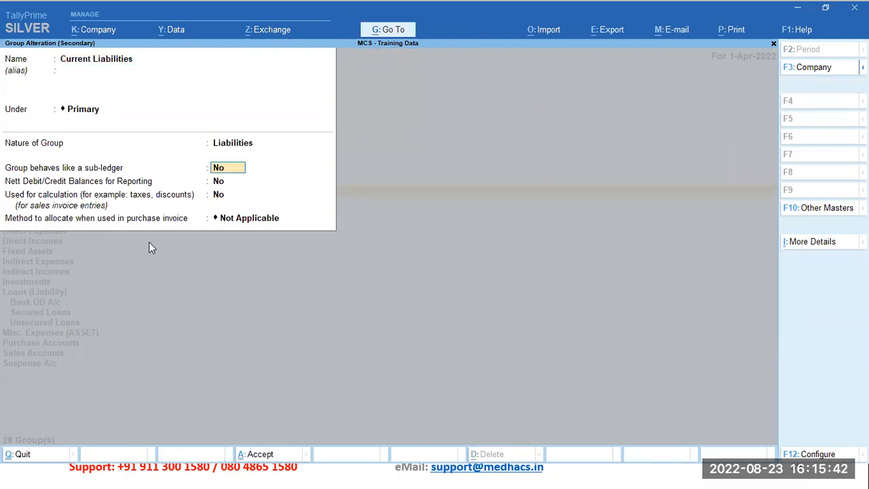
{"action": "key", "text": "BackSpace"}
{"action": "key", "text": "Escape"}
{"action": "key", "text": "y"}
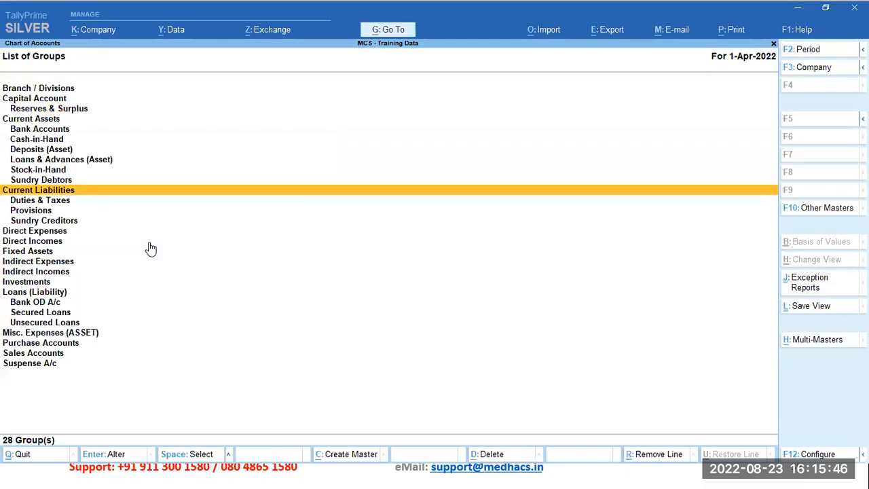
Step: Leave the list of groups and the chart of accounts to return to the Gateway of Tally
{"action": "key", "text": "Escape"}
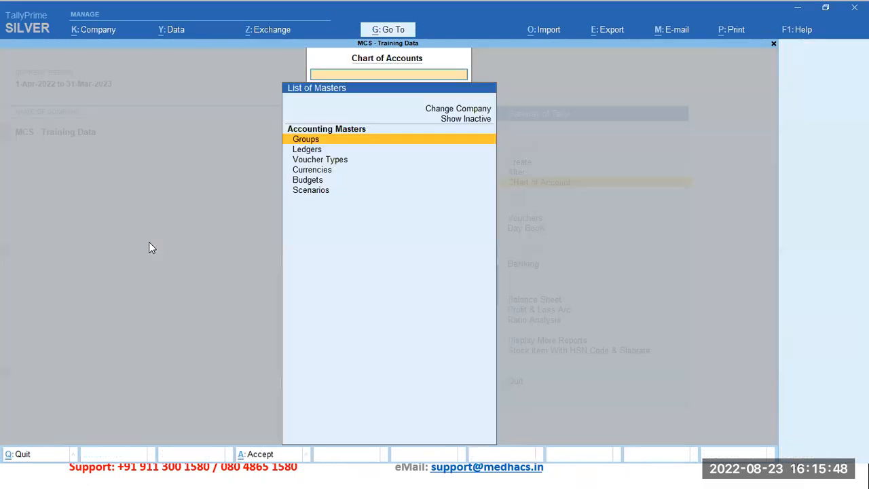
{"action": "left_click", "coordinate": [150, 113]}
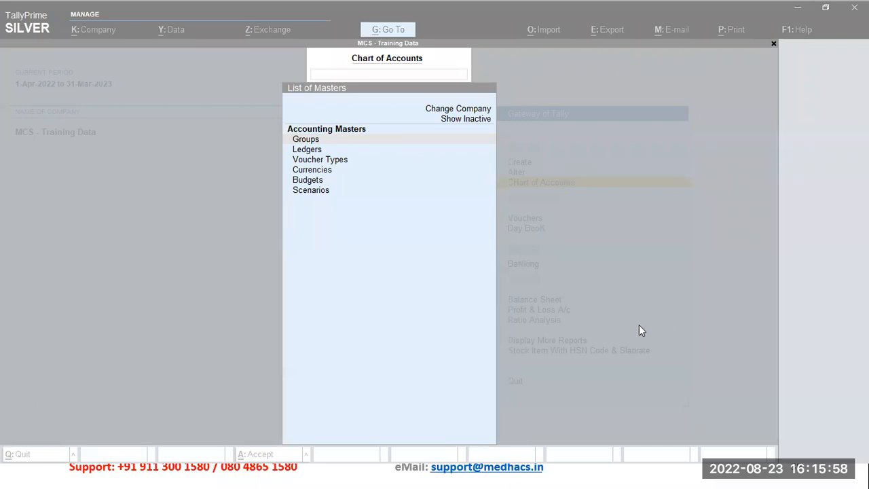
{"action": "key", "text": "Escape"}
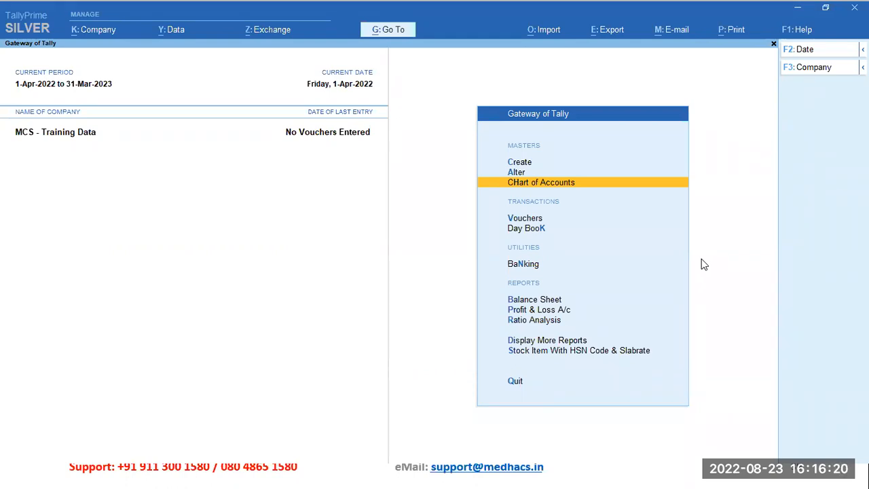
{"action": "key", "text": "alt+g"}
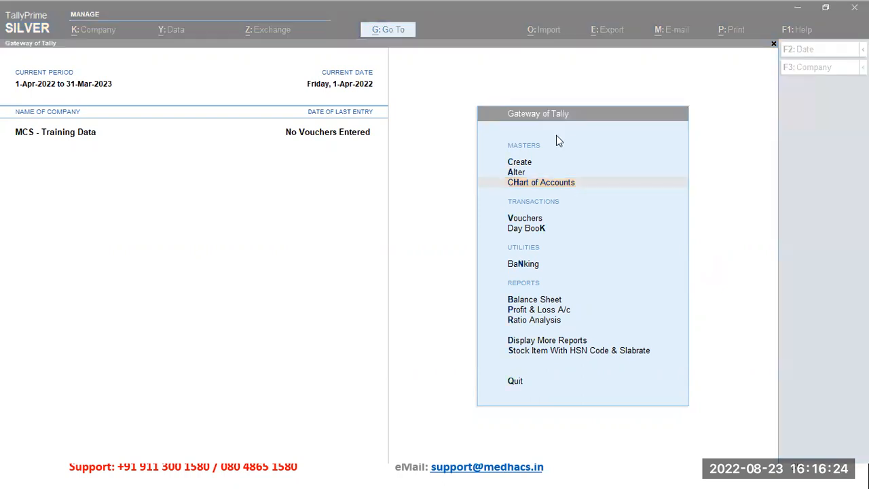
{"action": "left_click", "coordinate": [697, 316]}
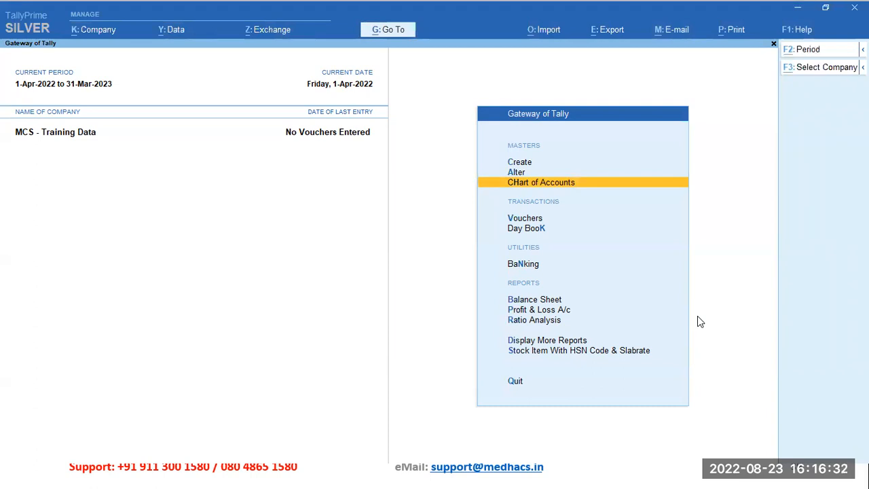
{"action": "key", "text": "alt+Tab"}
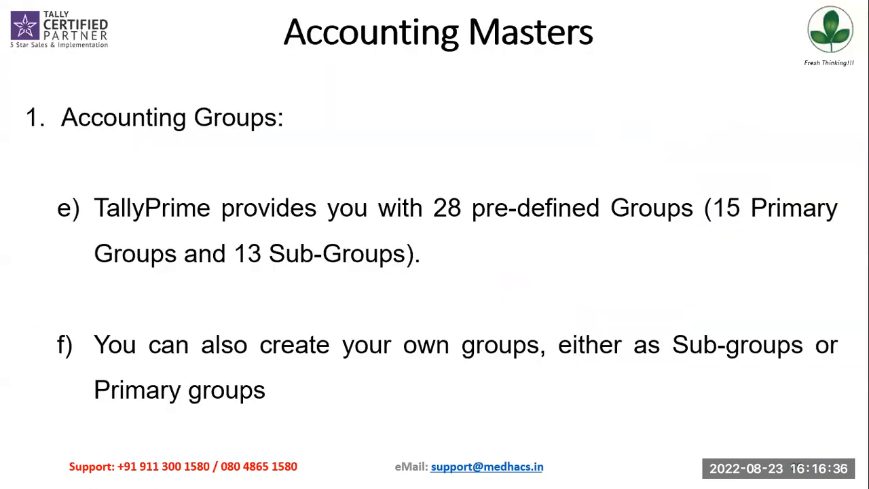
{"action": "key", "text": "Right"}
{"action": "key", "text": "Right"}
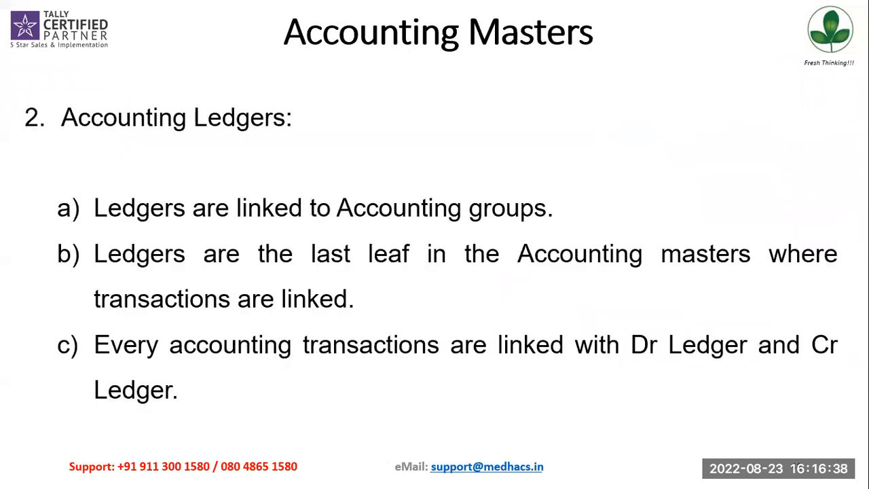
{"action": "key", "text": "Right"}
{"action": "key", "text": "Right"}
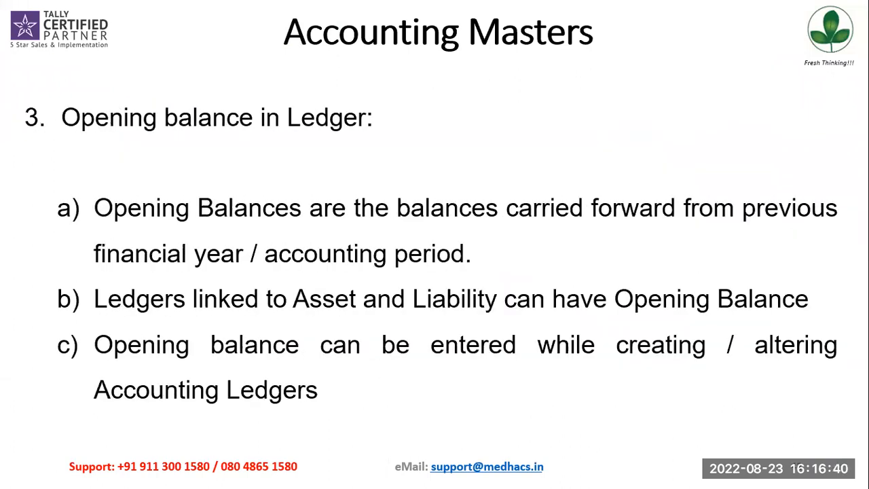
{"action": "key", "text": "Left"}
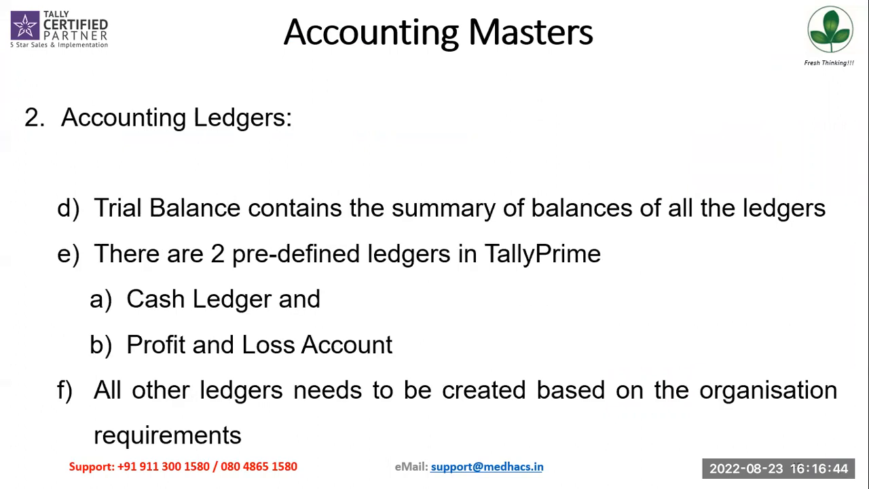
{"action": "key", "text": "Left"}
{"action": "key", "text": "Left"}
{"action": "key", "text": "Right"}
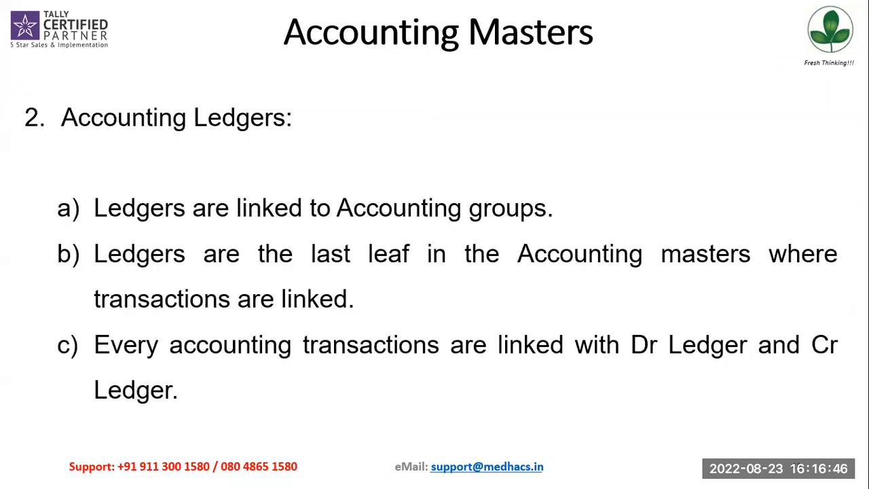
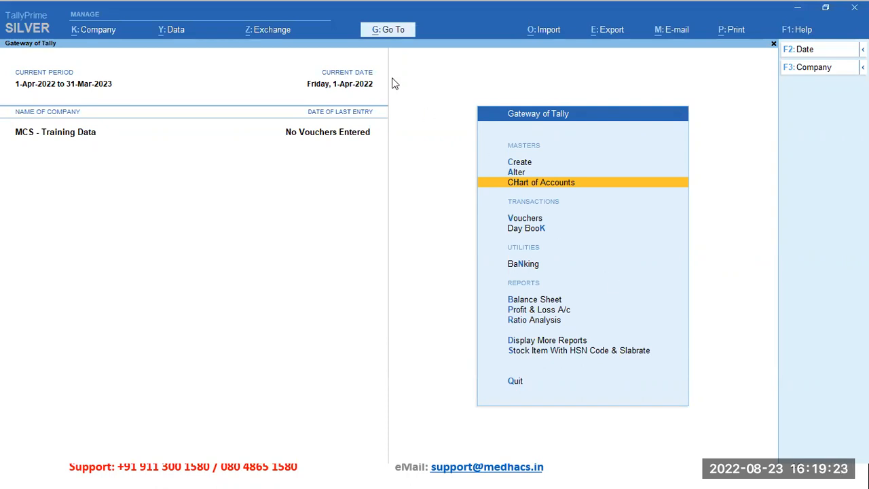
Step: Search the reports for "stat" and open the Statistics report of the training company
{"action": "key", "text": "alt+g"}
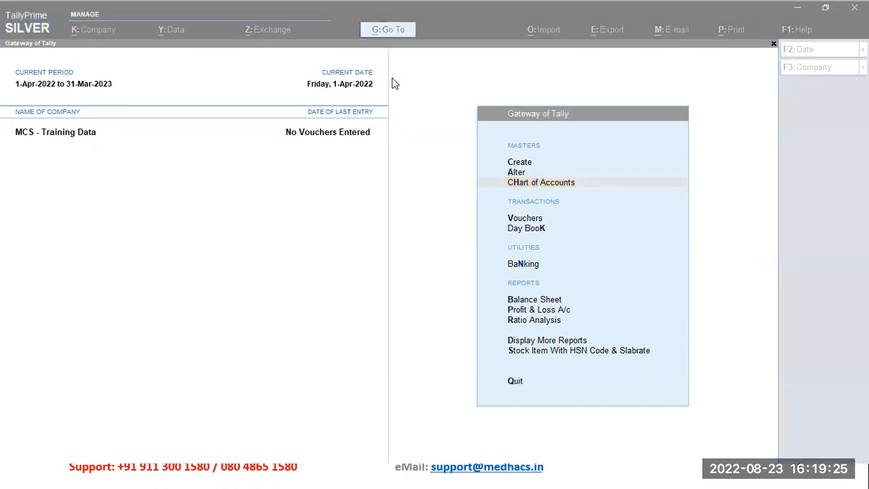
{"action": "left_click", "coordinate": [400, 8]}
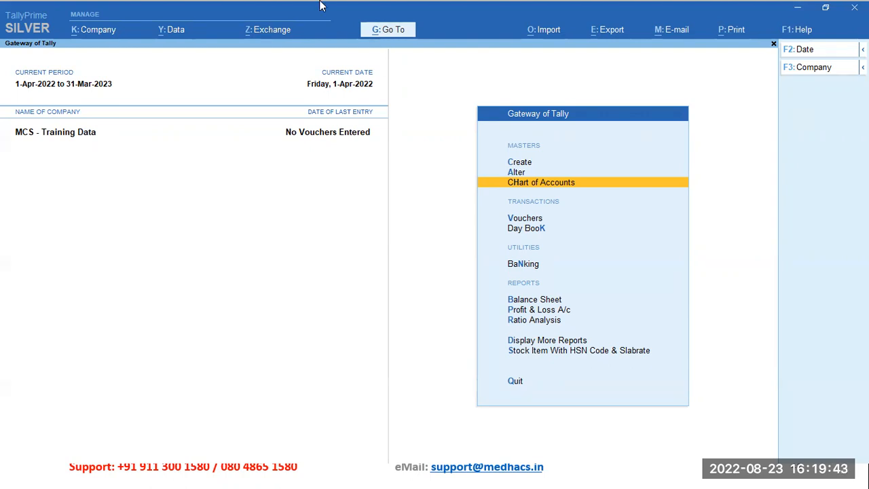
{"action": "left_click", "coordinate": [389, 35]}
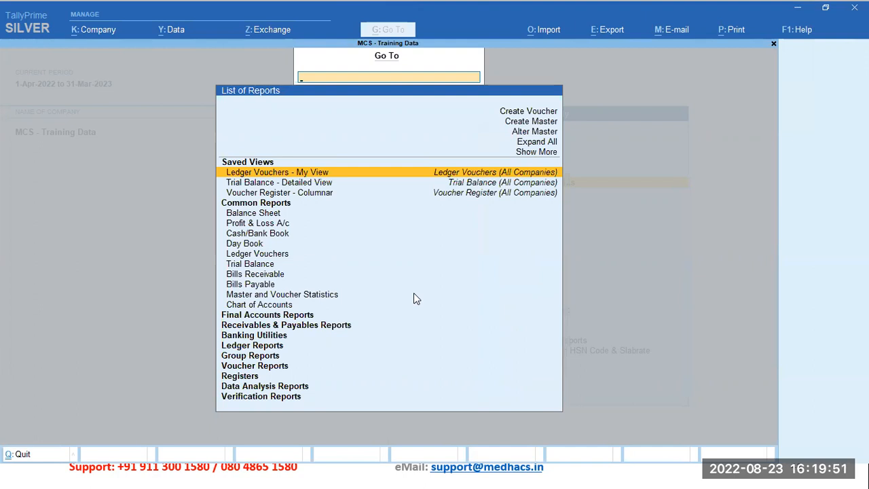
{"action": "type", "text": "st"}
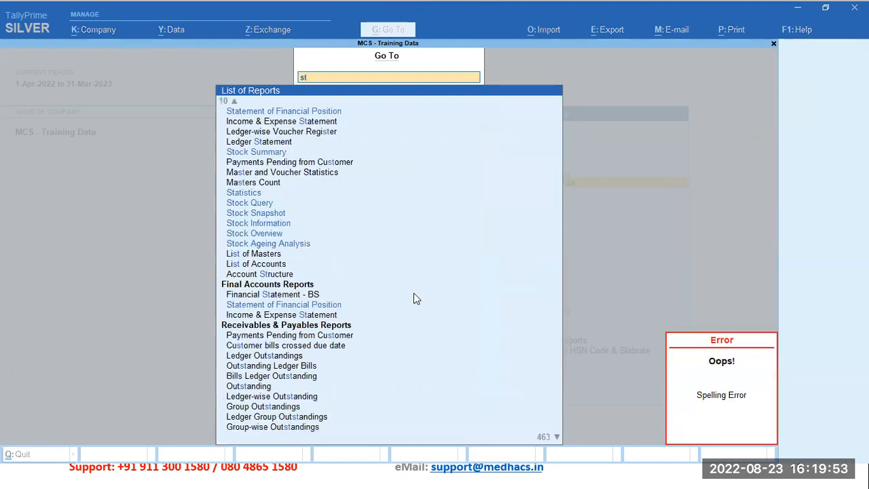
{"action": "type", "text": "a"}
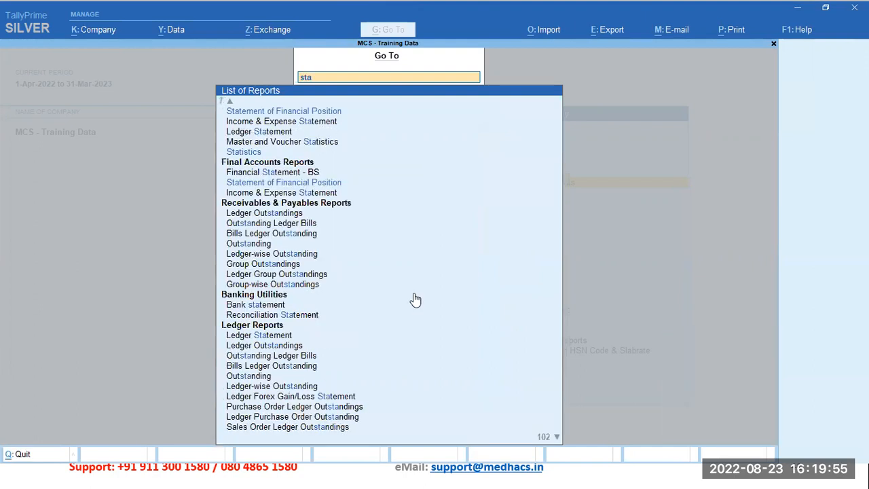
{"action": "key", "text": "Escape"}
{"action": "key", "text": "Escape"}
{"action": "type", "text": "stat"}
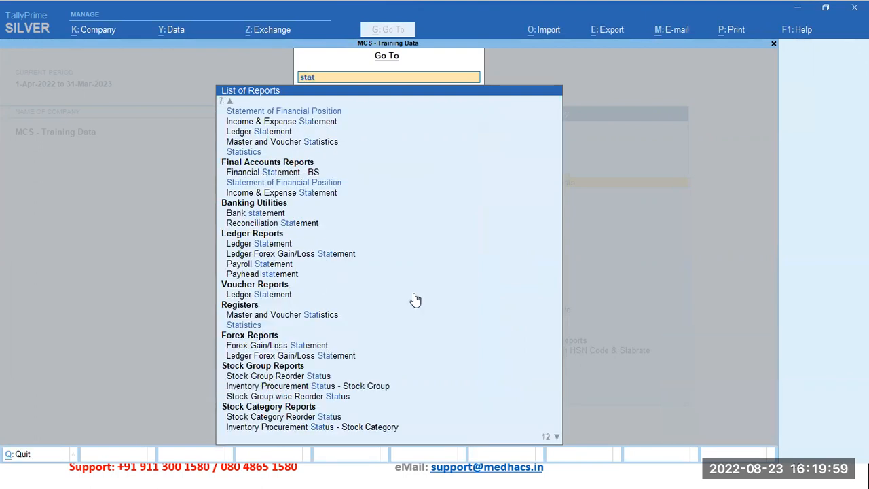
{"action": "key", "text": "Down"}
{"action": "key", "text": "Down"}
{"action": "key", "text": "Down"}
{"action": "key", "text": "Down"}
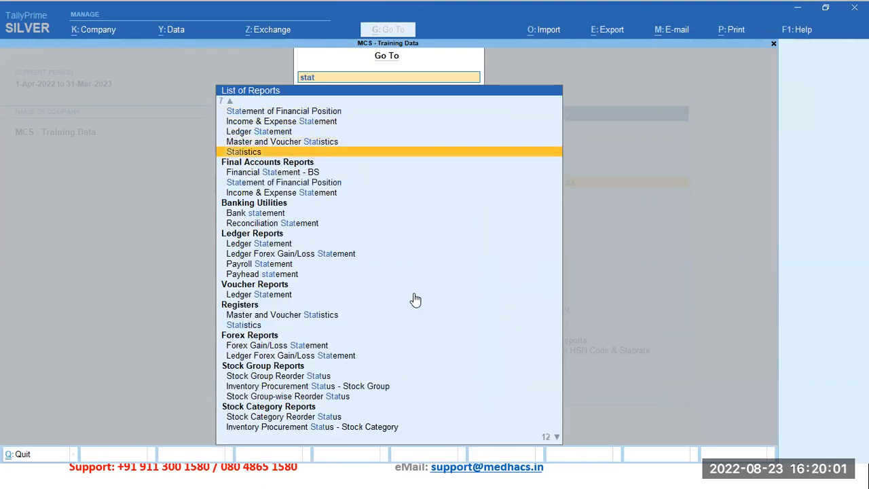
{"action": "key", "text": "Return"}
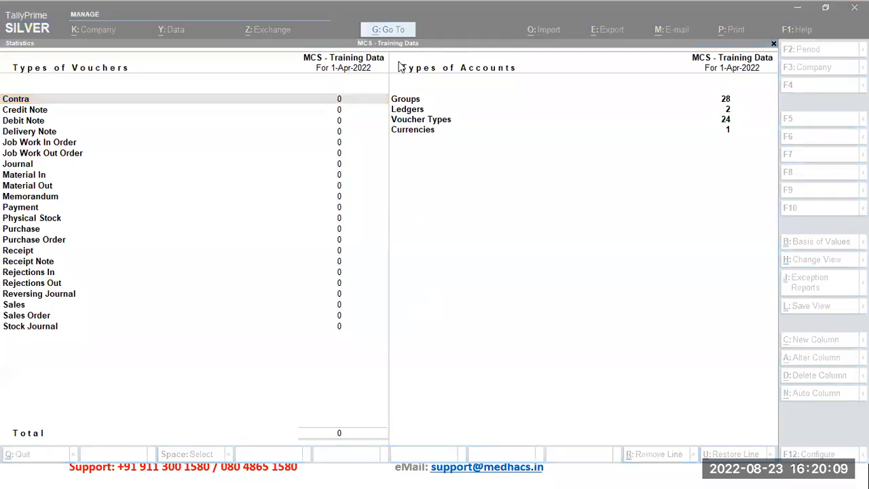
Step: Go through the account types in the Statistics report: Groups, Ledgers, Voter Types and Currencies, ending back on Groups
{"action": "left_click", "coordinate": [439, 102]}
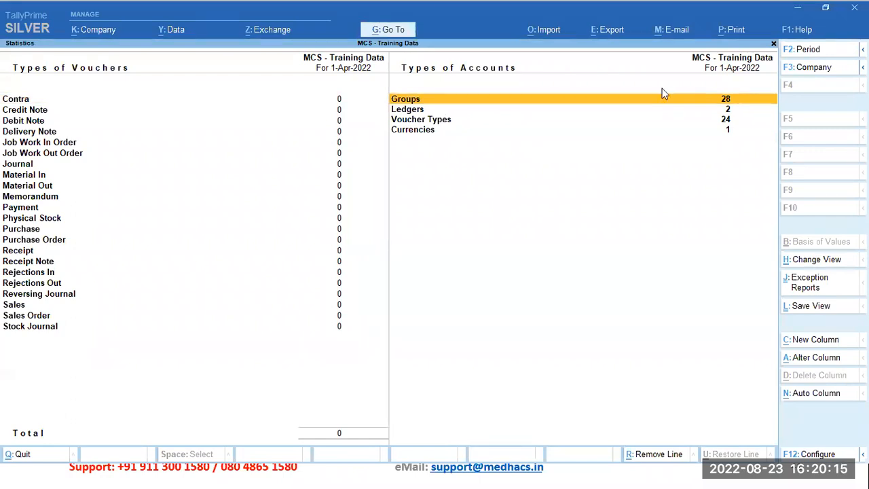
{"action": "left_click", "coordinate": [666, 114]}
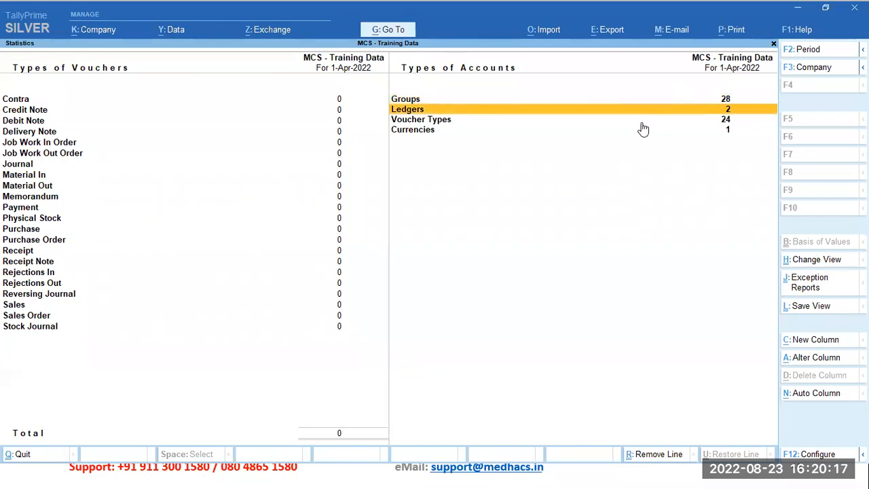
{"action": "left_click", "coordinate": [642, 122]}
{"action": "left_click", "coordinate": [629, 131]}
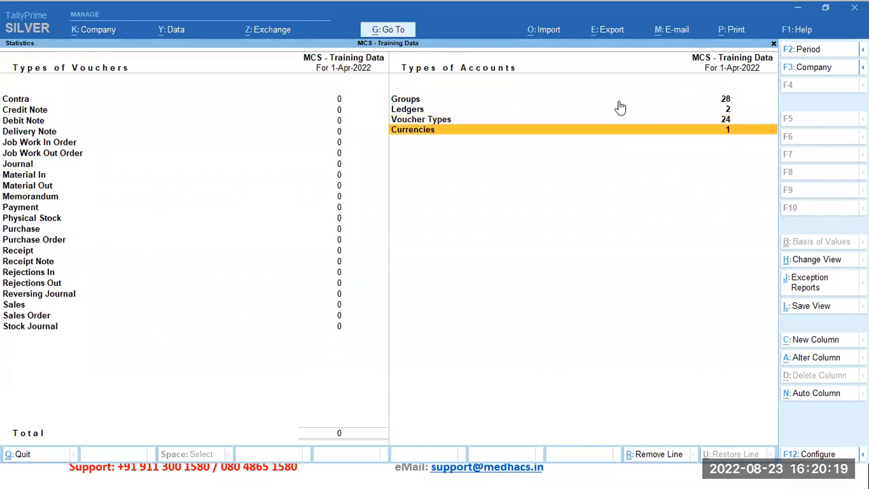
{"action": "left_click", "coordinate": [619, 101]}
{"action": "left_click", "coordinate": [320, 101]}
{"action": "left_click", "coordinate": [491, 101]}
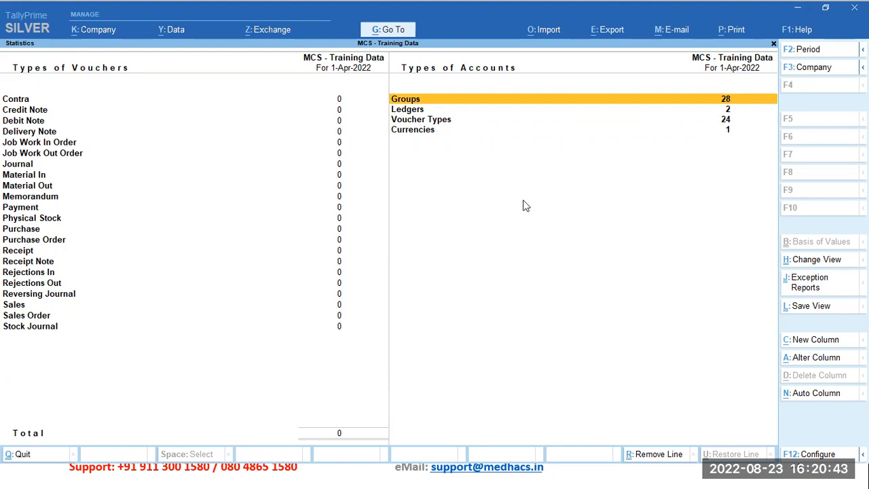
Step: Open the list of ledgers from the Statistics report and go to the Cash ledger
{"action": "key", "text": "Down"}
{"action": "key", "text": "Return"}
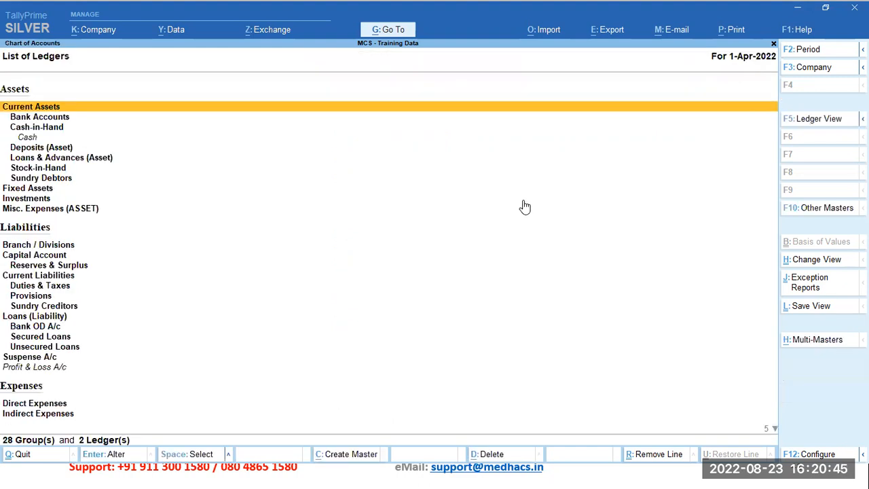
{"action": "key", "text": "Down"}
{"action": "key", "text": "Down"}
{"action": "key", "text": "Down"}
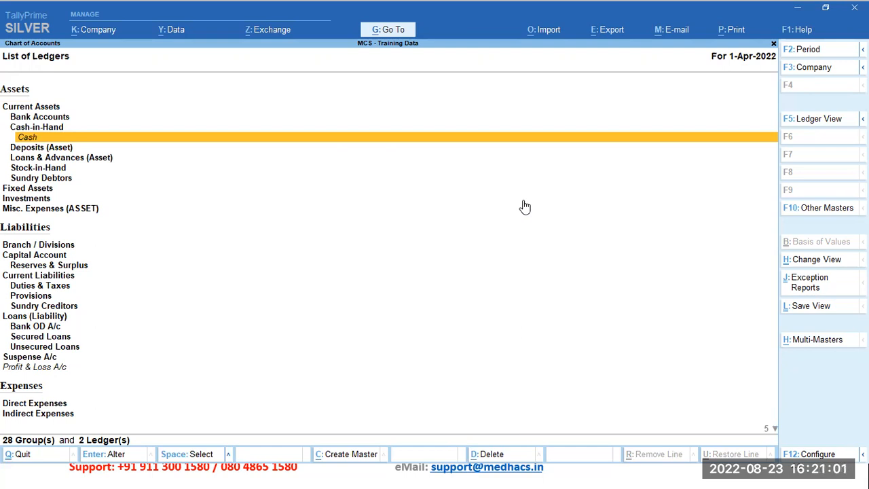
Step: Compare the Cash ledger with the Cash-in-Hand group above it and the Deposits (Asset) group below it
{"action": "key", "text": "Down"}
{"action": "key", "text": "Up"}
{"action": "key", "text": "Down"}
{"action": "key", "text": "Up"}
{"action": "key", "text": "Down"}
{"action": "key", "text": "Up"}
{"action": "key", "text": "Up"}
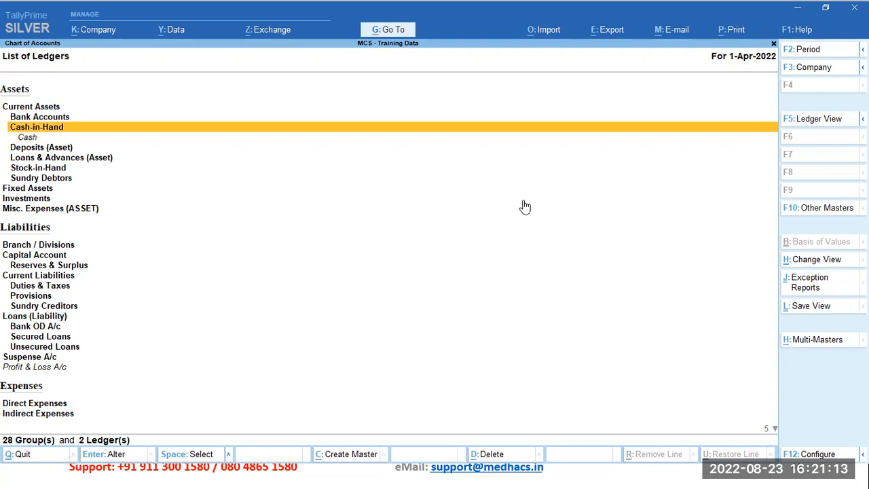
{"action": "key", "text": "Down"}
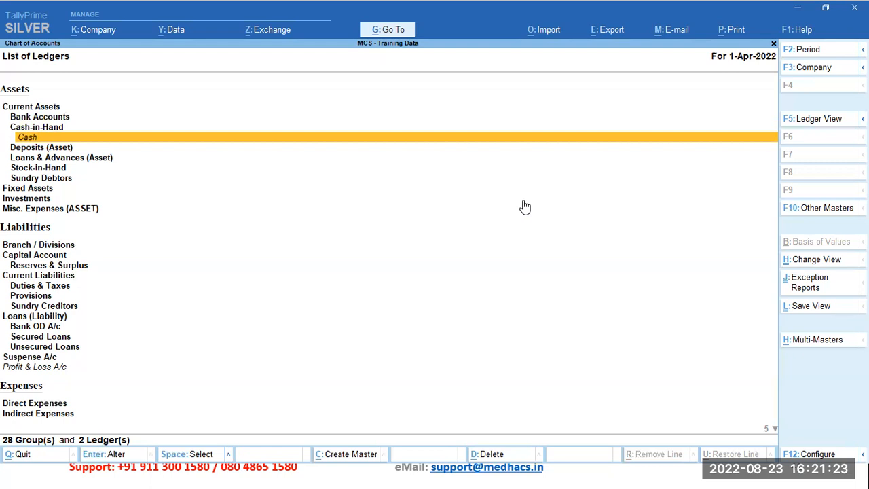
Step: Examine the Cash ledger's name, parent group and opening balance field, and close it without saving changes
{"action": "key", "text": "Return"}
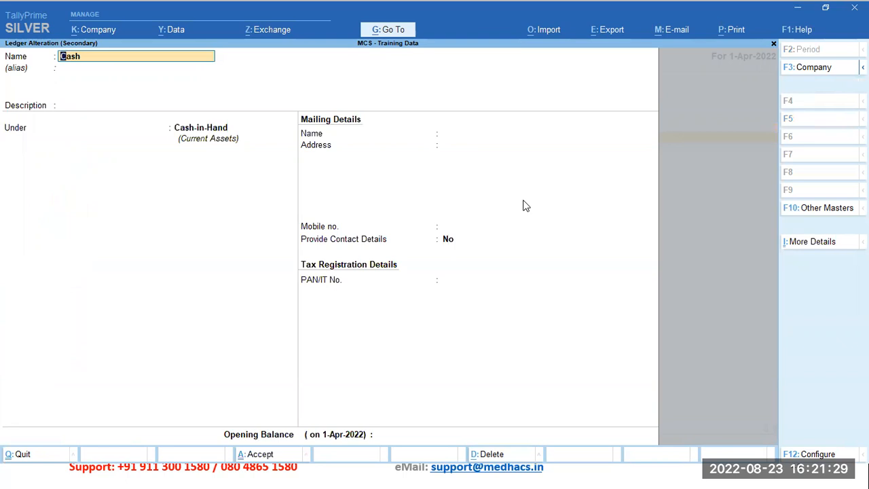
{"action": "key", "text": "Return"}
{"action": "key", "text": "Return"}
{"action": "key", "text": "Return"}
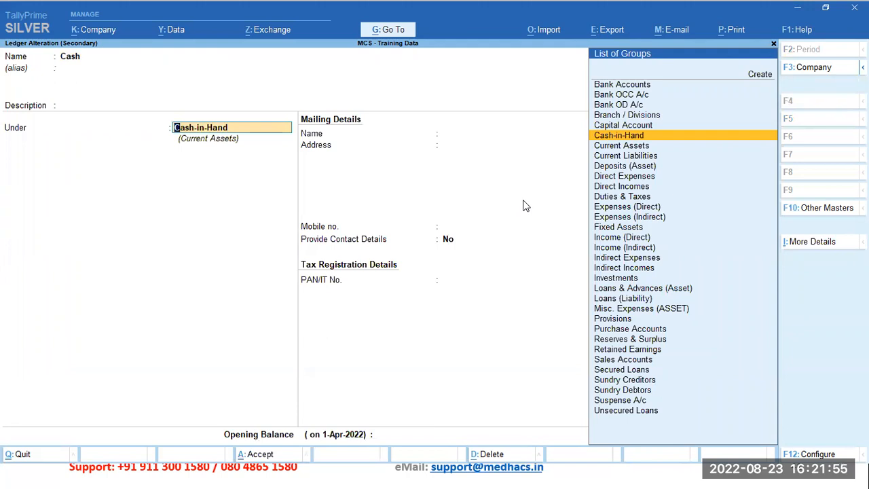
{"action": "key", "text": "Return"}
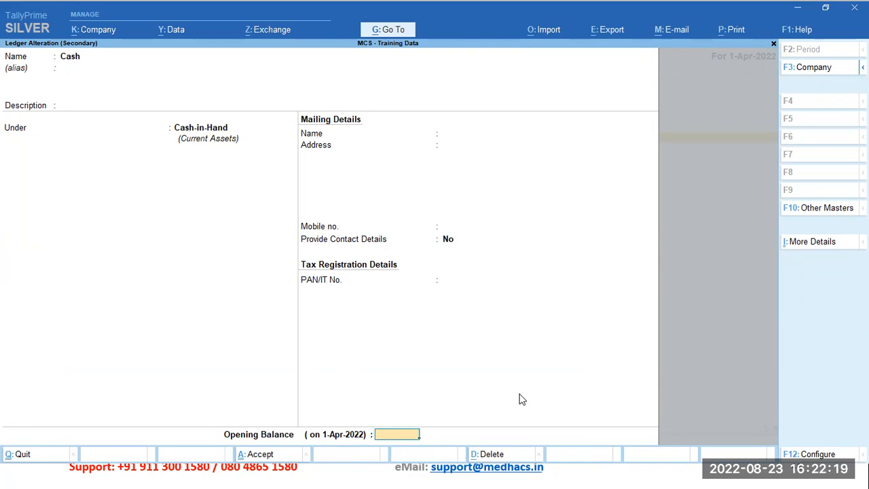
{"action": "key", "text": "Return"}
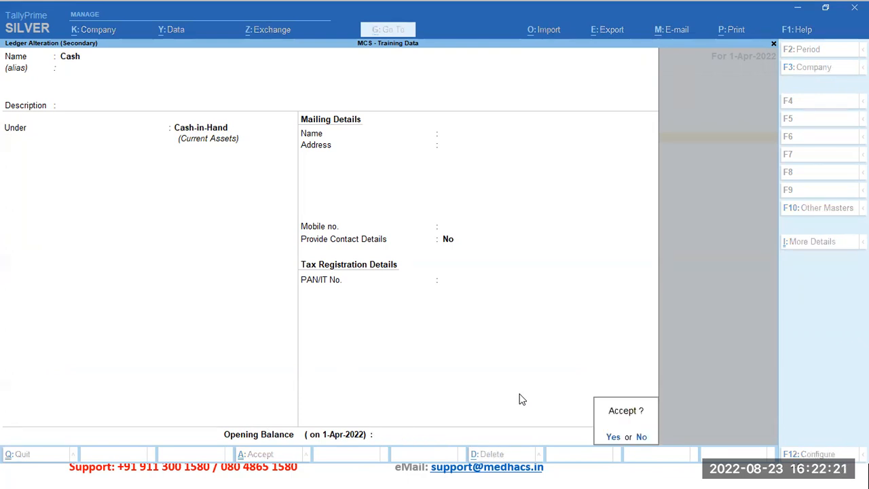
{"action": "key", "text": "n"}
{"action": "key", "text": "BackSpace"}
{"action": "key", "text": "BackSpace"}
{"action": "key", "text": "BackSpace"}
{"action": "key", "text": "BackSpace"}
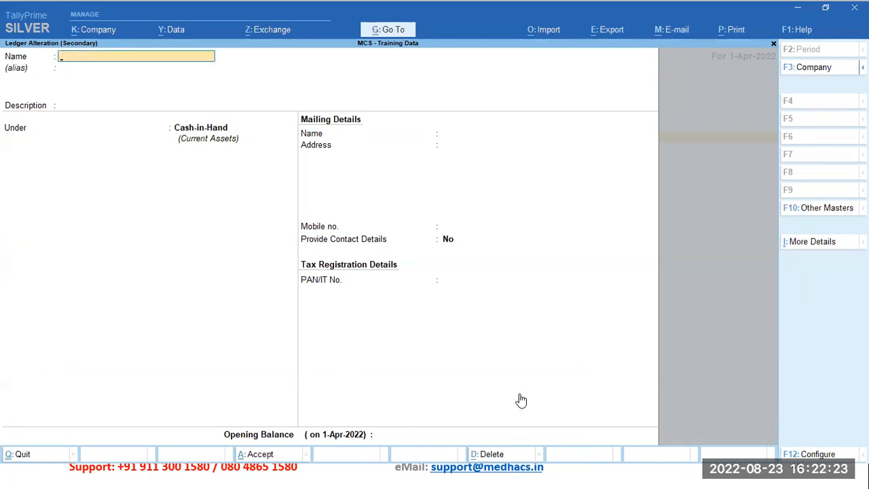
{"action": "key", "text": "Escape"}
Step: Examine the Profit & Loss A/c ledger's parent and Income & Expense setting, and return to the Gateway of Tally
{"action": "key", "text": "Down"}
{"action": "key", "text": "Down"}
{"action": "key", "text": "Down"}
{"action": "key", "text": "Down"}
{"action": "key", "text": "Down"}
{"action": "key", "text": "Down"}
{"action": "key", "text": "Down"}
{"action": "key", "text": "Down"}
{"action": "key", "text": "Down"}
{"action": "key", "text": "Down"}
{"action": "key", "text": "Down"}
{"action": "key", "text": "Down"}
{"action": "key", "text": "Down"}
{"action": "key", "text": "Down"}
{"action": "key", "text": "Down"}
{"action": "key", "text": "Down"}
{"action": "key", "text": "Down"}
{"action": "key", "text": "Down"}
{"action": "key", "text": "Down"}
{"action": "key", "text": "Down"}
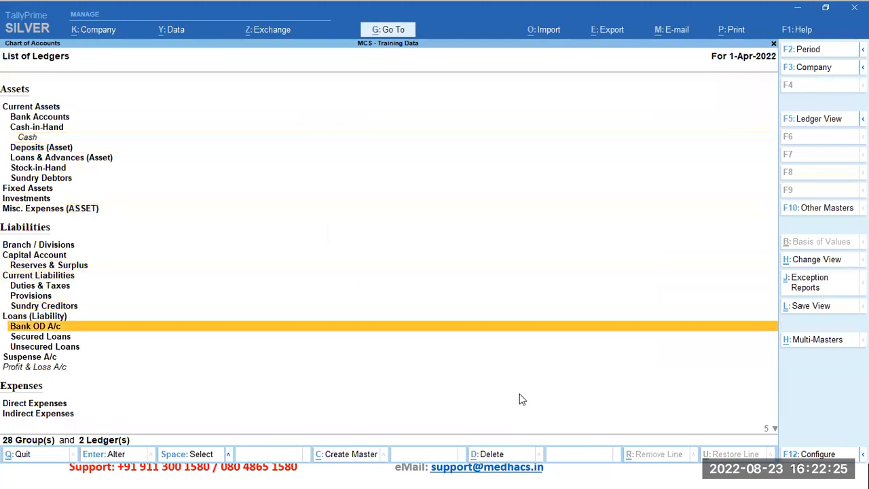
{"action": "key", "text": "Return"}
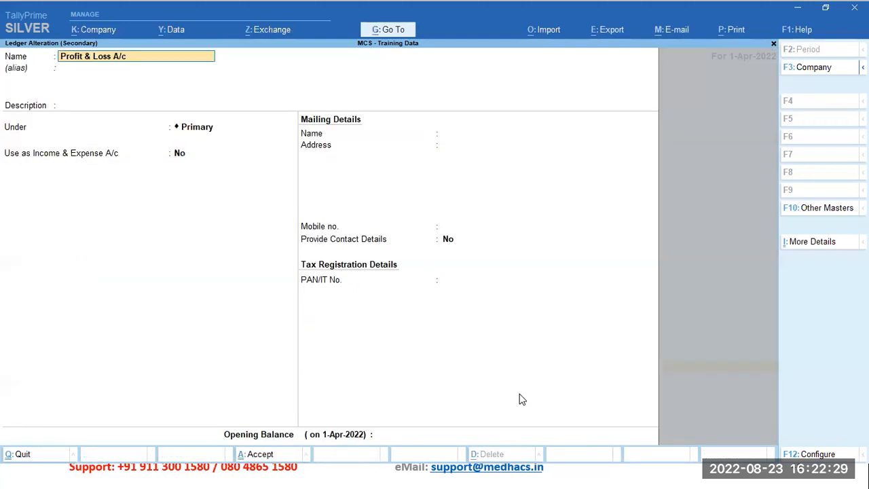
{"action": "key", "text": "Return"}
{"action": "key", "text": "Return"}
{"action": "key", "text": "Return"}
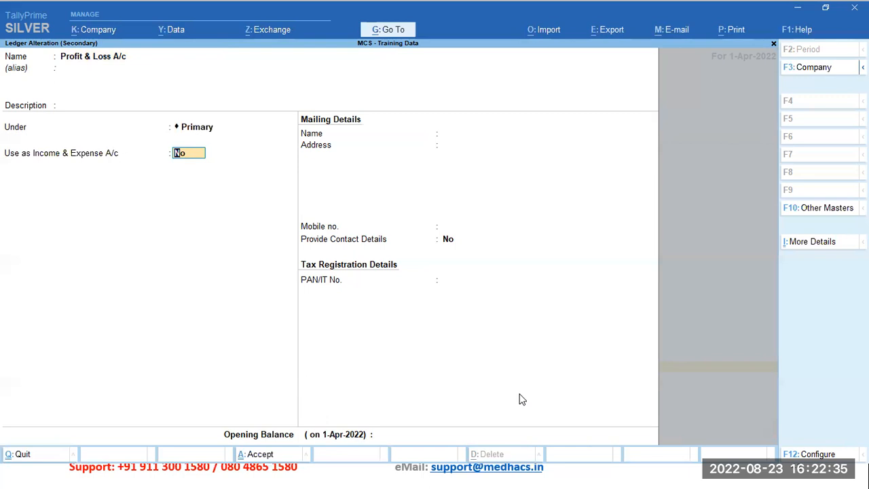
{"action": "key", "text": "Return"}
{"action": "key", "text": "Return"}
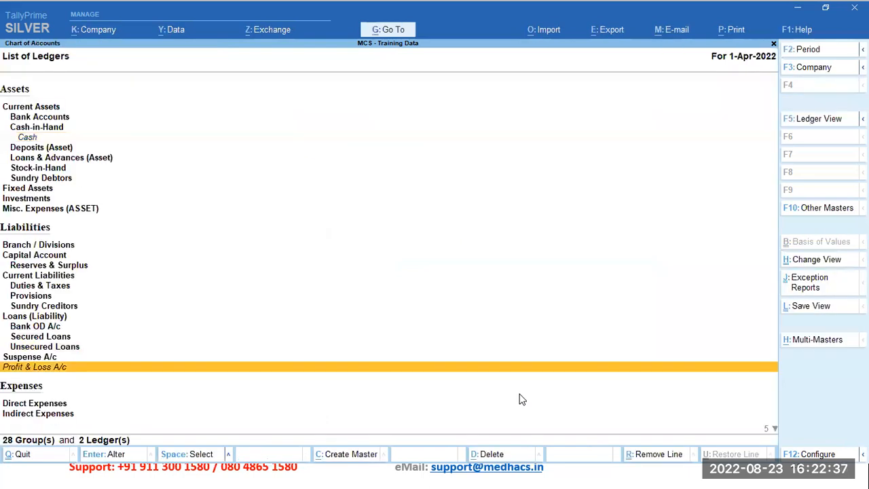
{"action": "key", "text": "Escape"}
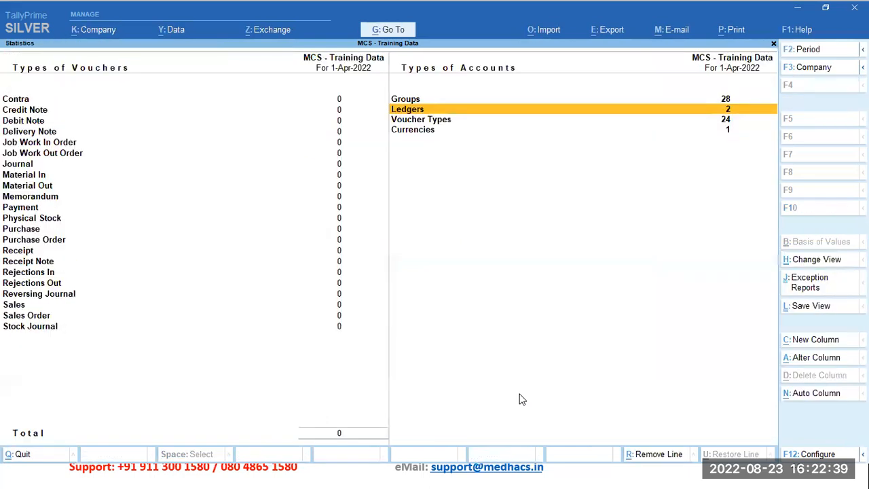
{"action": "key", "text": "Escape"}
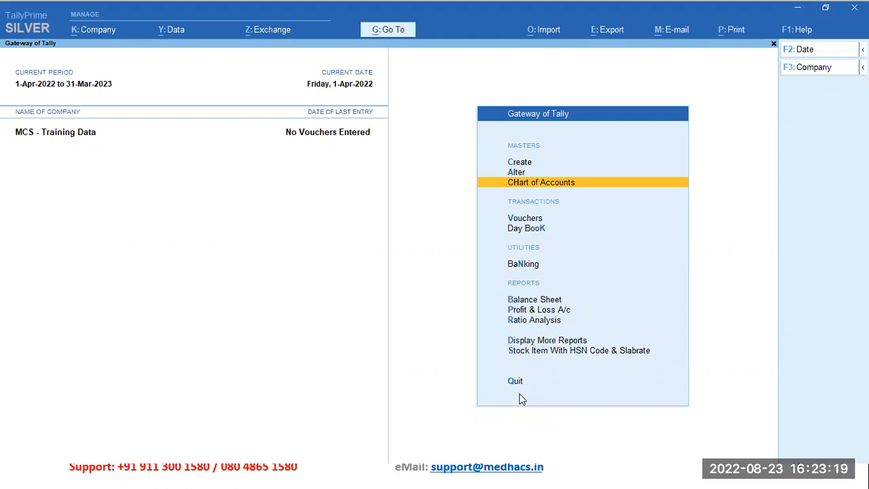
Step: Start creating a new ledger master and name it Electricity Expenses
{"action": "key", "text": "Up"}
{"action": "key", "text": "Up"}
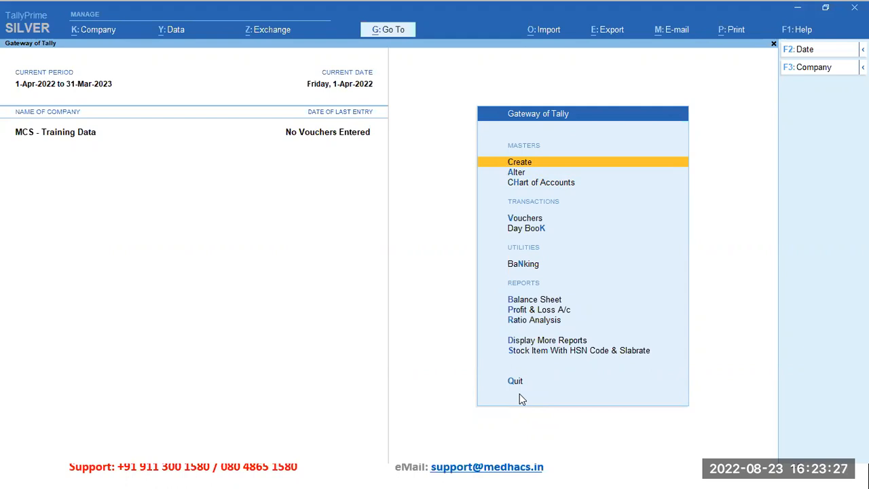
{"action": "key", "text": "Return"}
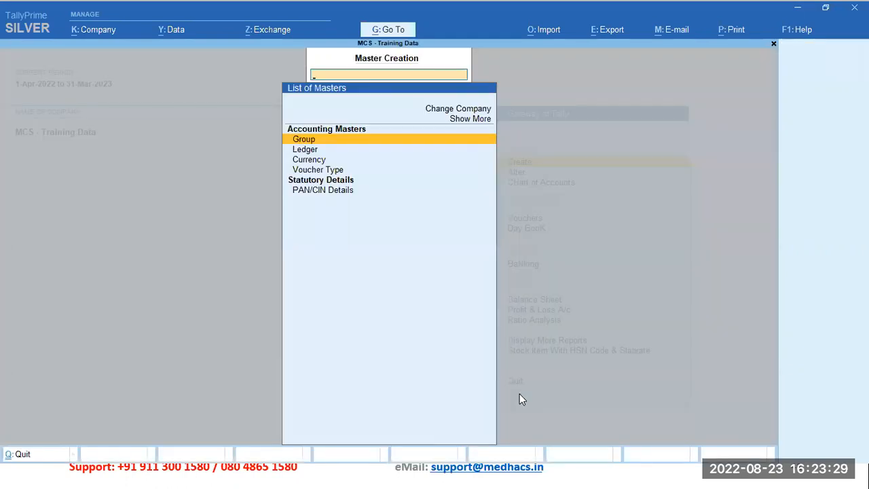
{"action": "key", "text": "Down"}
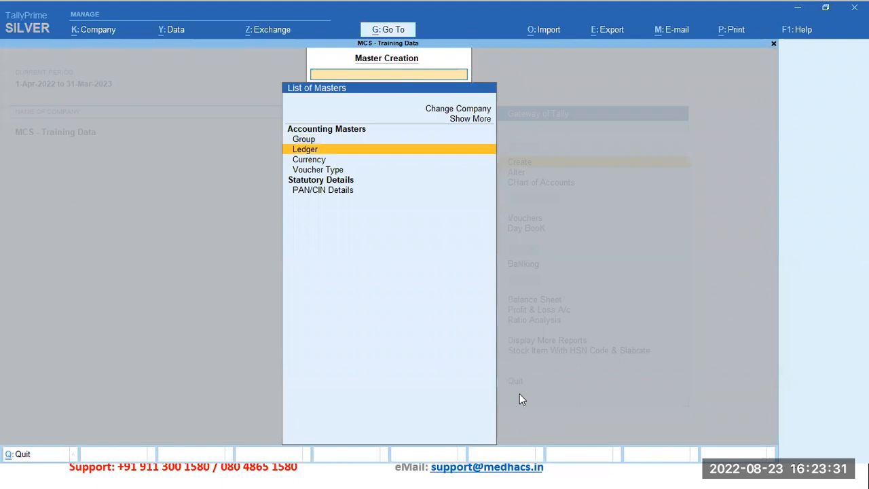
{"action": "key", "text": "Return"}
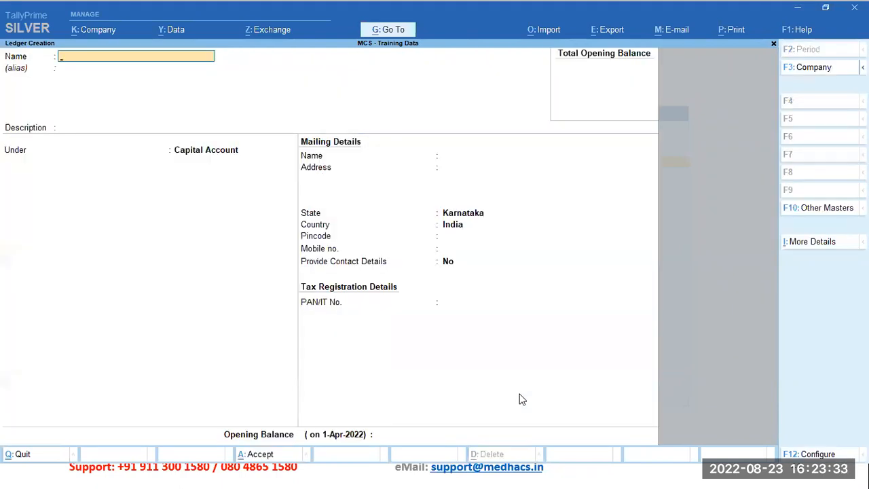
{"action": "type", "text": "Electricity Expenses"}
{"action": "key", "text": "Return"}
{"action": "key", "text": "Return"}
{"action": "key", "text": "Return"}
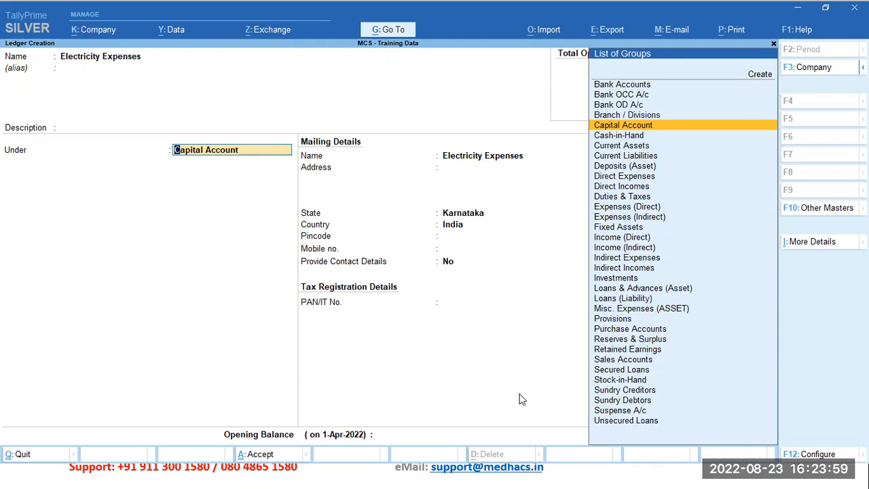
Step: Place the Electricity Expenses ledger under Expenses (Indirect) and set its type of ledger to Not Applicable
{"action": "key", "text": "Down"}
{"action": "key", "text": "Down"}
{"action": "key", "text": "Down"}
{"action": "key", "text": "Down"}
{"action": "key", "text": "Down"}
{"action": "key", "text": "Down"}
{"action": "key", "text": "Down"}
{"action": "key", "text": "Down"}
{"action": "key", "text": "Down"}
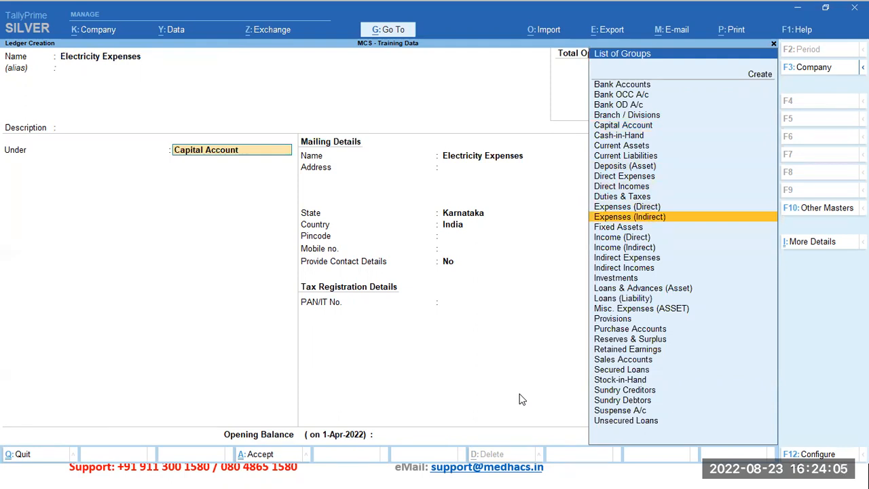
{"action": "key", "text": "Return"}
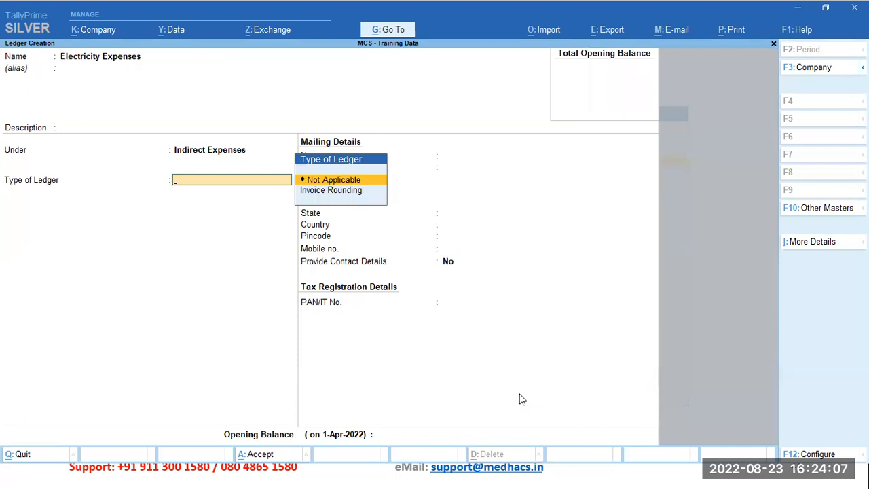
{"action": "key", "text": "Return"}
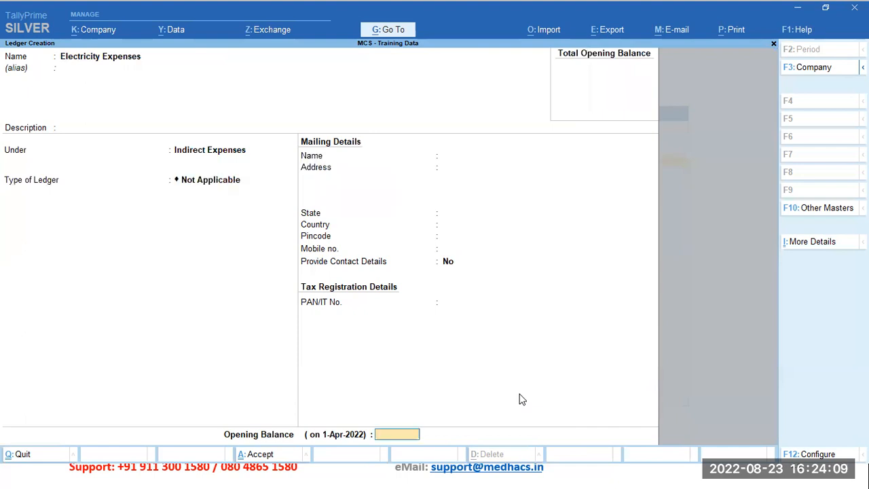
Step: Save the Electricity Expenses ledger without an opening balance
{"action": "key", "text": "Return"}
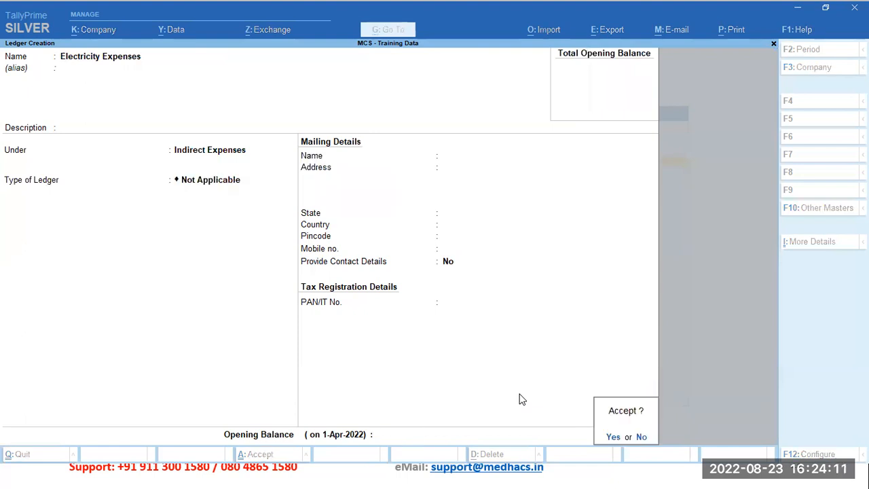
{"action": "key", "text": "Return"}
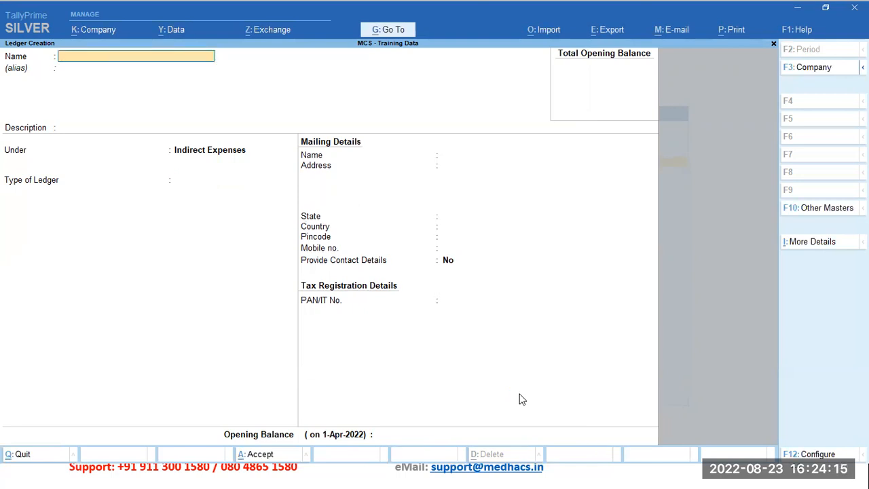
Step: Name the next new ledger Salary and Wages, leaving its alias and description empty
{"action": "type", "text": "Salary and Wagers"}
{"action": "key", "text": "BackSpace"}
{"action": "key", "text": "BackSpace"}
{"action": "type", "text": "s"}
{"action": "key", "text": "Return"}
{"action": "key", "text": "Return"}
{"action": "key", "text": "Return"}
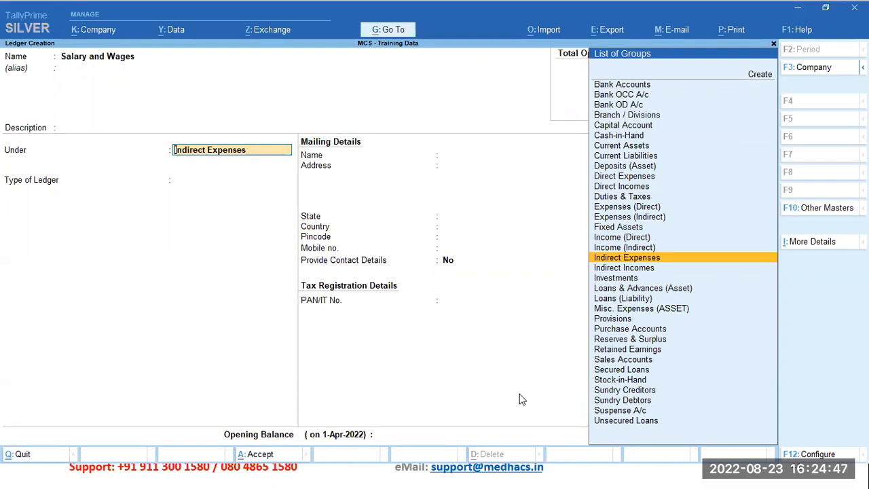
Step: Start creating a new parent group for the Salary and Wages ledger and name the group Staff Cost
{"action": "key", "text": "alt"}
{"action": "key", "text": "alt"}
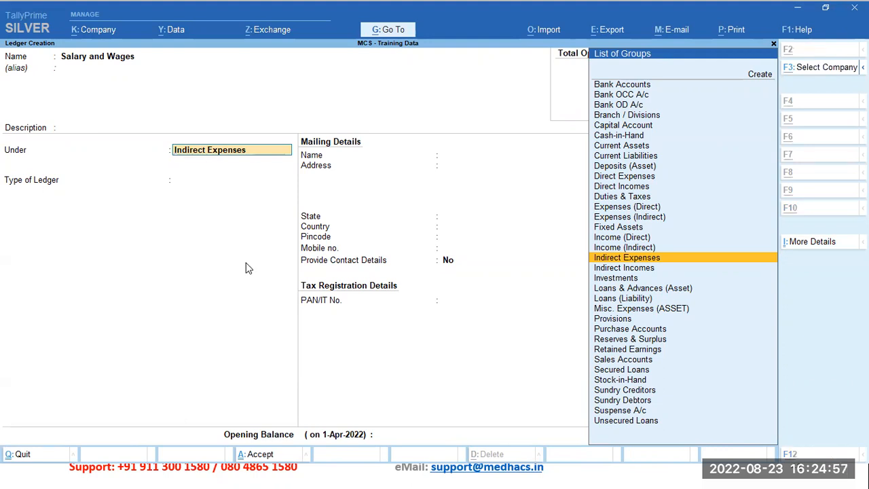
{"action": "key", "text": "alt+c"}
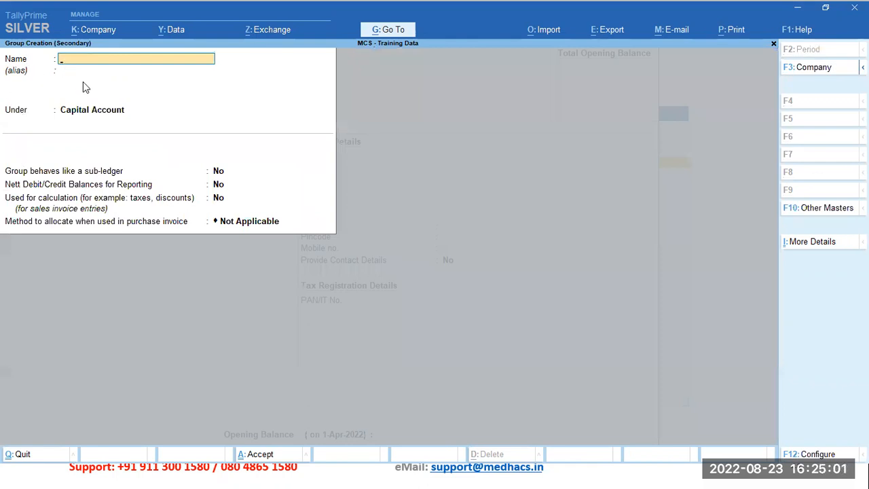
{"action": "type", "text": "Staff Cost"}
{"action": "key", "text": "Return"}
Step: Place the Staff Cost group under Expenses (Indirect), keep its allocation method Not Applicable, and save the group
{"action": "type", "text": "Ex"}
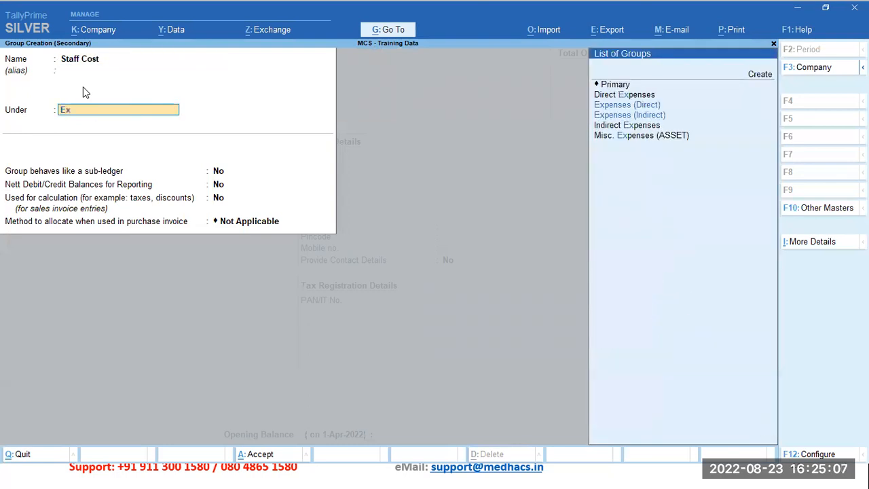
{"action": "key", "text": "Down"}
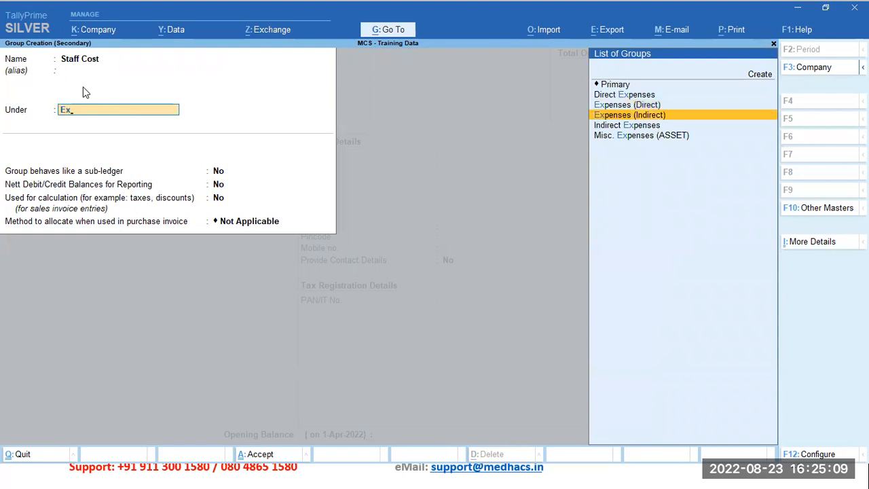
{"action": "key", "text": "Return"}
{"action": "key", "text": "Return"}
{"action": "key", "text": "Return"}
{"action": "key", "text": "Return"}
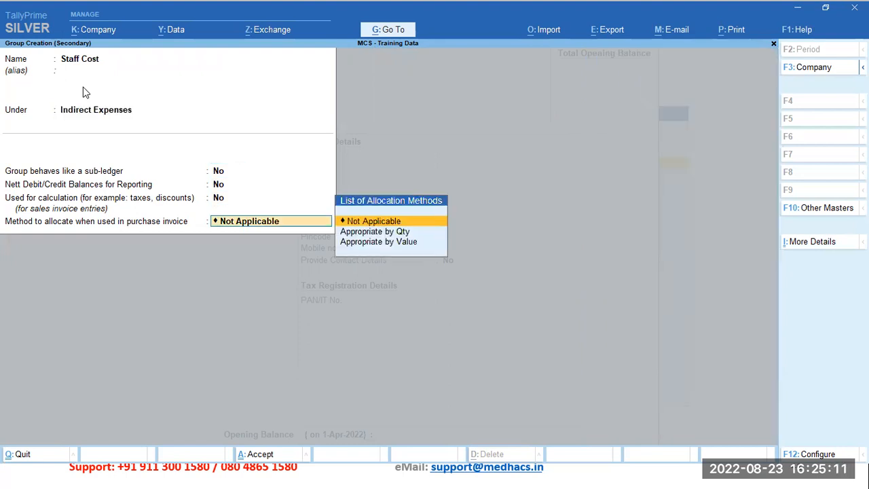
{"action": "key", "text": "Return"}
{"action": "key", "text": "Return"}
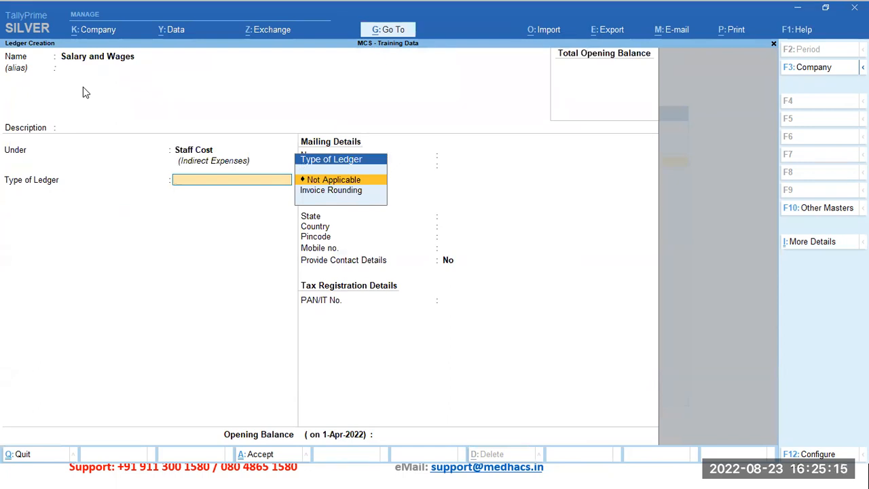
Step: Set the Salary and Wages ledger's type to Not Applicable, save it without an opening balance, and return to the Gateway of Tally
{"action": "key", "text": "Return"}
{"action": "key", "text": "Return"}
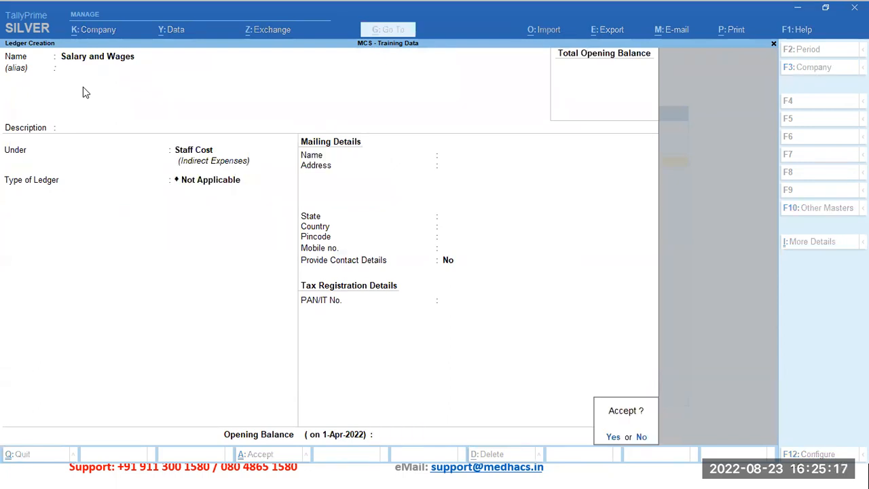
{"action": "key", "text": "Return"}
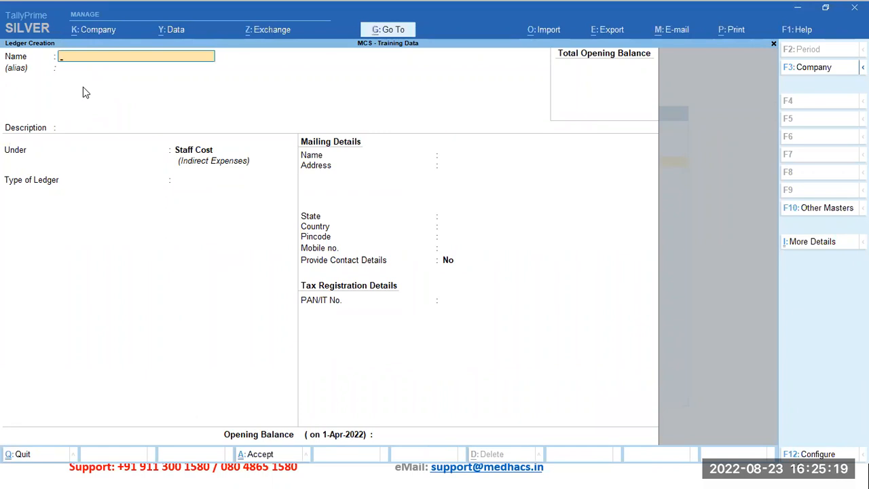
{"action": "key", "text": "Escape"}
{"action": "key", "text": "Return"}
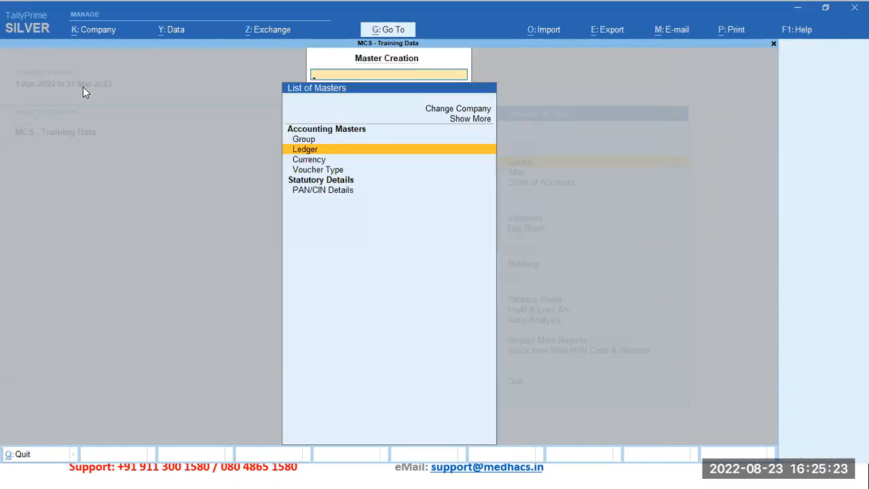
{"action": "key", "text": "Escape"}
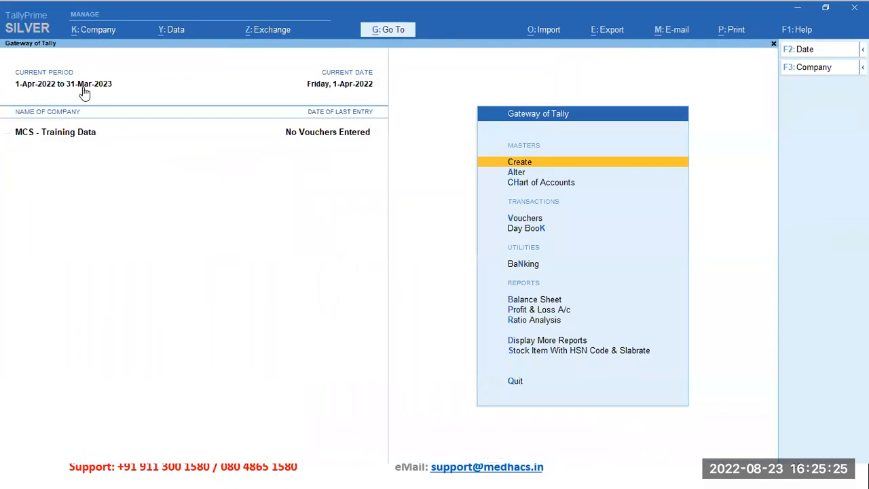
Step: Find and open the Statistics report for the training company
{"action": "key", "text": "alt+g"}
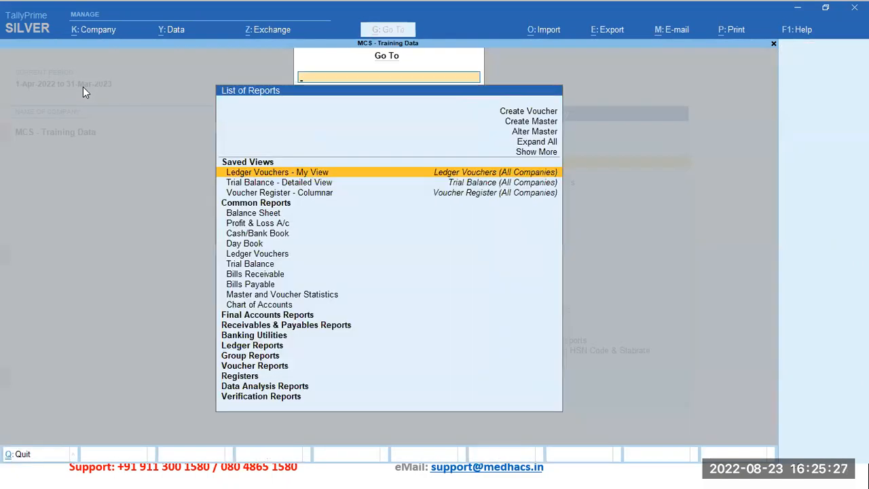
{"action": "type", "text": "stt"}
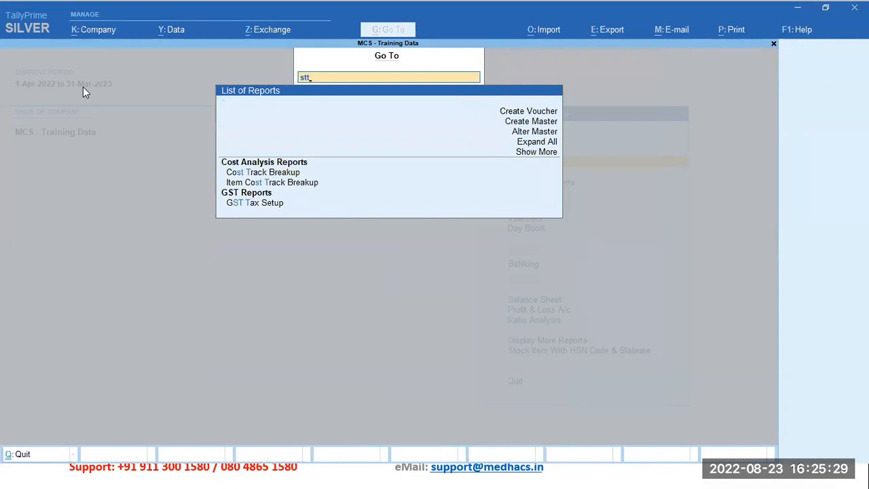
{"action": "key", "text": "BackSpace"}
{"action": "type", "text": "at"}
{"action": "key", "text": "Down"}
{"action": "key", "text": "Down"}
{"action": "key", "text": "Down"}
{"action": "key", "text": "Down"}
{"action": "key", "text": "Return"}
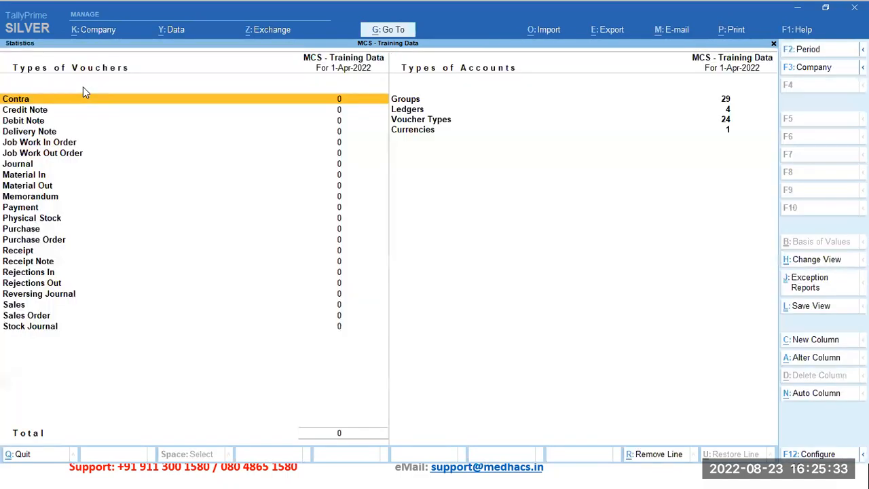
Step: Open the list of ledgers from the Statistics report and find Salary and Wages under the Expenses heading
{"action": "key", "text": "Right"}
{"action": "key", "text": "Down"}
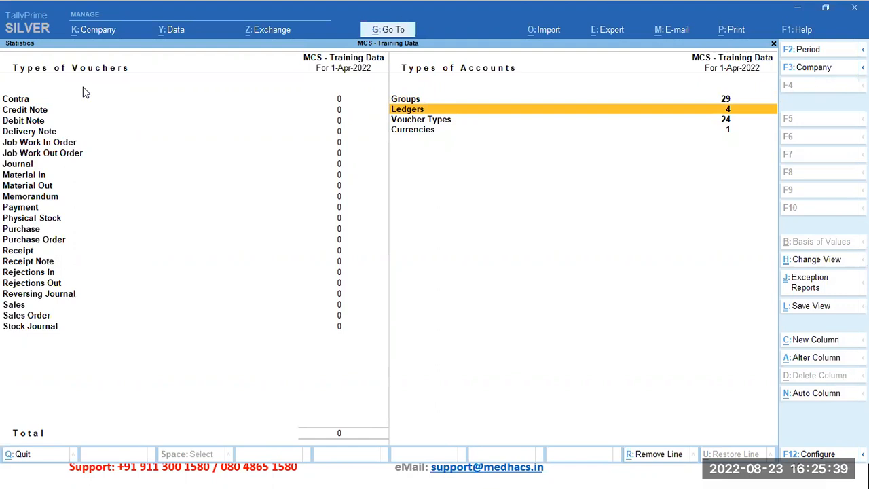
{"action": "key", "text": "Return"}
{"action": "key", "text": "Down"}
{"action": "key", "text": "Down"}
{"action": "key", "text": "Down"}
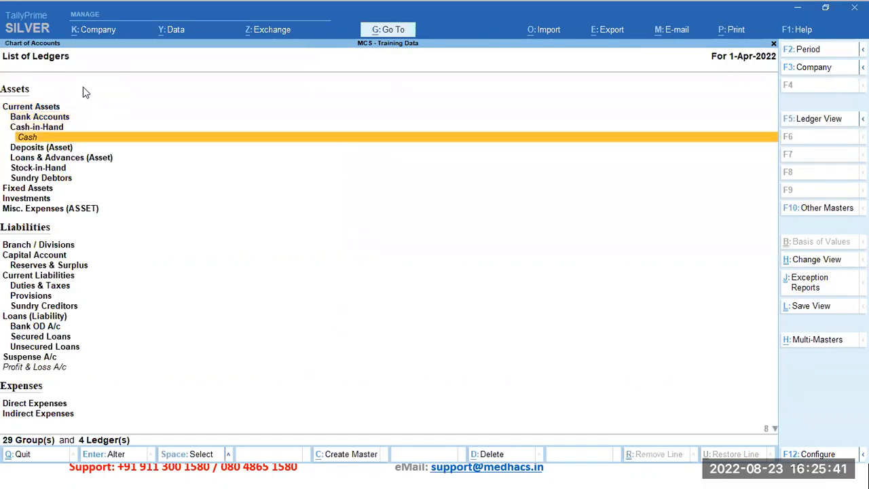
{"action": "key", "text": "Down"}
{"action": "key", "text": "Down"}
{"action": "key", "text": "Down"}
{"action": "key", "text": "Down"}
{"action": "key", "text": "Down"}
{"action": "key", "text": "Down"}
{"action": "key", "text": "Down"}
{"action": "key", "text": "Down"}
{"action": "key", "text": "Down"}
{"action": "key", "text": "Down"}
{"action": "key", "text": "Down"}
{"action": "key", "text": "Down"}
{"action": "key", "text": "Down"}
{"action": "key", "text": "Down"}
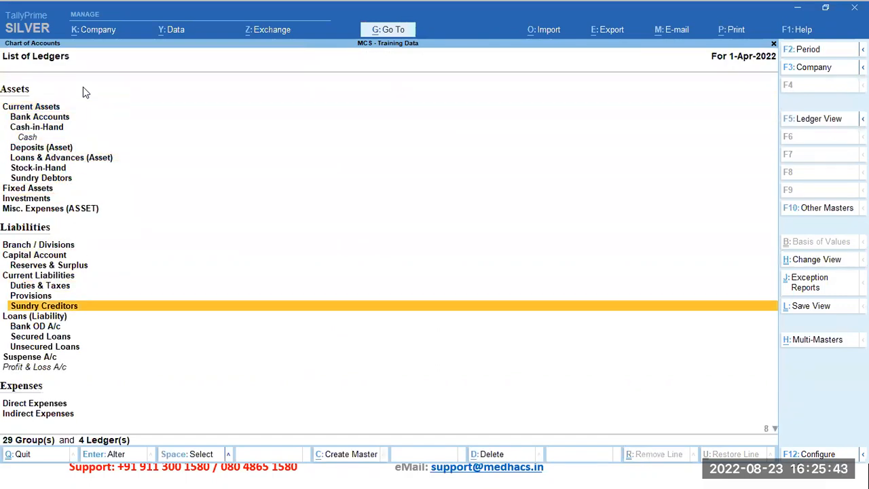
{"action": "key", "text": "Down"}
{"action": "key", "text": "Down"}
{"action": "key", "text": "Down"}
{"action": "key", "text": "Down"}
{"action": "key", "text": "Down"}
{"action": "key", "text": "Down"}
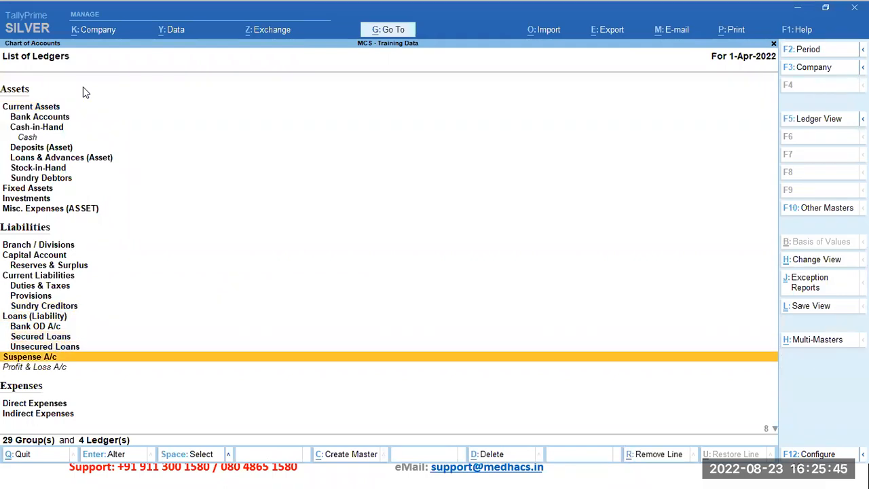
{"action": "key", "text": "Down"}
{"action": "key", "text": "Down"}
{"action": "key", "text": "Down"}
{"action": "key", "text": "Down"}
{"action": "key", "text": "Down"}
{"action": "key", "text": "Down"}
{"action": "key", "text": "Down"}
{"action": "key", "text": "Down"}
{"action": "key", "text": "Down"}
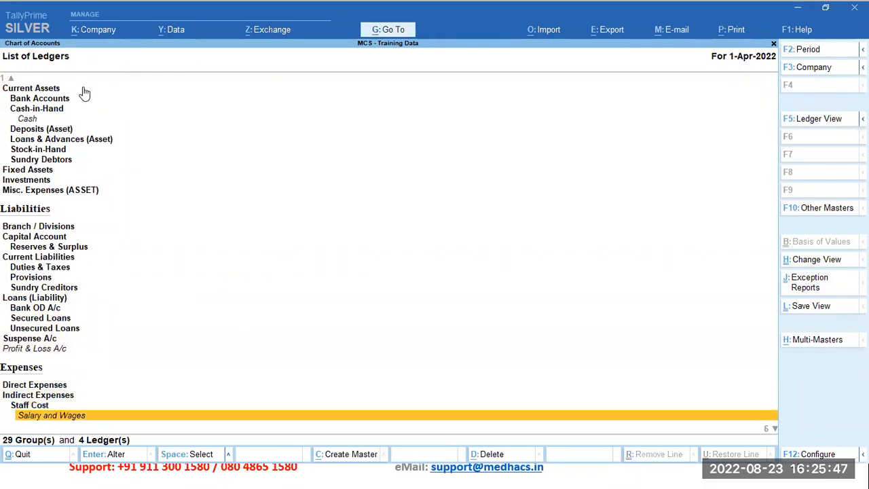
Step: Examine how Staff Cost, Salary and Wages, and Electricity Expenses are arranged under the Indirect Expenses group
{"action": "key", "text": "Up"}
{"action": "key", "text": "Up"}
{"action": "key", "text": "Up"}
{"action": "key", "text": "Up"}
{"action": "key", "text": "Up"}
{"action": "key", "text": "Up"}
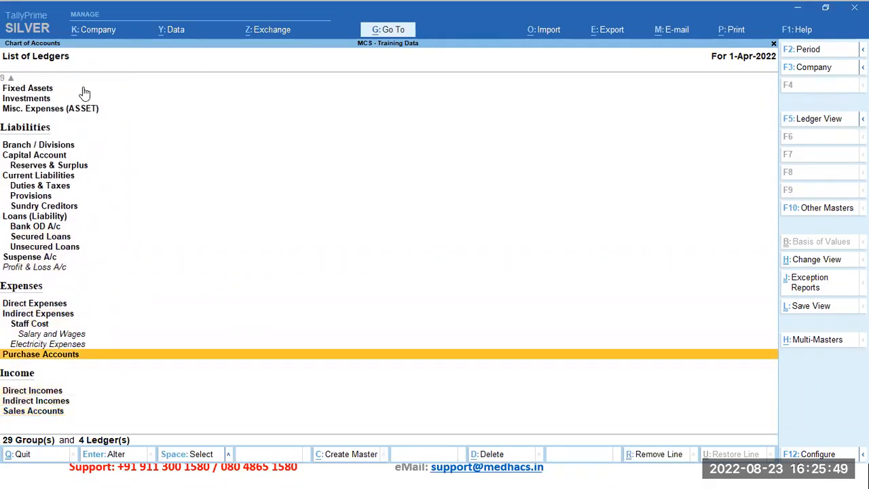
{"action": "key", "text": "Up"}
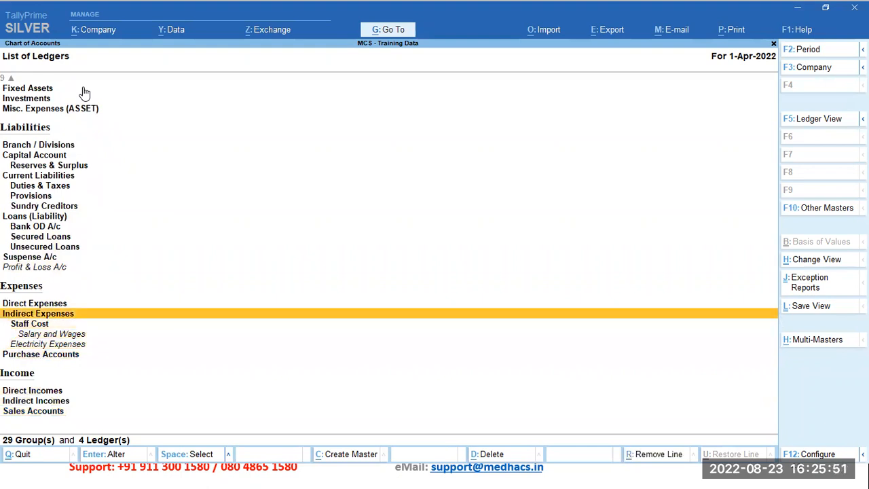
{"action": "key", "text": "Down"}
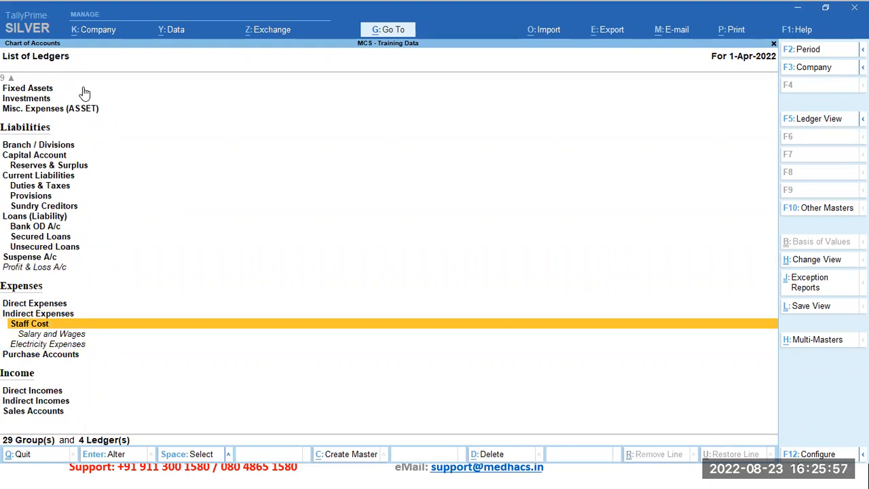
{"action": "key", "text": "Down"}
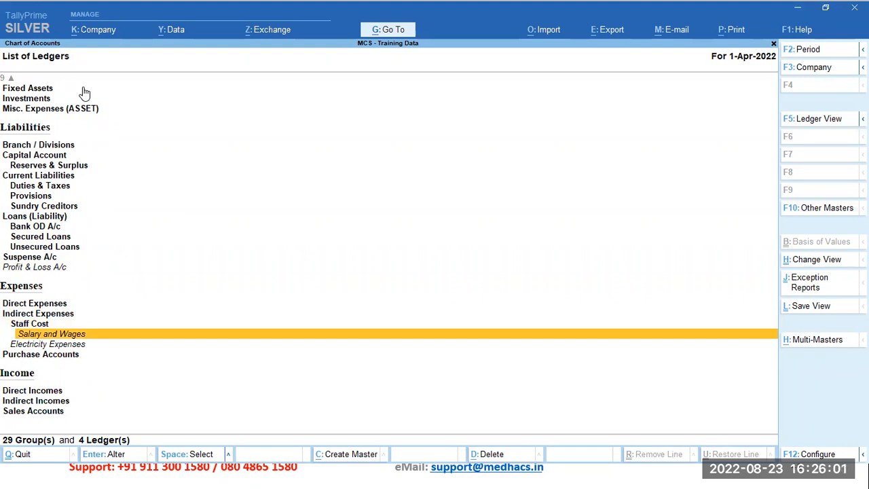
{"action": "key", "text": "Down"}
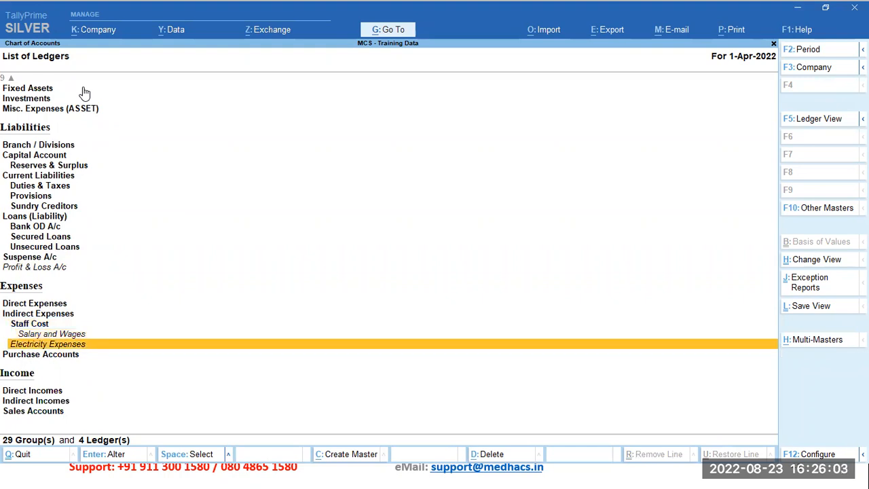
{"action": "key", "text": "Up"}
{"action": "key", "text": "Up"}
{"action": "key", "text": "Down"}
{"action": "key", "text": "Down"}
{"action": "key", "text": "Up"}
{"action": "key", "text": "Up"}
{"action": "key", "text": "Up"}
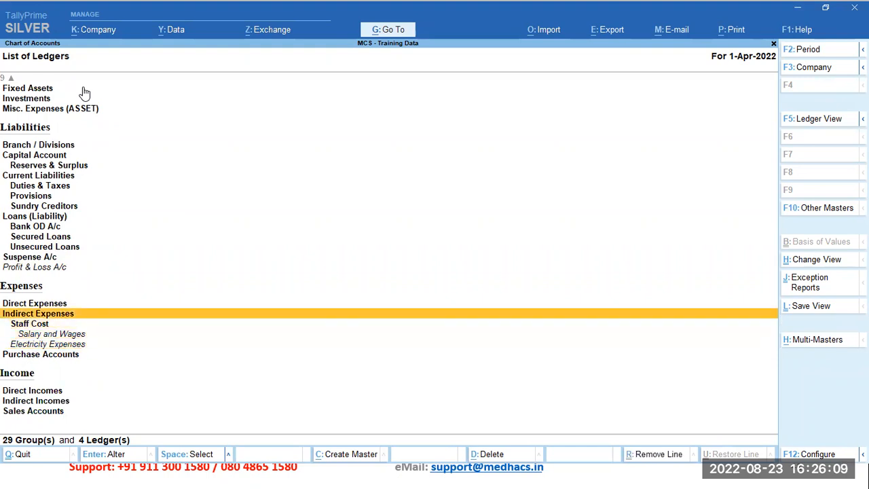
{"action": "key", "text": "Down"}
{"action": "key", "text": "Down"}
{"action": "key", "text": "Down"}
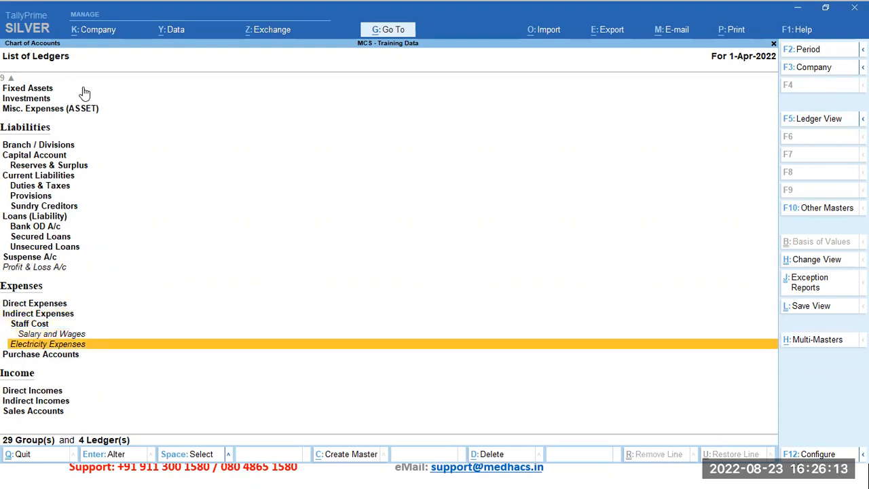
Step: View the Electricity Expenses ledger's alteration form, close it without changes, and return to the Gateway of Tally
{"action": "key", "text": "Return"}
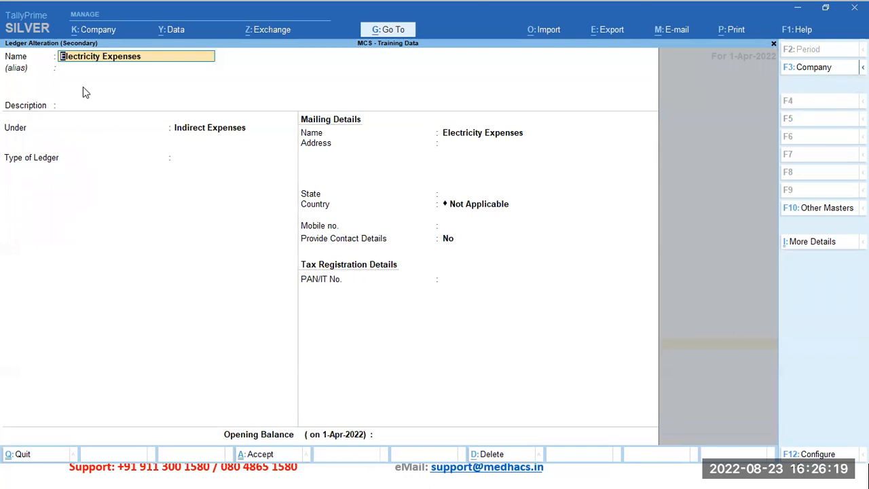
{"action": "key", "text": "BackSpace"}
{"action": "key", "text": "Escape"}
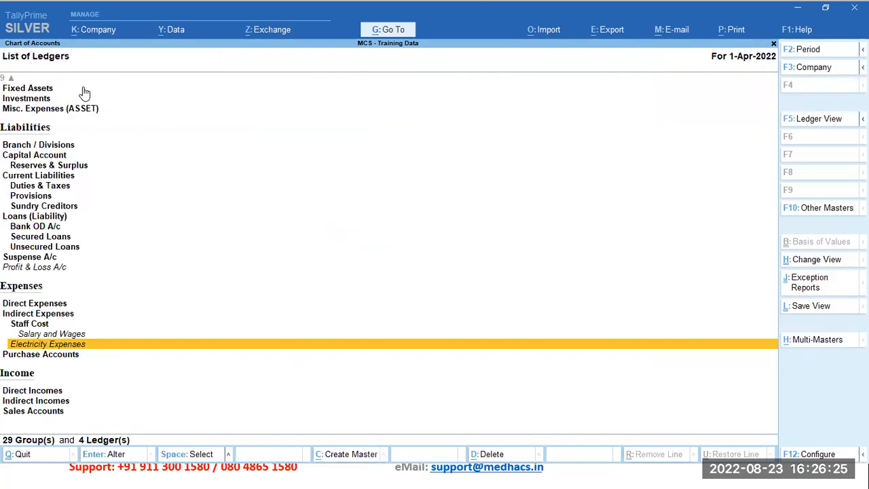
{"action": "key", "text": "Escape"}
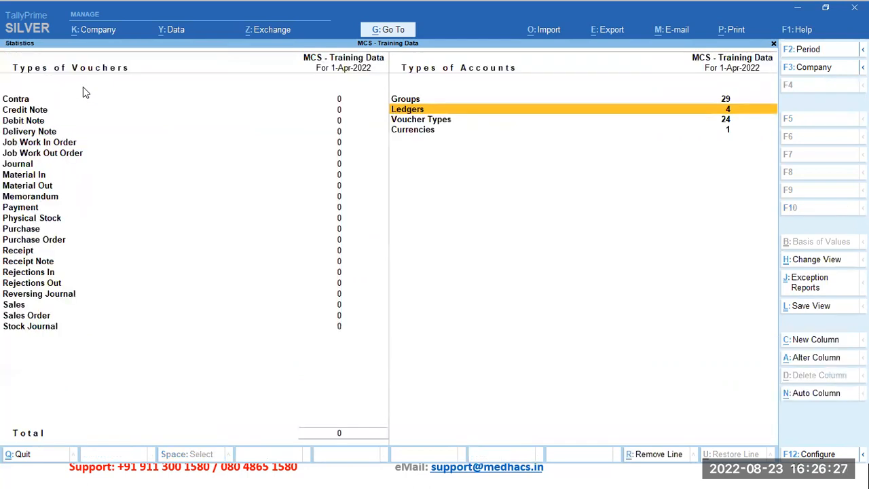
{"action": "key", "text": "Escape"}
Step: Start a new ledger master named State Bank of India and place it under the Bank Accounts group
{"action": "key", "text": "Return"}
{"action": "key", "text": "Down"}
{"action": "key", "text": "Return"}
{"action": "type", "text": "State Bank of India"}
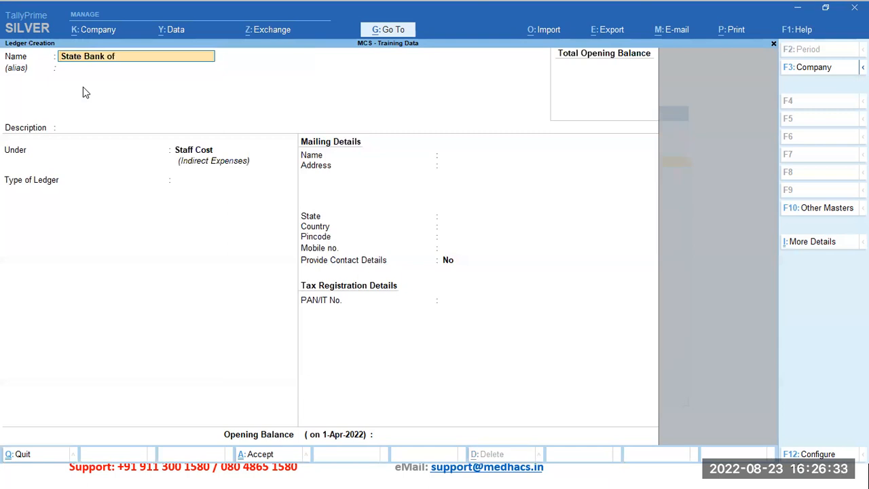
{"action": "key", "text": "Return"}
{"action": "key", "text": "Return"}
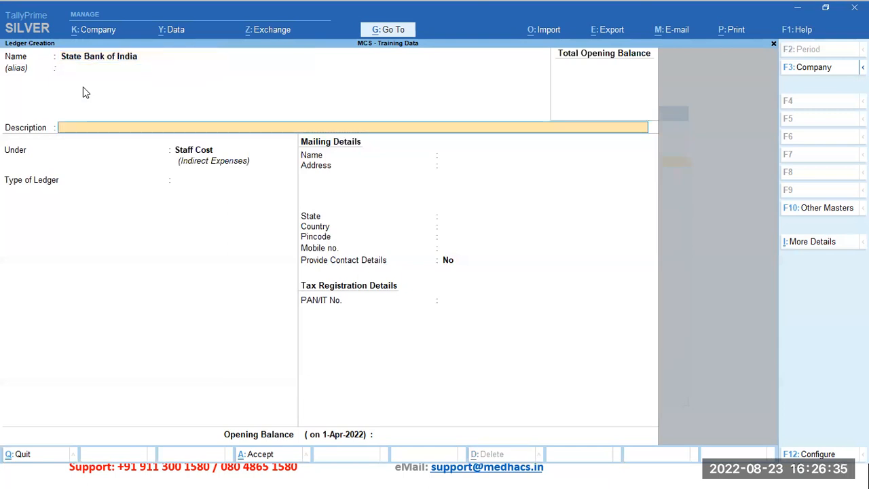
{"action": "key", "text": "Return"}
{"action": "type", "text": "Ban"}
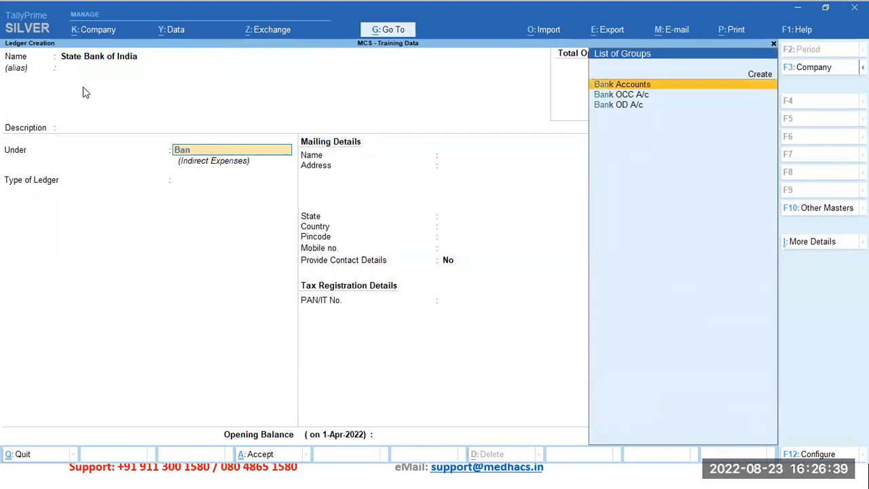
{"action": "key", "text": "Return"}
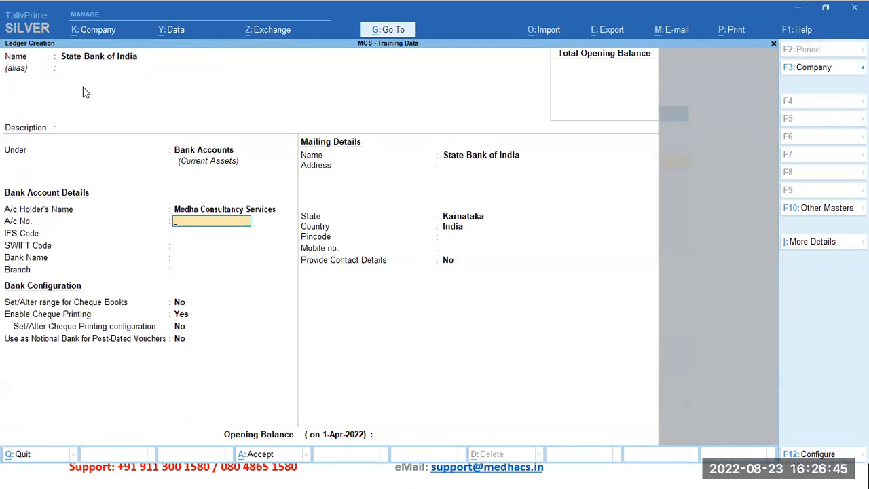
Step: Enter the bank account number and the IFS code SBIN0007080 for the State Bank of India ledger, leaving the SWIFT code blank
{"action": "key", "text": "Return"}
{"action": "type", "text": "SBIN000"}
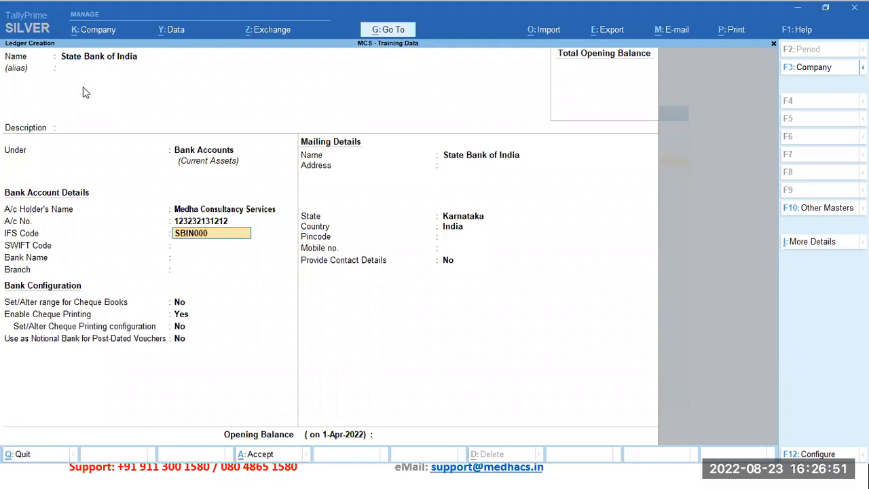
{"action": "type", "text": "7080"}
{"action": "key", "text": "Return"}
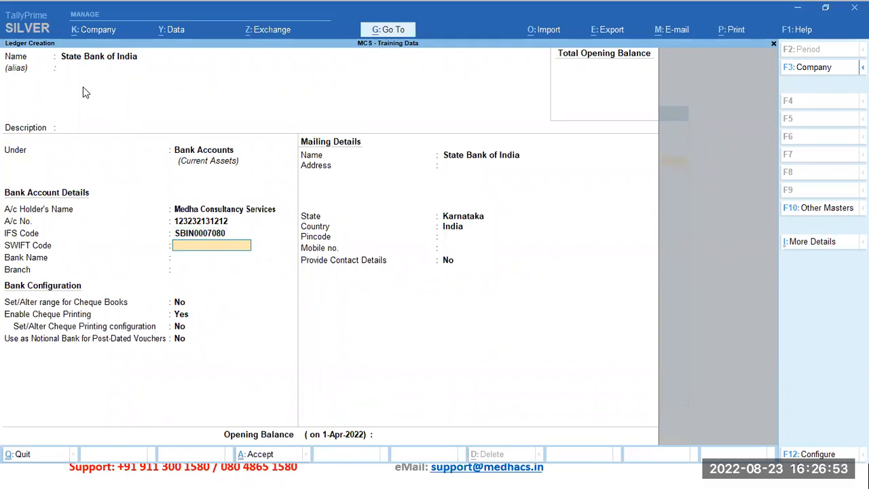
{"action": "key", "text": "Return"}
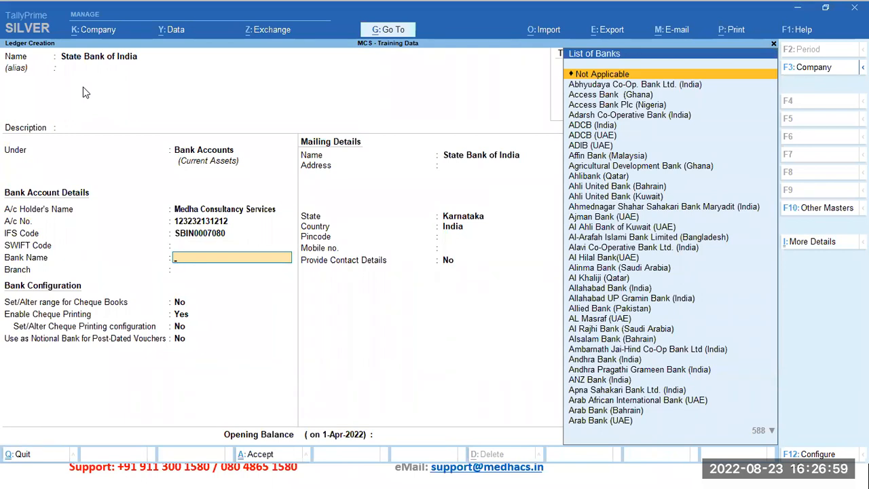
Step: Set the bank name to State Bank of India (India) and the branch to Malleswaram, Bengaluru
{"action": "type", "text": "State"}
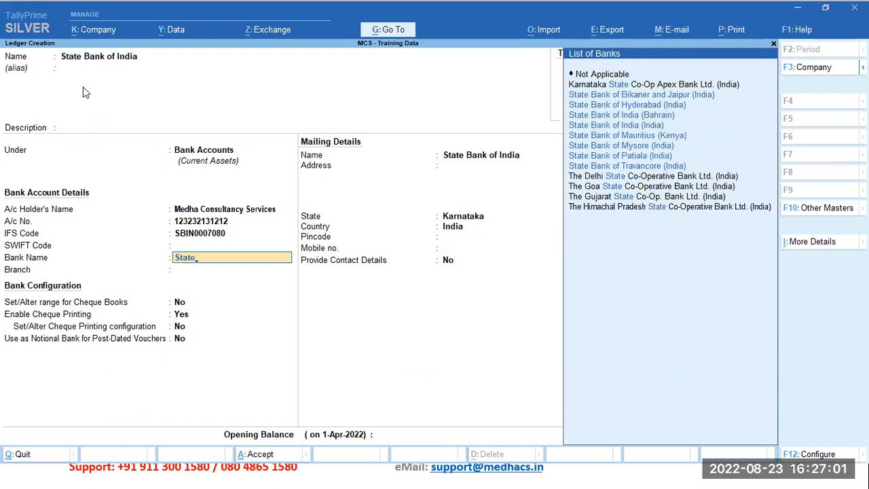
{"action": "key", "text": "Down"}
{"action": "key", "text": "Down"}
{"action": "key", "text": "Down"}
{"action": "key", "text": "Down"}
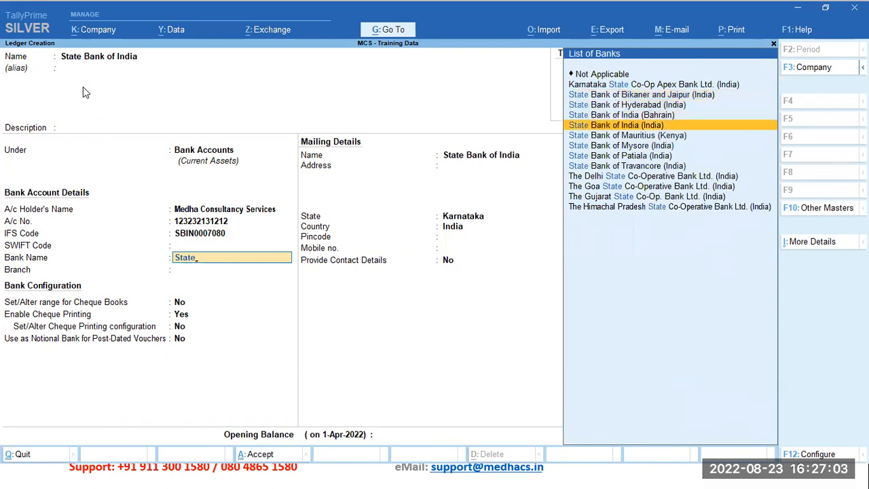
{"action": "key", "text": "Return"}
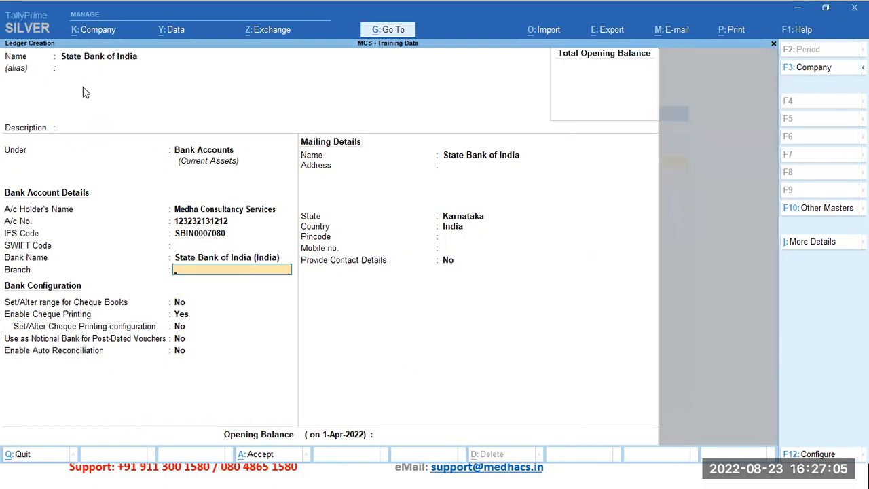
{"action": "type", "text": "Malleswaram, Bengaluru"}
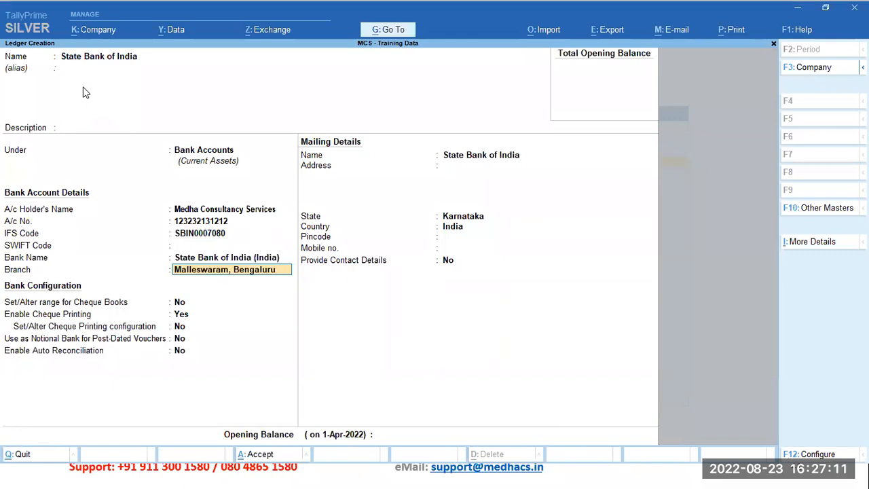
Step: Keep the default bank configuration and mailing details, leave the opening balance blank, and save the State Bank of India ledger
{"action": "key", "text": "Return"}
{"action": "key", "text": "Return"}
{"action": "key", "text": "Return"}
{"action": "key", "text": "Return"}
{"action": "key", "text": "Return"}
{"action": "key", "text": "Return"}
{"action": "key", "text": "Return"}
{"action": "key", "text": "Return"}
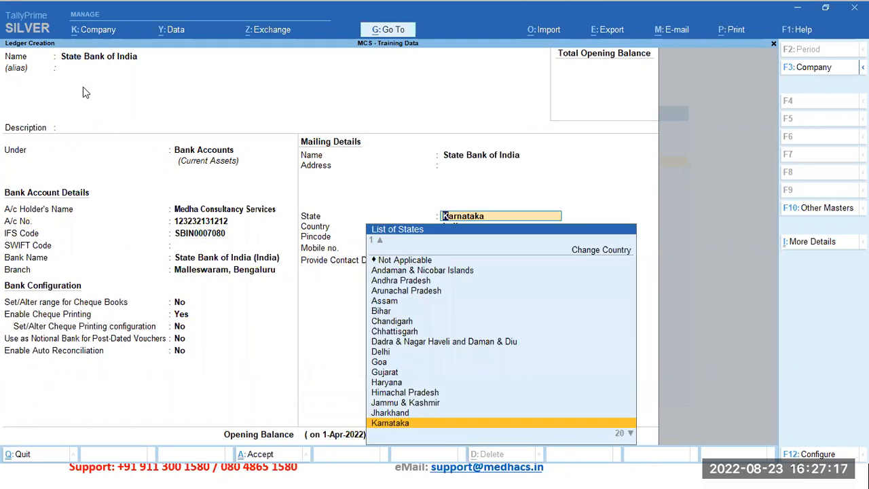
{"action": "key", "text": "Return"}
{"action": "key", "text": "Return"}
{"action": "key", "text": "Return"}
{"action": "key", "text": "Return"}
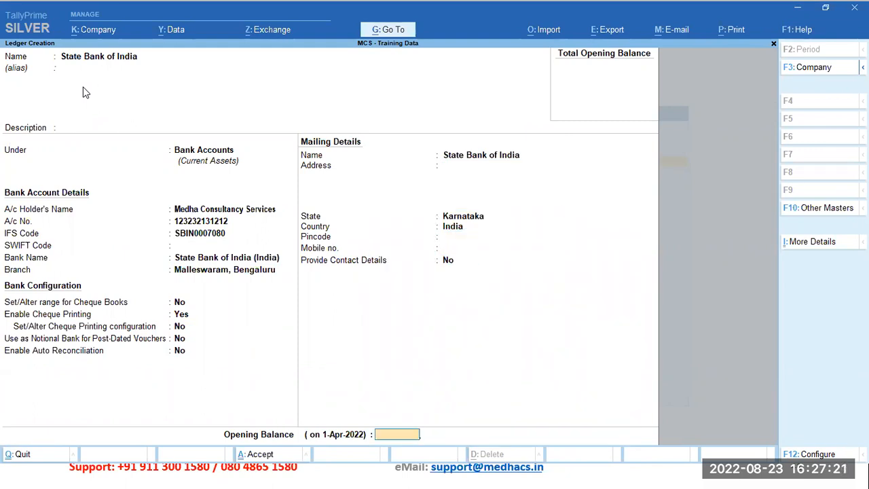
{"action": "key", "text": "Return"}
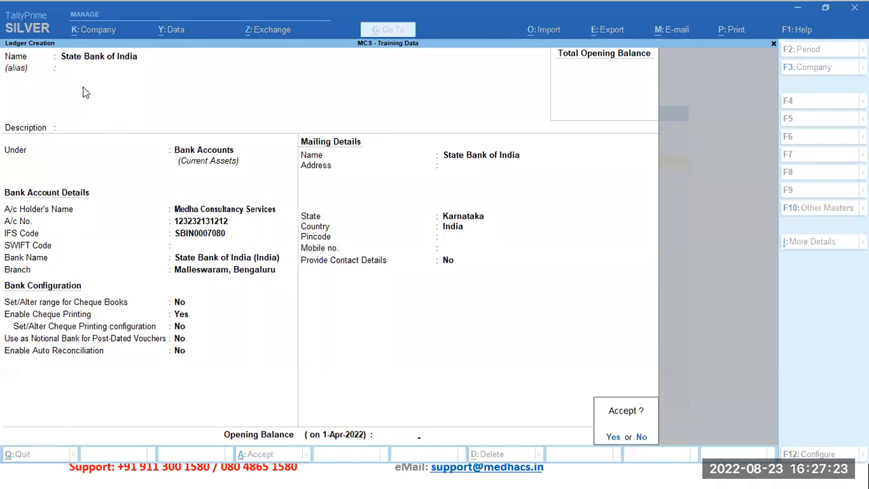
{"action": "key", "text": "Return"}
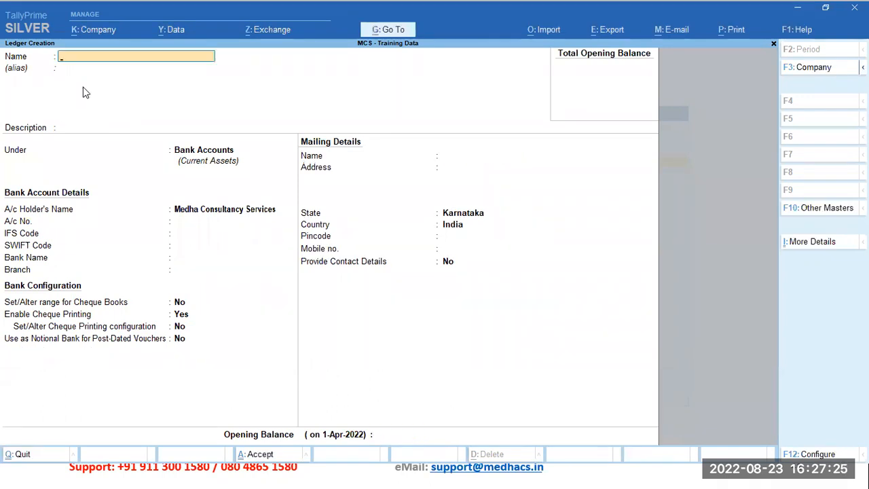
Step: Create a ledger named Sales Account under the Sales Accounts group, with no opening balance
{"action": "type", "text": "Sales Account"}
{"action": "key", "text": "Return"}
{"action": "key", "text": "Return"}
{"action": "key", "text": "Return"}
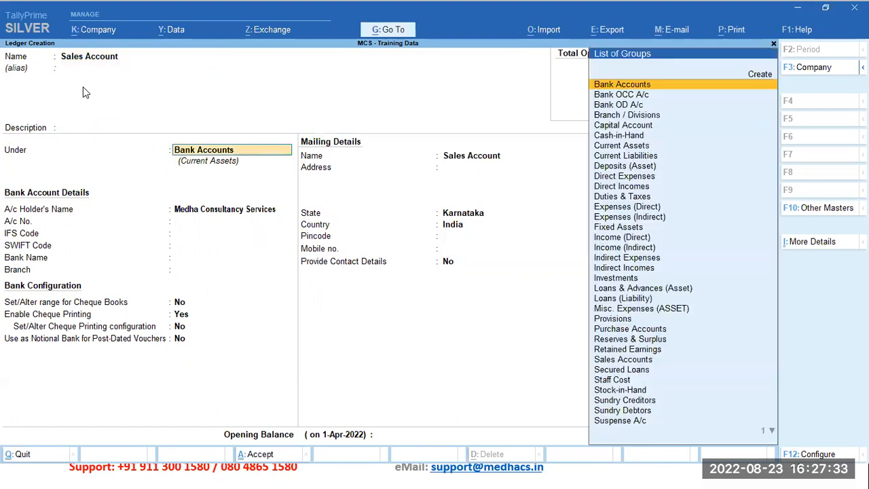
{"action": "key", "text": "Down"}
{"action": "key", "text": "Down"}
{"action": "key", "text": "Down"}
{"action": "key", "text": "Down"}
{"action": "key", "text": "Down"}
{"action": "key", "text": "Down"}
{"action": "key", "text": "Down"}
{"action": "key", "text": "Down"}
{"action": "key", "text": "Down"}
{"action": "key", "text": "Down"}
{"action": "key", "text": "Down"}
{"action": "key", "text": "Down"}
{"action": "key", "text": "Down"}
{"action": "key", "text": "Down"}
{"action": "key", "text": "Down"}
{"action": "key", "text": "Down"}
{"action": "key", "text": "Down"}
{"action": "key", "text": "Down"}
{"action": "key", "text": "Down"}
{"action": "key", "text": "Down"}
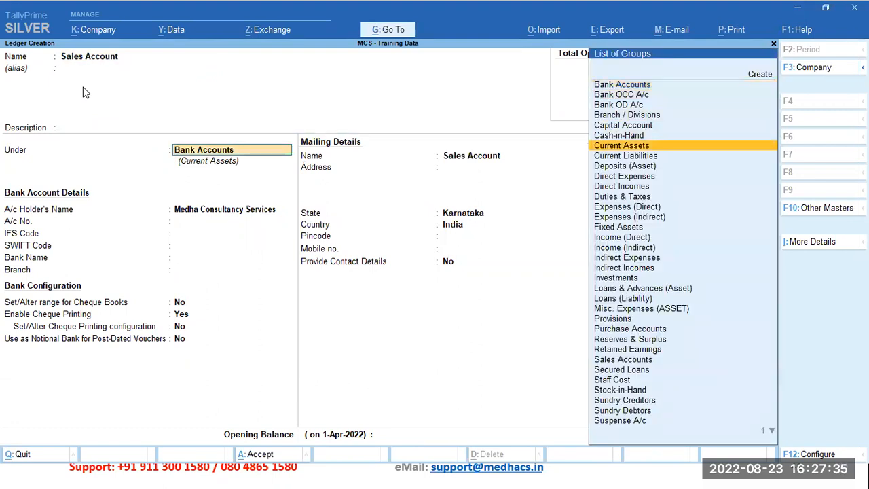
{"action": "key", "text": "Down"}
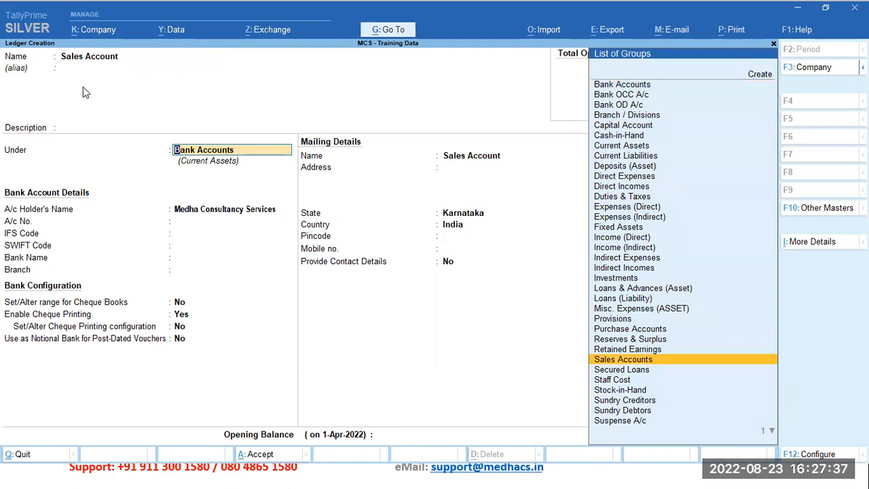
{"action": "key", "text": "Return"}
{"action": "key", "text": "Return"}
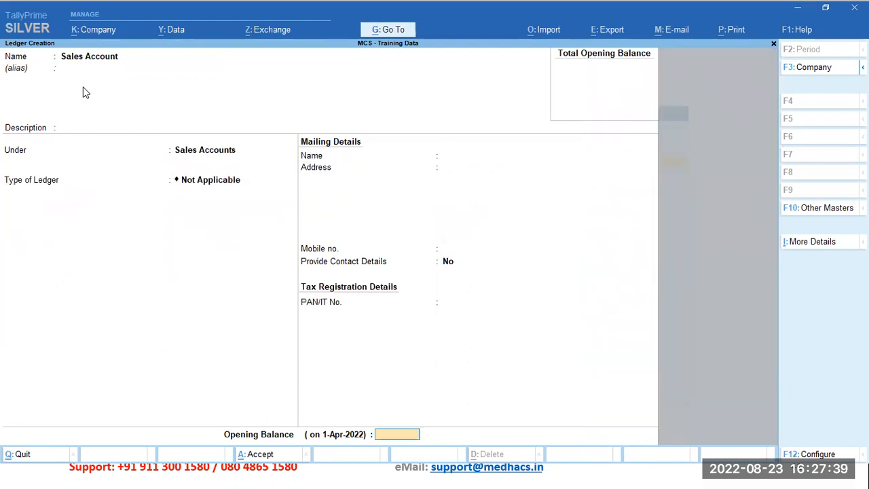
{"action": "key", "text": "Return"}
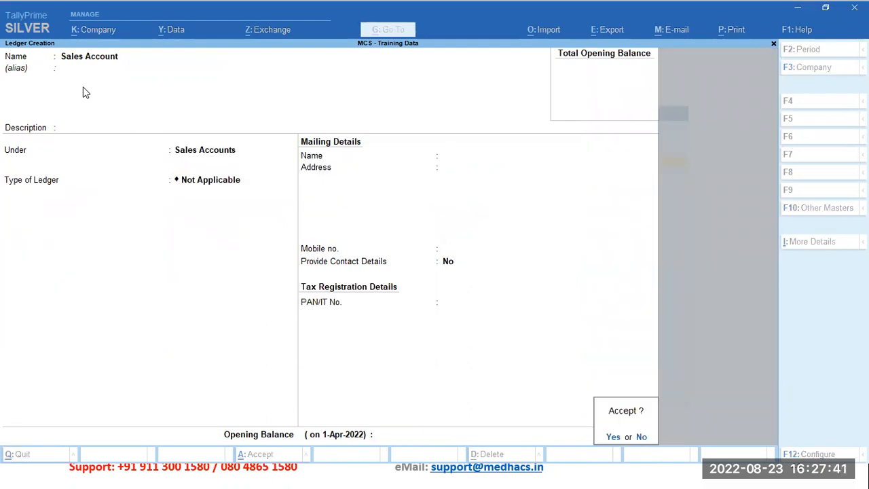
Step: Create a ledger named Purchase Account under the Purchase Accounts group, with no opening balance
{"action": "key", "text": "Return"}
{"action": "type", "text": "Purchase Account"}
{"action": "key", "text": "Return"}
{"action": "key", "text": "Return"}
{"action": "key", "text": "Return"}
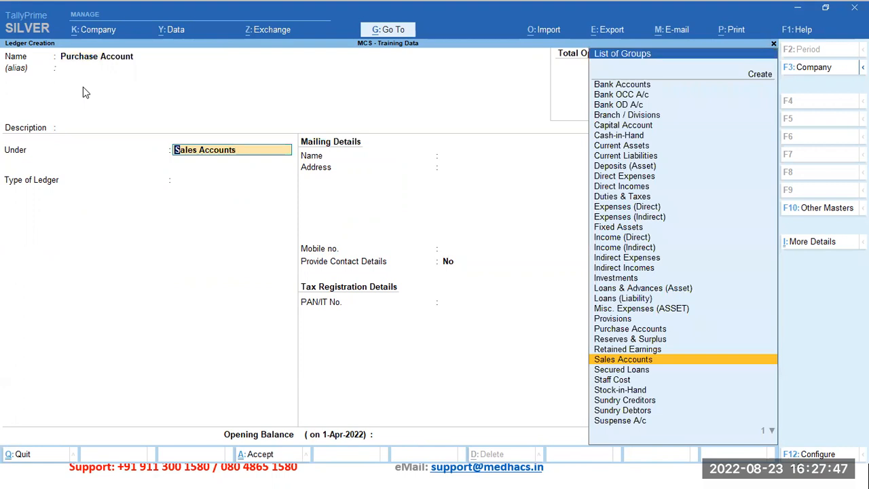
{"action": "type", "text": "Pu"}
{"action": "key", "text": "BackSpace"}
{"action": "key", "text": "BackSpace"}
{"action": "type", "text": "Pu"}
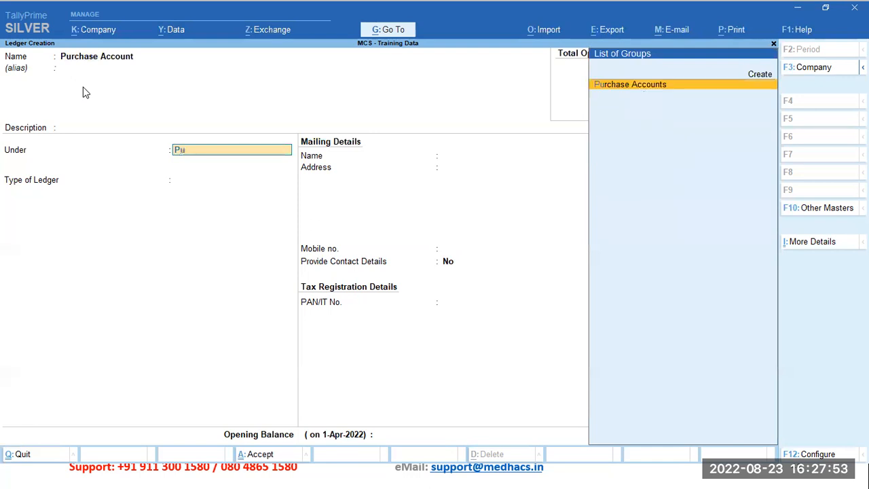
{"action": "key", "text": "Return"}
{"action": "key", "text": "Return"}
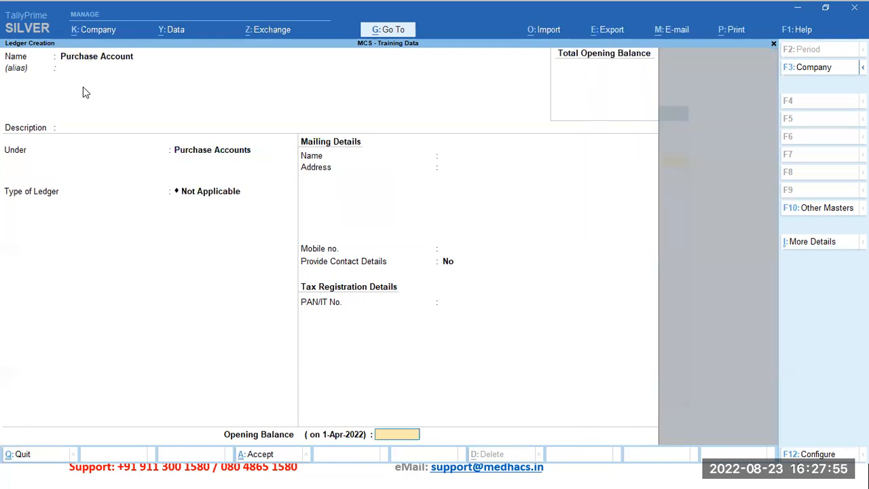
{"action": "key", "text": "Return"}
{"action": "key", "text": "Return"}
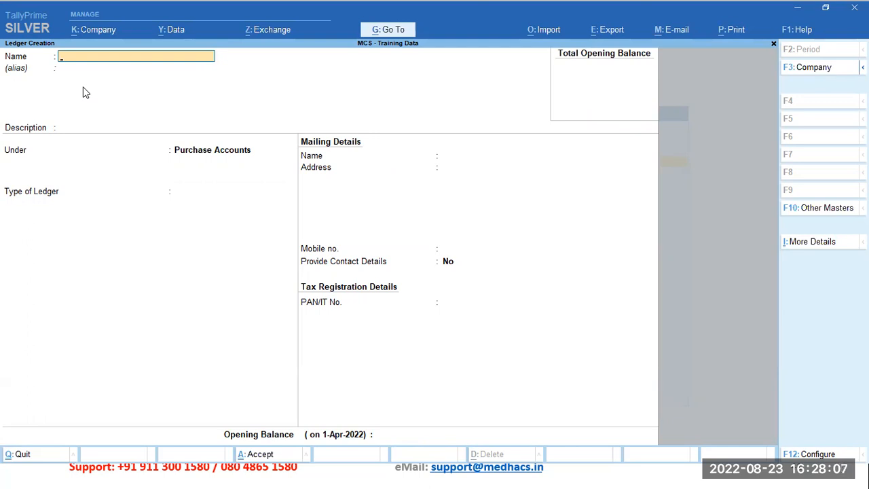
Step: Create a ledger named Sree Rama Traders under the Sundry Creditors group, keeping the default bill-by-bill settings
{"action": "type", "text": "Sree Rama Traders"}
{"action": "key", "text": "Return"}
{"action": "key", "text": "Return"}
{"action": "key", "text": "Return"}
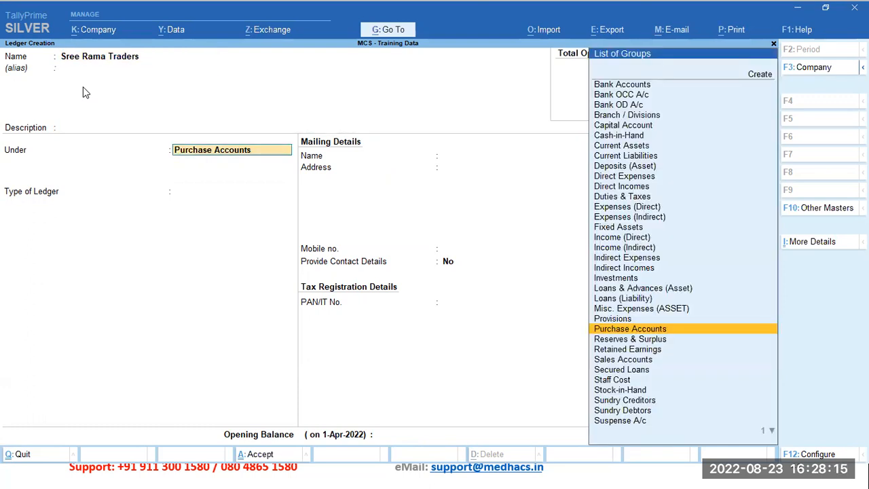
{"action": "type", "text": "Sun"}
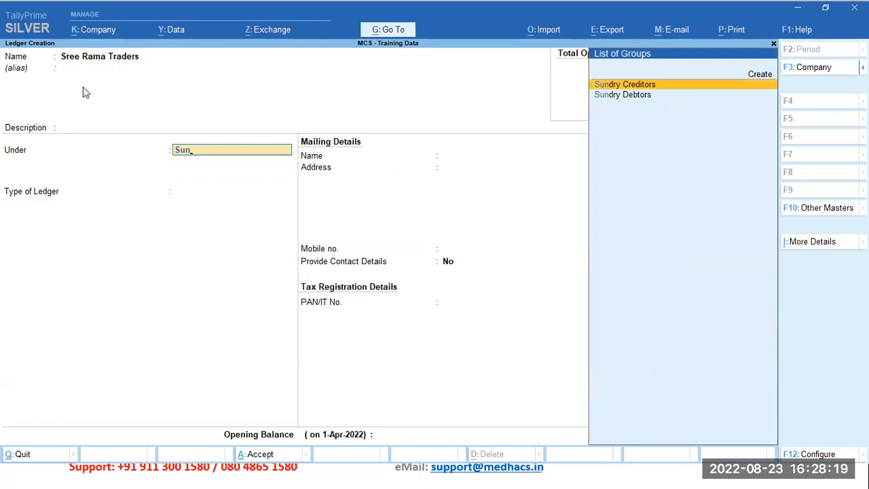
{"action": "key", "text": "Return"}
{"action": "key", "text": "Return"}
{"action": "key", "text": "Return"}
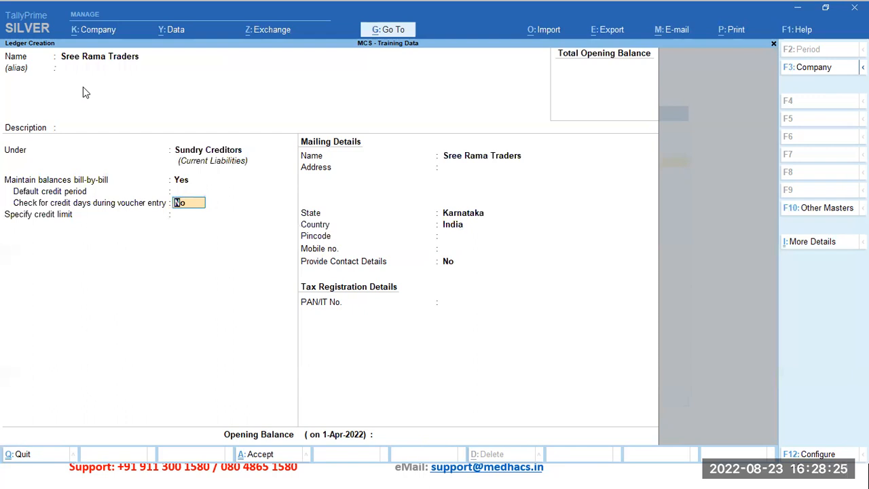
{"action": "key", "text": "ctrl"}
{"action": "key", "text": "ctrl+a"}
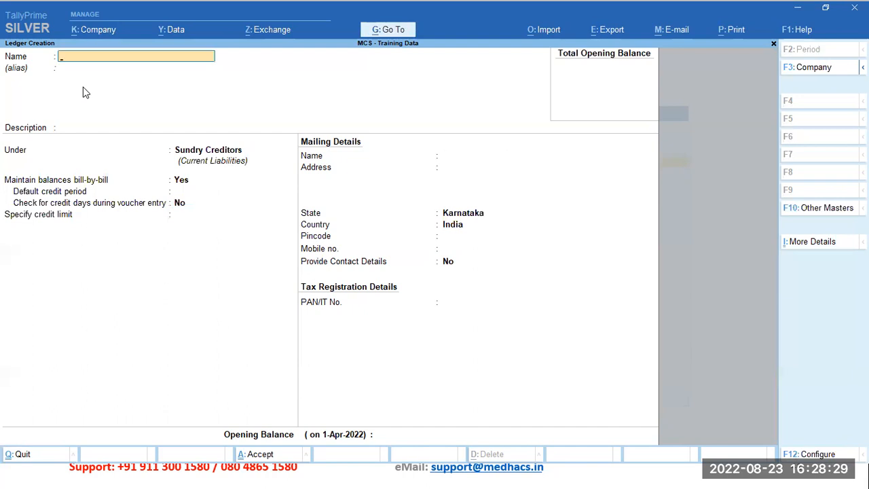
Step: Create a ledger named Sree Krishna Enterprise under the Sundry Debtors group, keeping the default bill-by-bill settings
{"action": "type", "text": "Sree Krishna Enterprise"}
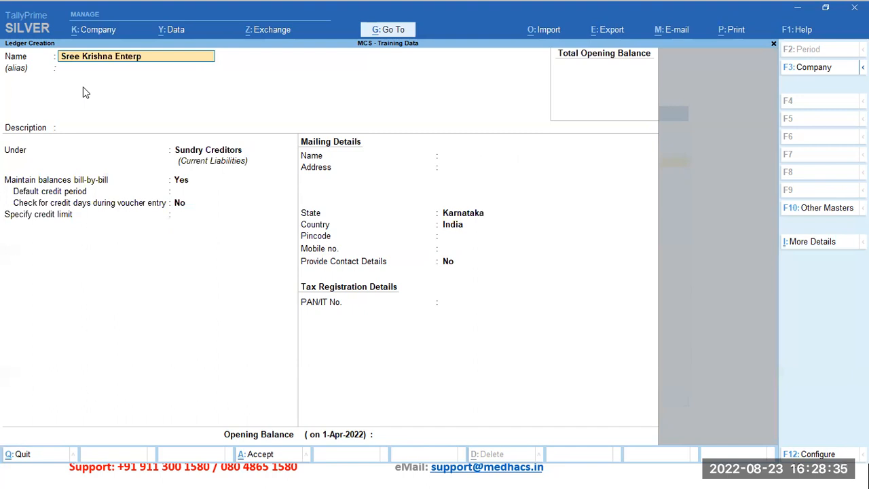
{"action": "key", "text": "Return"}
{"action": "key", "text": "Return"}
{"action": "key", "text": "Return"}
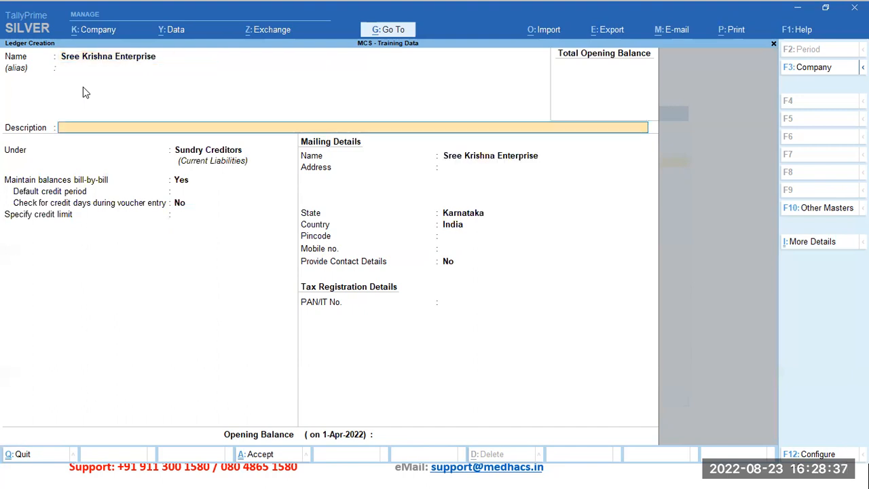
{"action": "type", "text": "Sun"}
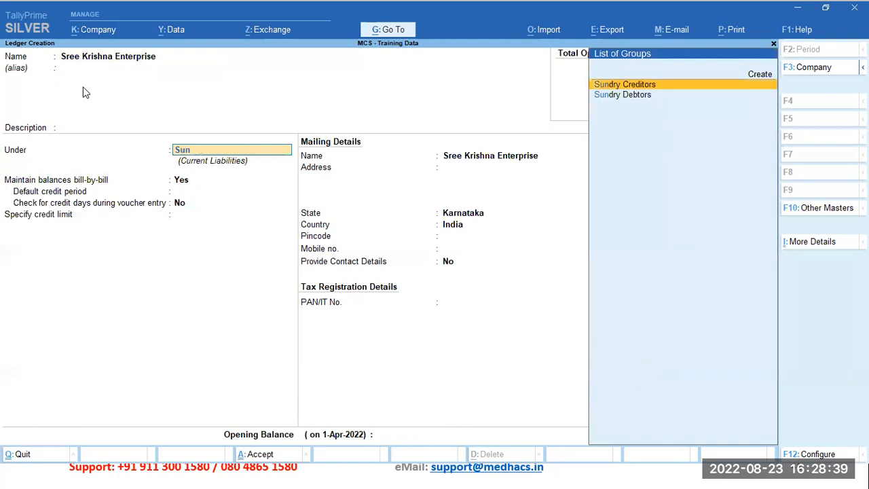
{"action": "key", "text": "Down"}
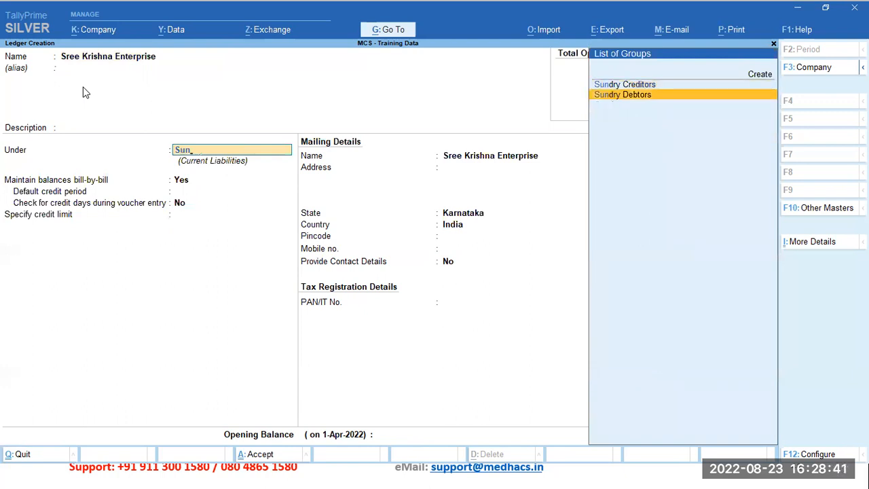
{"action": "key", "text": "Return"}
{"action": "key", "text": "Return"}
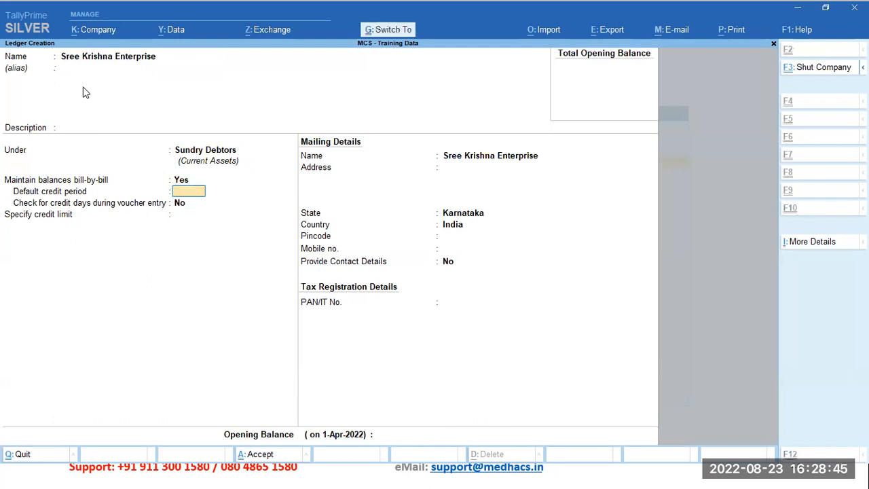
{"action": "key", "text": "ctrl+a"}
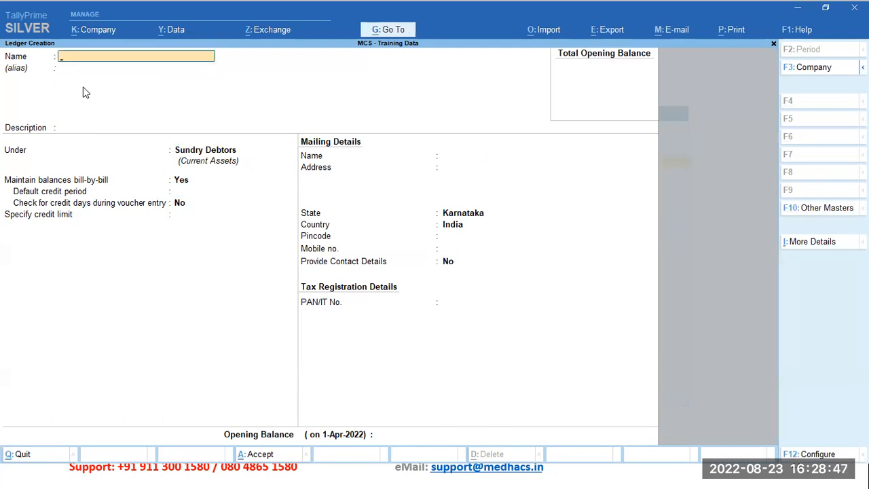
Step: Leave ledger creation, return to the Gateway of Tally, and open the Statistics report
{"action": "key", "text": "Escape"}
{"action": "key", "text": "Escape"}
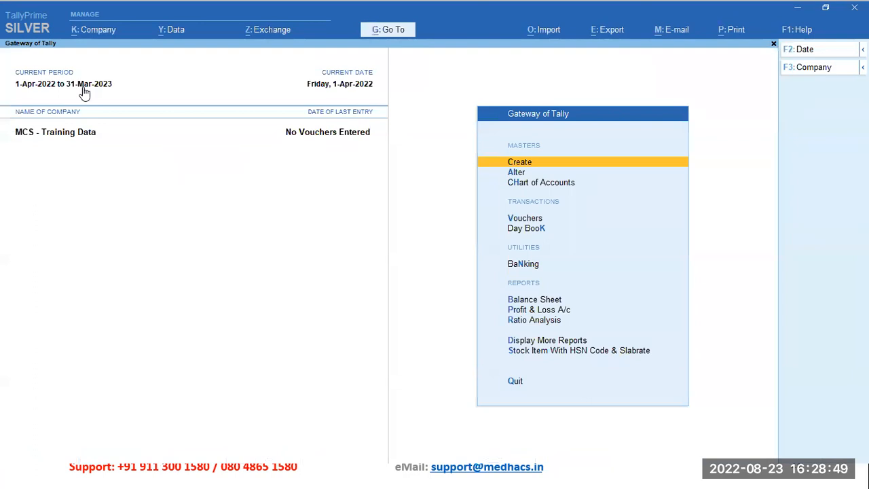
{"action": "key", "text": "alt+g"}
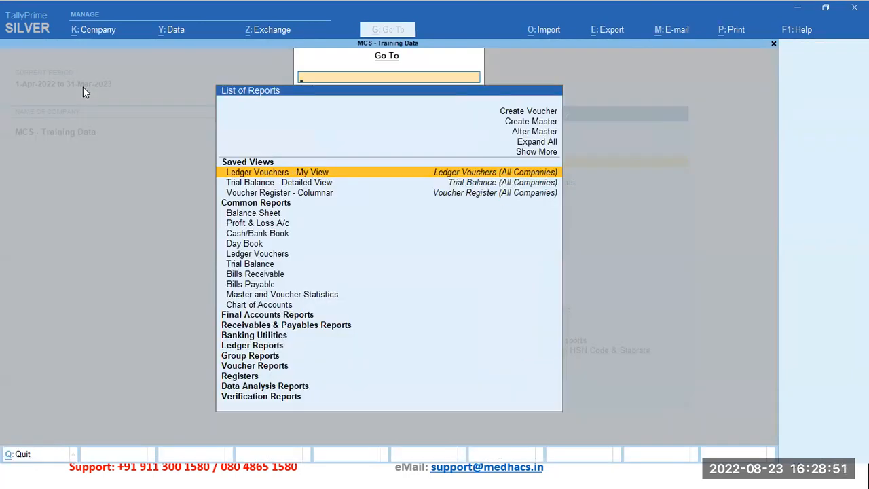
{"action": "type", "text": "Stat"}
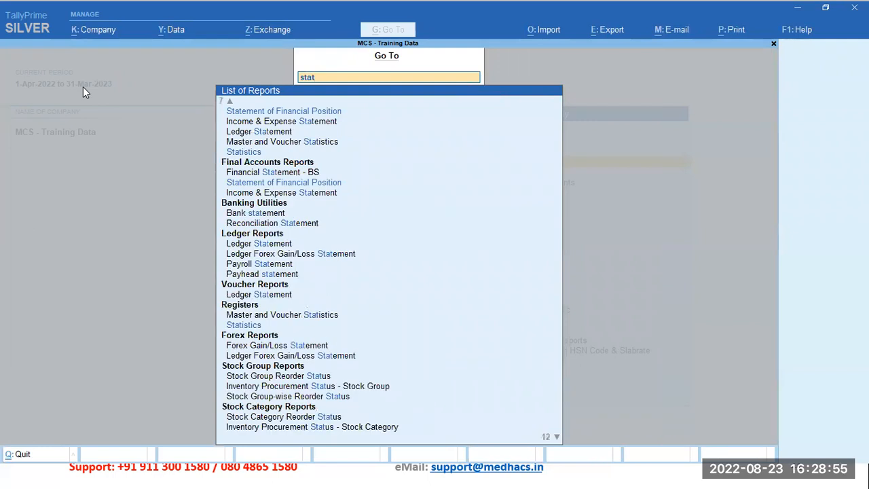
{"action": "type", "text": "is"}
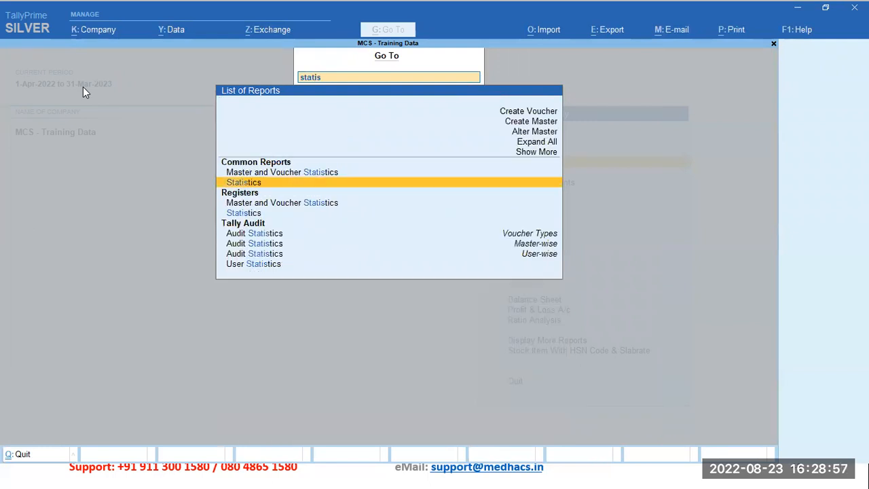
{"action": "key", "text": "Return"}
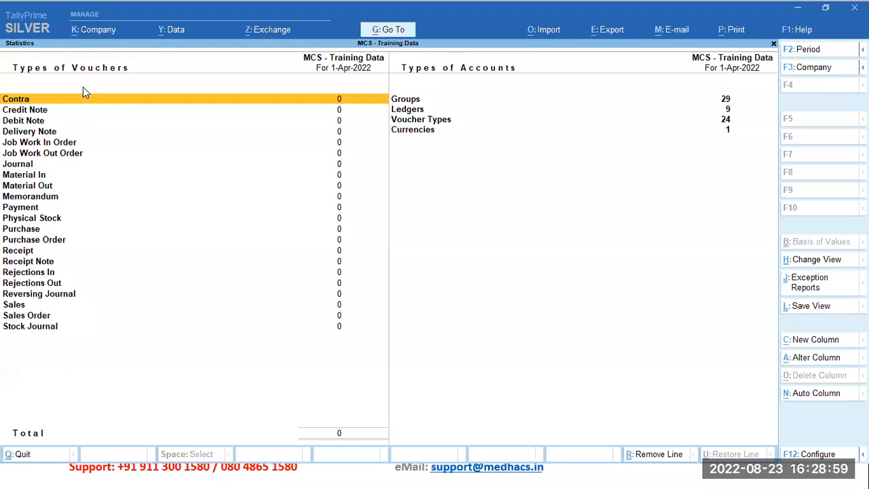
Step: Open the list of ledgers from the Statistics report and review the asset ledgers down to the one under Sundry Debtors
{"action": "key", "text": "Right"}
{"action": "key", "text": "Down"}
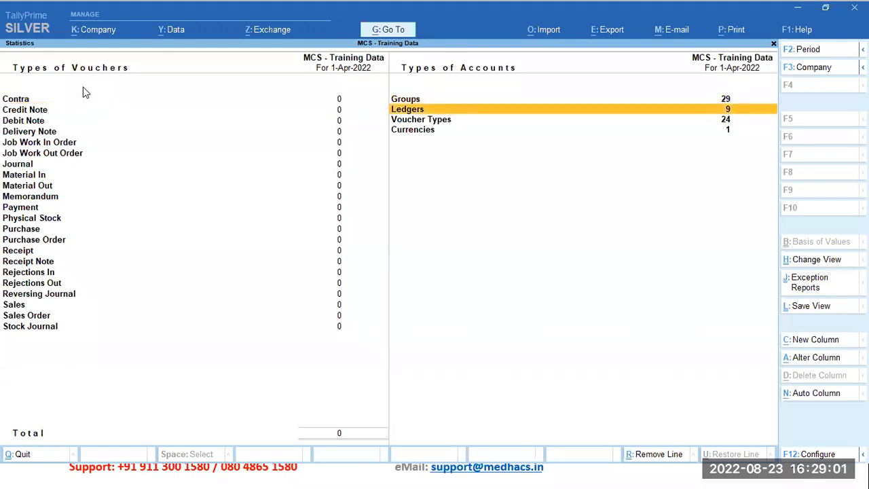
{"action": "key", "text": "Return"}
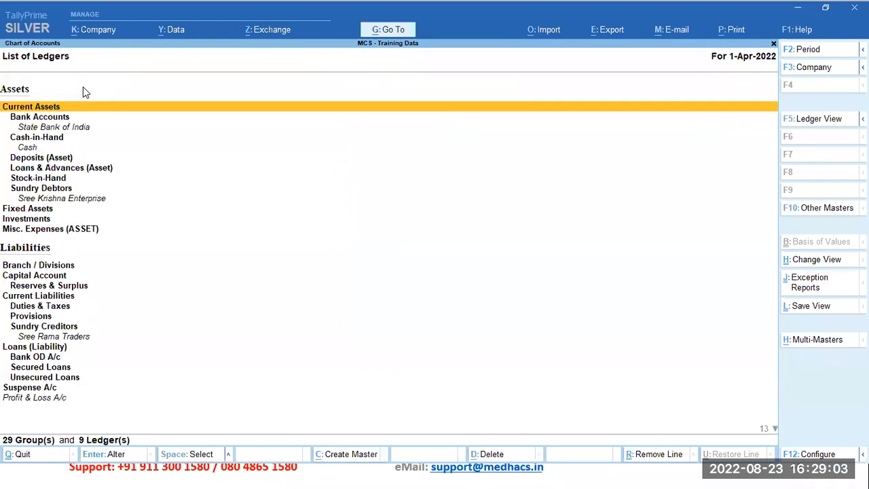
{"action": "key", "text": "Down"}
{"action": "key", "text": "Down"}
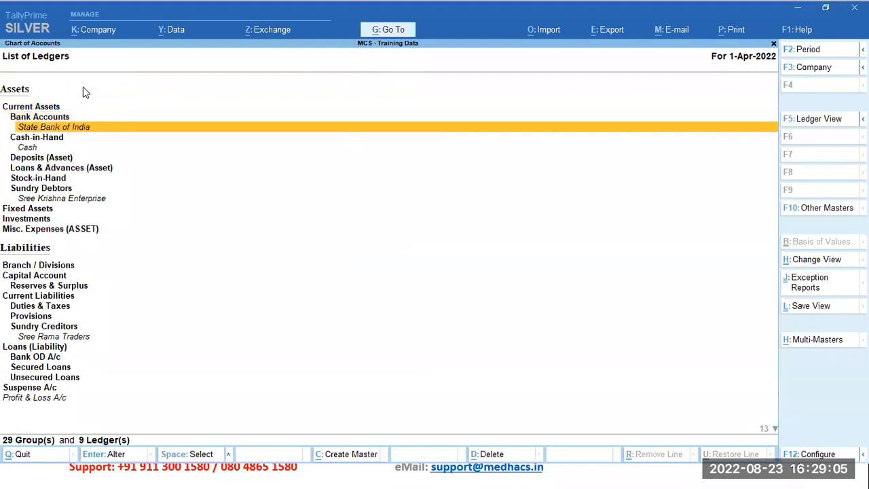
{"action": "key", "text": "Down"}
{"action": "key", "text": "Down"}
{"action": "key", "text": "Down"}
{"action": "key", "text": "Down"}
{"action": "key", "text": "Down"}
{"action": "key", "text": "Down"}
{"action": "key", "text": "Down"}
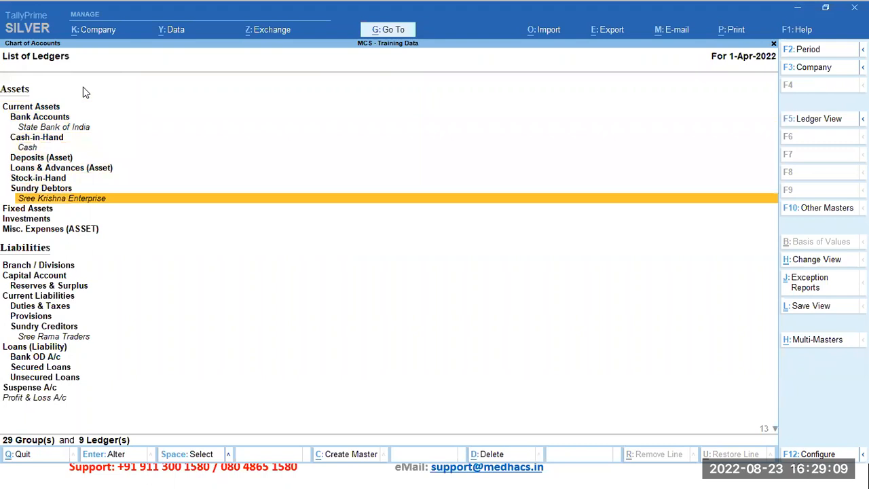
Step: Review the ledgers under Liabilities, including Sundry Creditors, and continue down to Sales Account at the end of the list
{"action": "key", "text": "Down"}
{"action": "key", "text": "Down"}
{"action": "key", "text": "Down"}
{"action": "key", "text": "Down"}
{"action": "key", "text": "Down"}
{"action": "key", "text": "Down"}
{"action": "key", "text": "Down"}
{"action": "key", "text": "Down"}
{"action": "key", "text": "Down"}
{"action": "key", "text": "Down"}
{"action": "key", "text": "Down"}
{"action": "key", "text": "Up"}
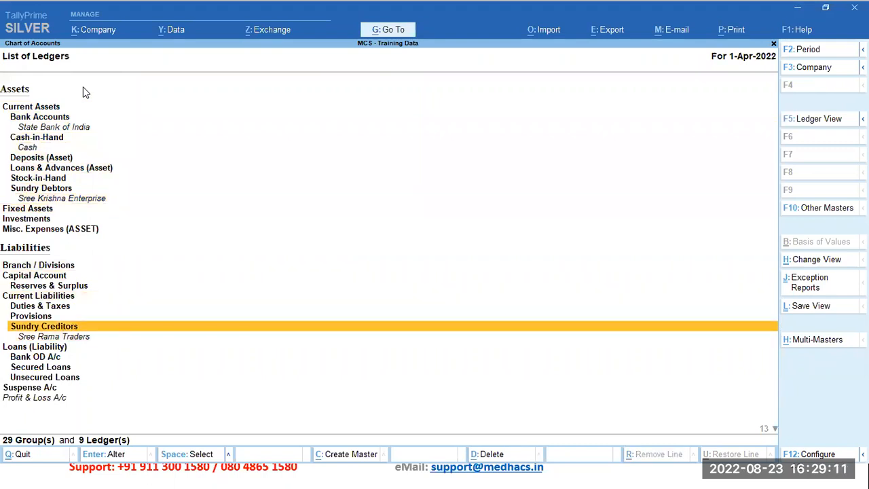
{"action": "key", "text": "Down"}
{"action": "key", "text": "Down"}
{"action": "key", "text": "Down"}
{"action": "key", "text": "Down"}
{"action": "key", "text": "Down"}
{"action": "key", "text": "Down"}
{"action": "key", "text": "Down"}
{"action": "key", "text": "Down"}
{"action": "key", "text": "Down"}
{"action": "key", "text": "Down"}
{"action": "key", "text": "Down"}
{"action": "key", "text": "Down"}
{"action": "key", "text": "Down"}
{"action": "key", "text": "Down"}
{"action": "key", "text": "Down"}
{"action": "key", "text": "Down"}
{"action": "key", "text": "Down"}
{"action": "key", "text": "Down"}
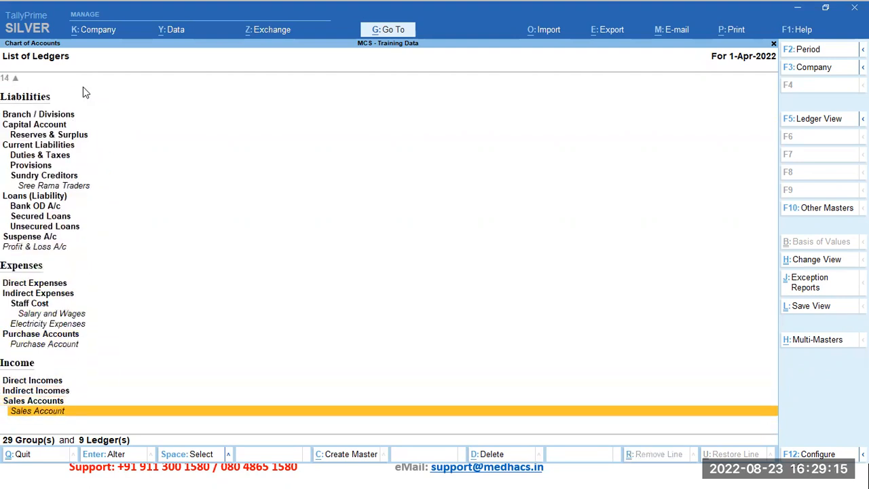
Step: Examine the expense ledgers under Staff Cost, Indirect Expenses and Purchase Accounts
{"action": "key", "text": "Up"}
{"action": "key", "text": "Up"}
{"action": "key", "text": "Up"}
{"action": "key", "text": "Up"}
{"action": "key", "text": "Up"}
{"action": "key", "text": "Up"}
{"action": "key", "text": "Up"}
{"action": "key", "text": "Up"}
{"action": "key", "text": "Up"}
{"action": "key", "text": "Down"}
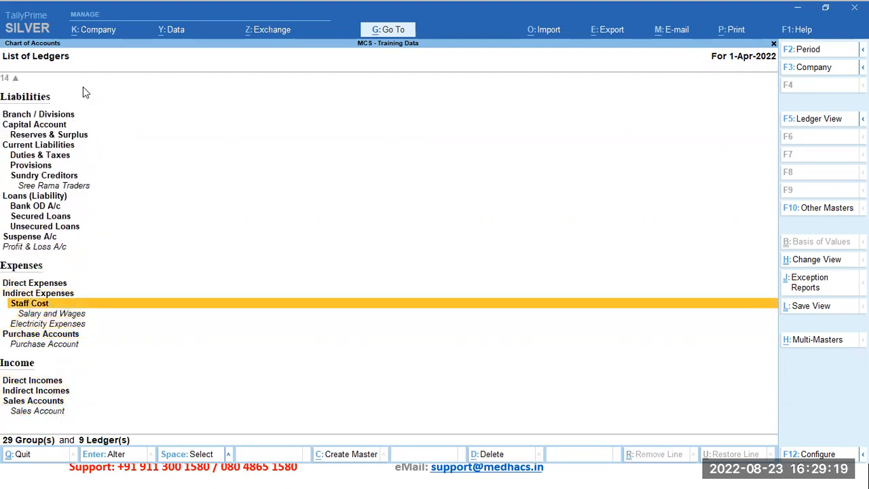
{"action": "key", "text": "Down"}
{"action": "key", "text": "Down"}
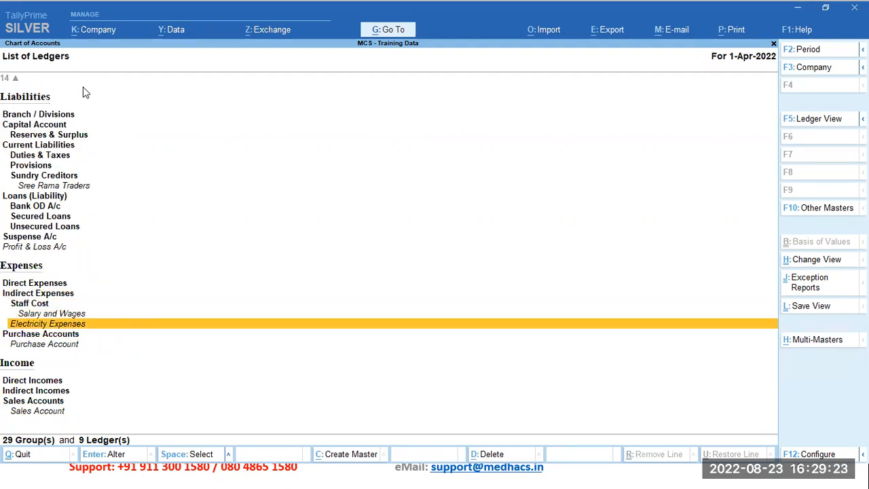
{"action": "key", "text": "Down"}
{"action": "key", "text": "Down"}
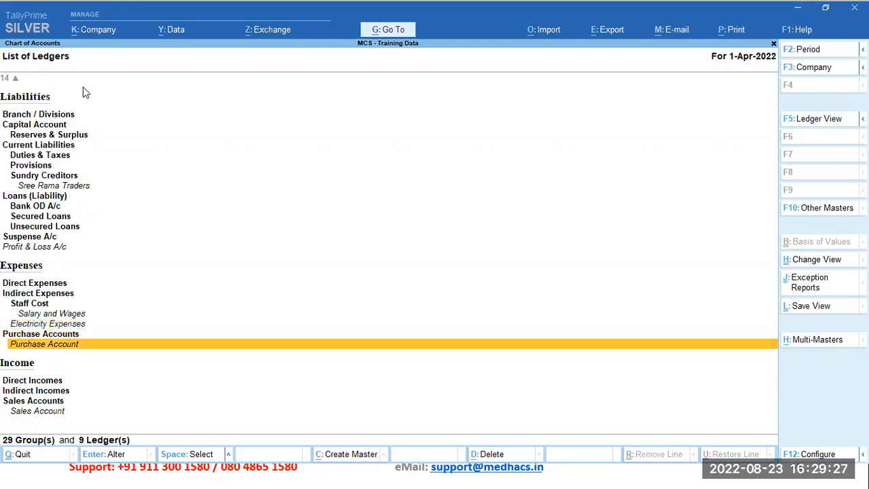
Step: Check the groups and ledgers under Income, then go back up to the Staff Cost group
{"action": "key", "text": "Down"}
{"action": "key", "text": "Down"}
{"action": "key", "text": "Down"}
{"action": "key", "text": "Down"}
{"action": "key", "text": "Up"}
{"action": "key", "text": "Down"}
{"action": "key", "text": "Up"}
Step: Leave the ledger list and the Statistics report, returning to the Gateway of Tally
{"action": "key", "text": "Up"}
{"action": "key", "text": "Up"}
{"action": "key", "text": "Up"}
{"action": "key", "text": "Up"}
{"action": "key", "text": "Up"}
{"action": "key", "text": "Up"}
{"action": "key", "text": "Up"}
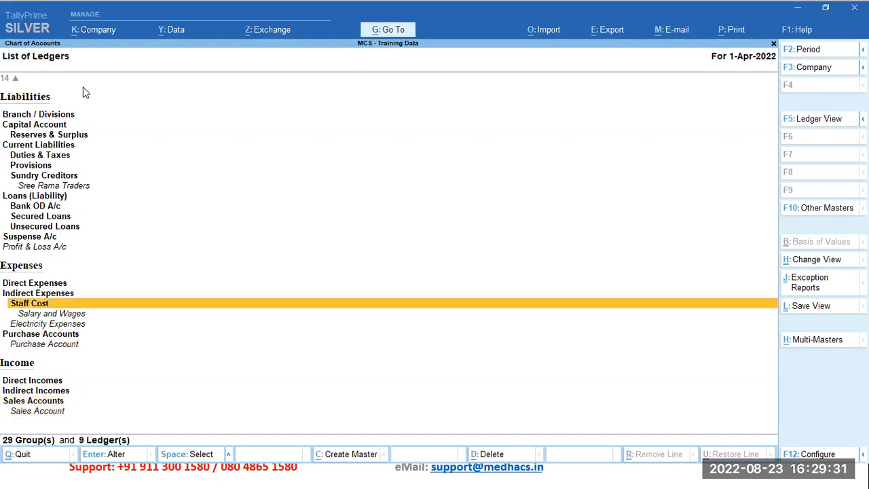
{"action": "key", "text": "Up"}
{"action": "key", "text": "Up"}
{"action": "key", "text": "Up"}
{"action": "key", "text": "Up"}
{"action": "key", "text": "Up"}
{"action": "key", "text": "Up"}
{"action": "key", "text": "Up"}
{"action": "key", "text": "Up"}
{"action": "key", "text": "Up"}
{"action": "key", "text": "Up"}
{"action": "key", "text": "Up"}
{"action": "key", "text": "Up"}
{"action": "key", "text": "Up"}
{"action": "key", "text": "Up"}
{"action": "key", "text": "Up"}
{"action": "key", "text": "Up"}
{"action": "key", "text": "Up"}
{"action": "key", "text": "Up"}
{"action": "key", "text": "Up"}
{"action": "key", "text": "Up"}
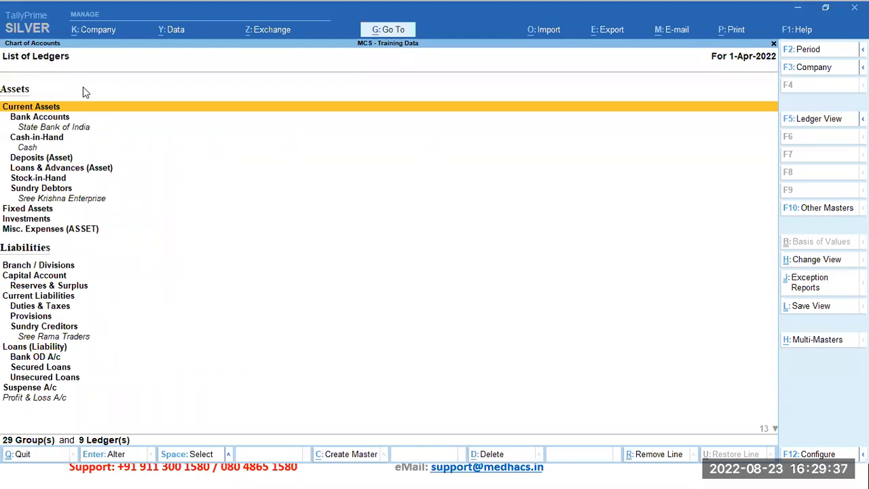
{"action": "key", "text": "Escape"}
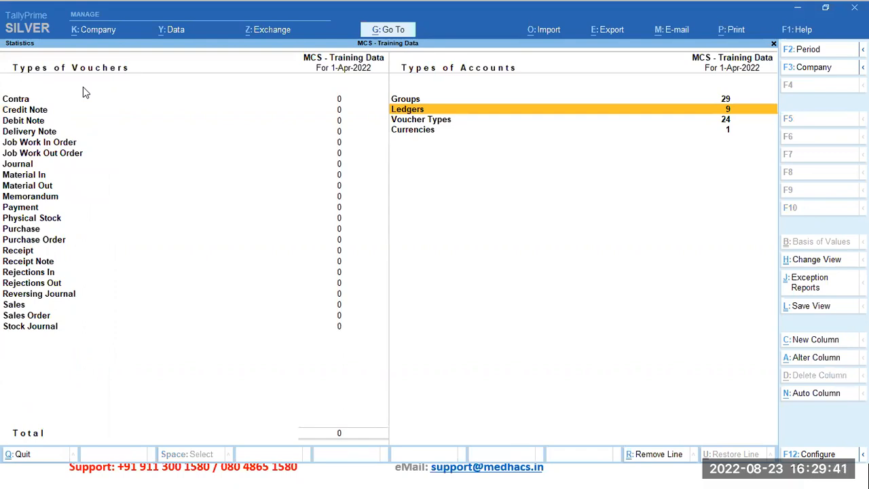
{"action": "key", "text": "Escape"}
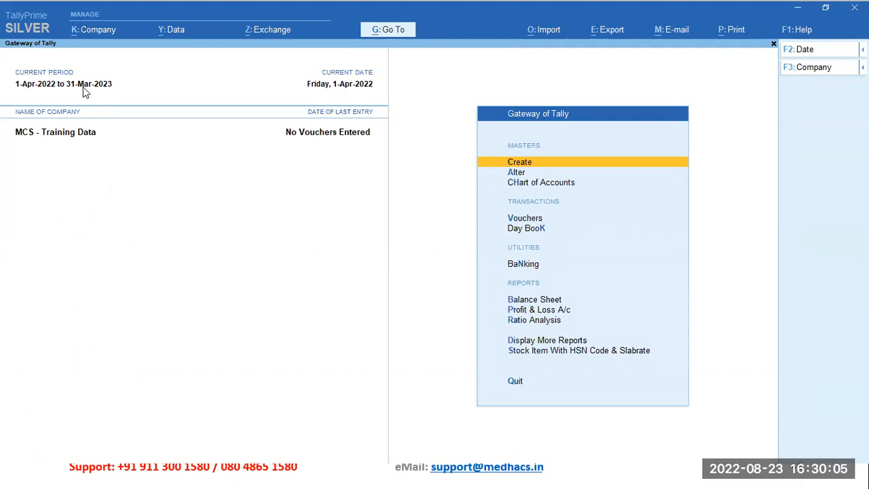
Step: Switch to the Accounting Masters presentation and advance to the slide on opening balance in ledgers
{"action": "key", "text": "alt+Tab"}
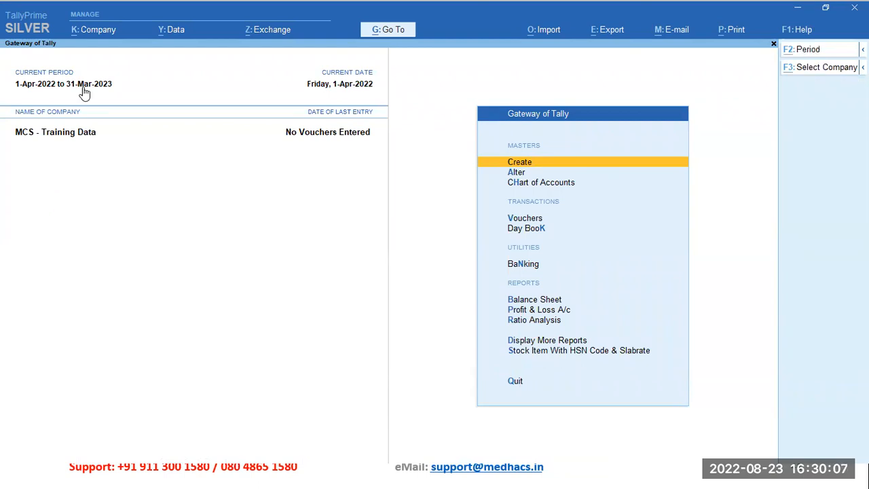
{"action": "key", "text": "alt+Tab"}
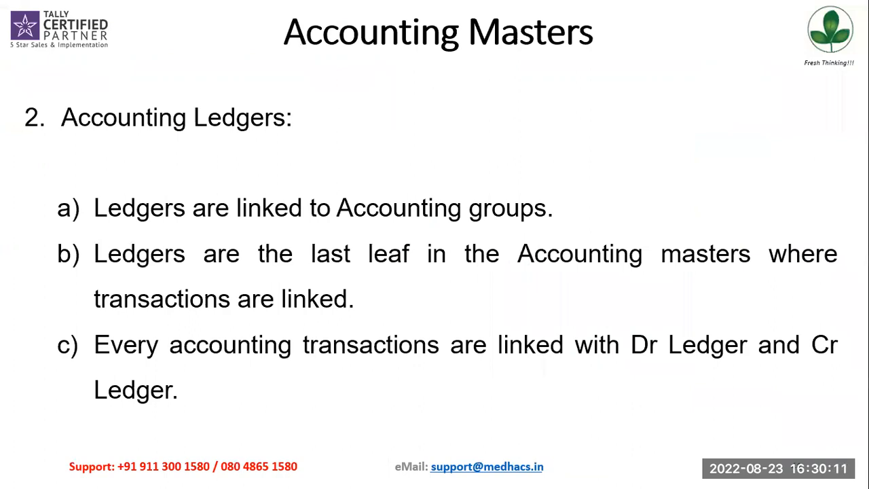
{"action": "key", "text": "Right"}
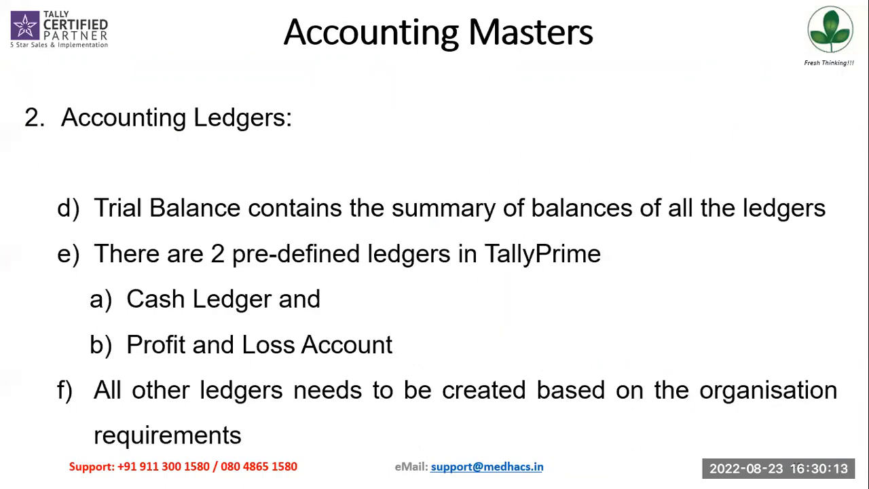
{"action": "key", "text": "Right"}
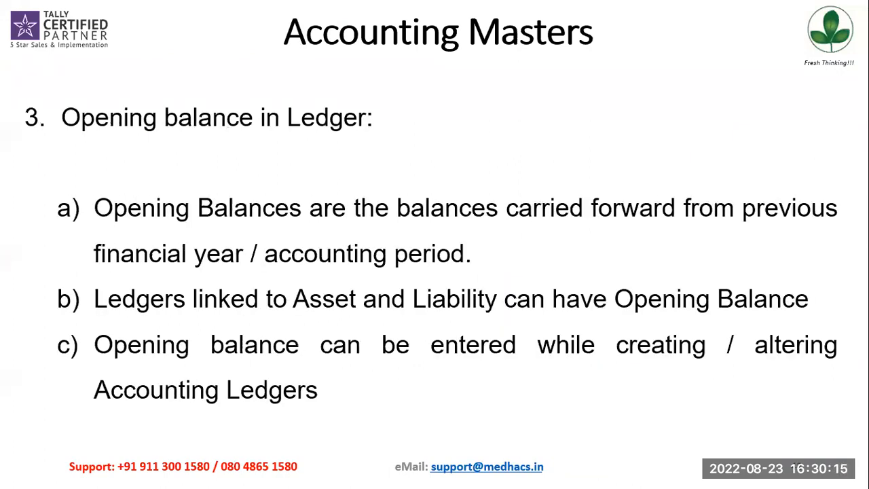
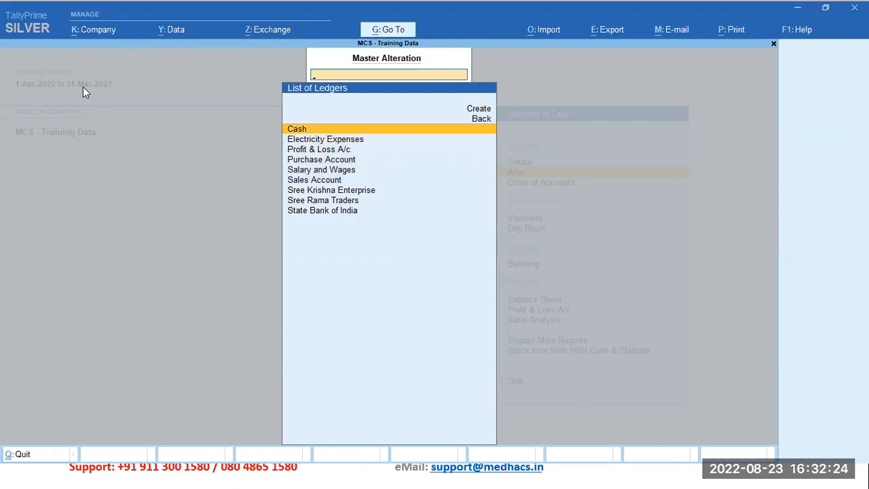
Step: Look through the existing ledgers in the ledger alteration list, then return to the Gateway of Tally
{"action": "key", "text": "Down"}
{"action": "key", "text": "Down"}
{"action": "key", "text": "Down"}
{"action": "key", "text": "Down"}
{"action": "key", "text": "Down"}
{"action": "key", "text": "Down"}
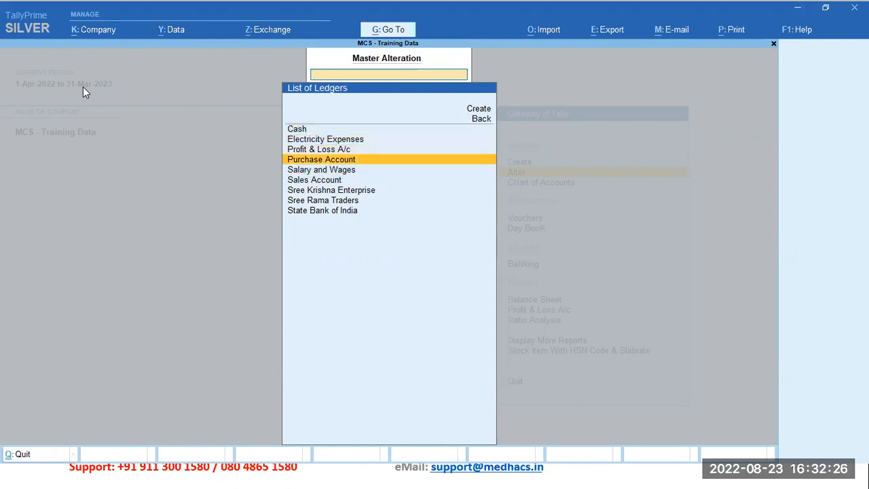
{"action": "key", "text": "Down"}
{"action": "key", "text": "Down"}
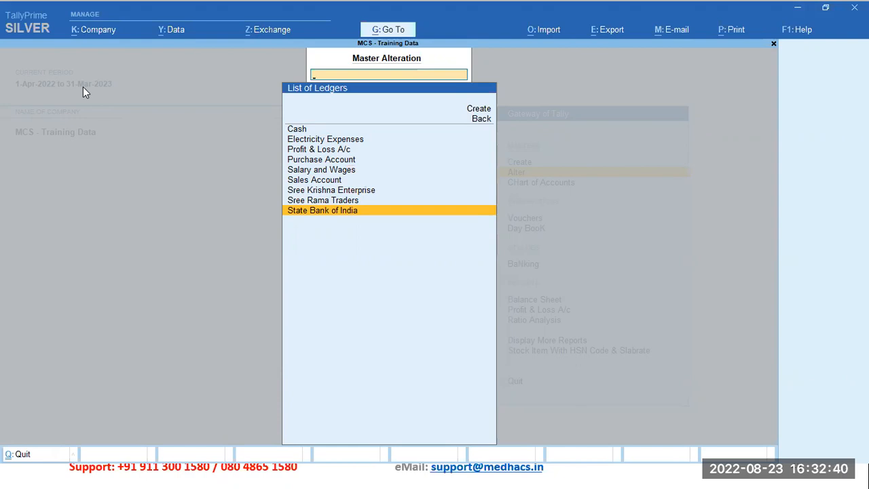
{"action": "key", "text": "BackSpace"}
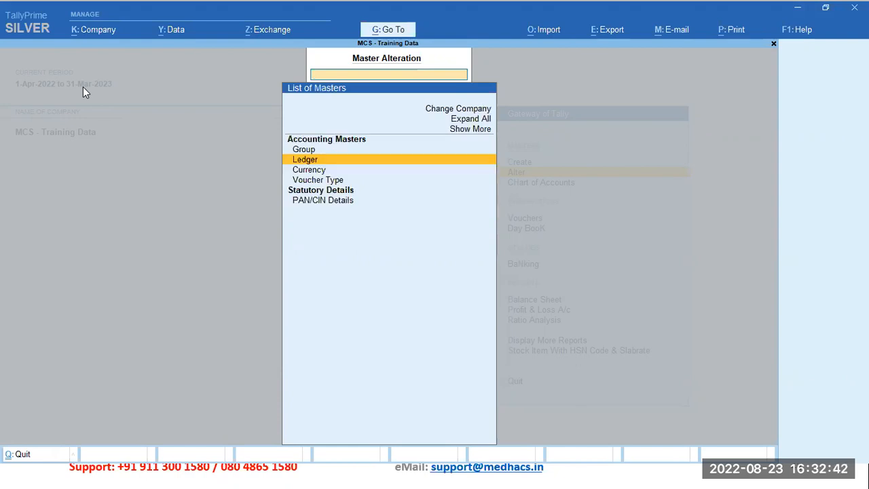
{"action": "key", "text": "Escape"}
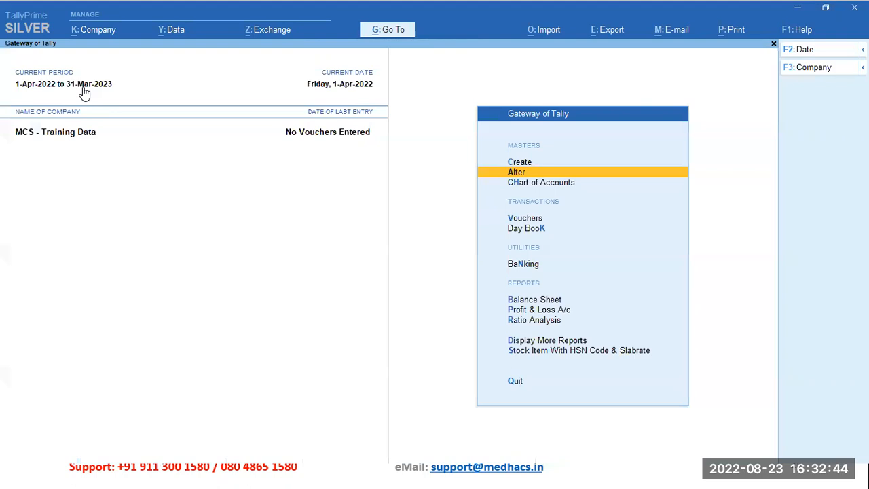
Step: Start creating a new ledger and name it John Traders
{"action": "key", "text": "c"}
{"action": "key", "text": "Down"}
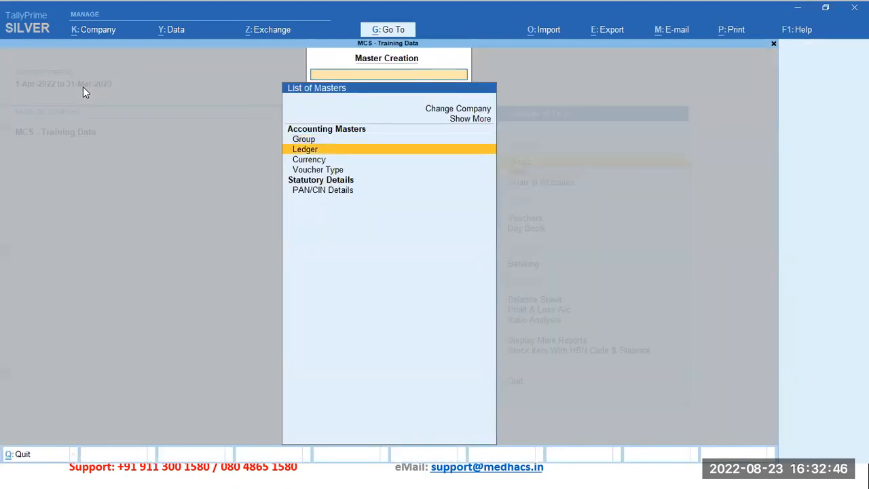
{"action": "key", "text": "Return"}
{"action": "type", "text": "Jhon Traders"}
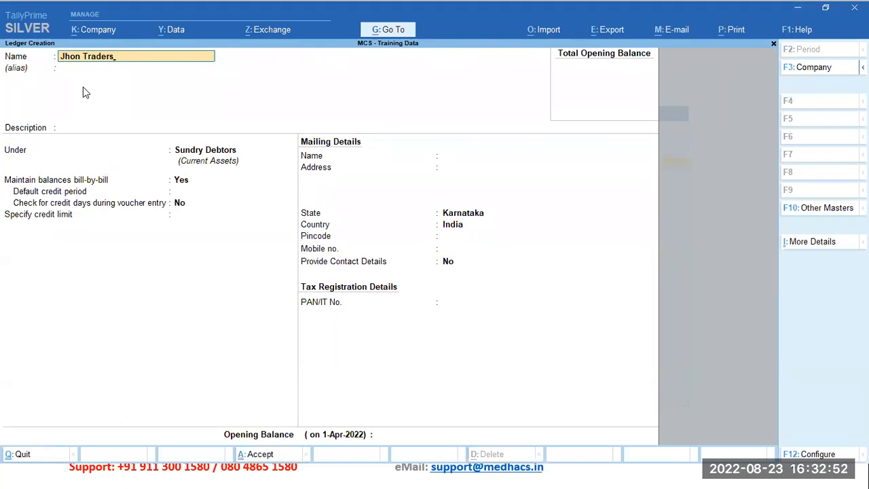
{"action": "key", "text": "Return"}
{"action": "key", "text": "BackSpace"}
{"action": "type", "text": "John Traders"}
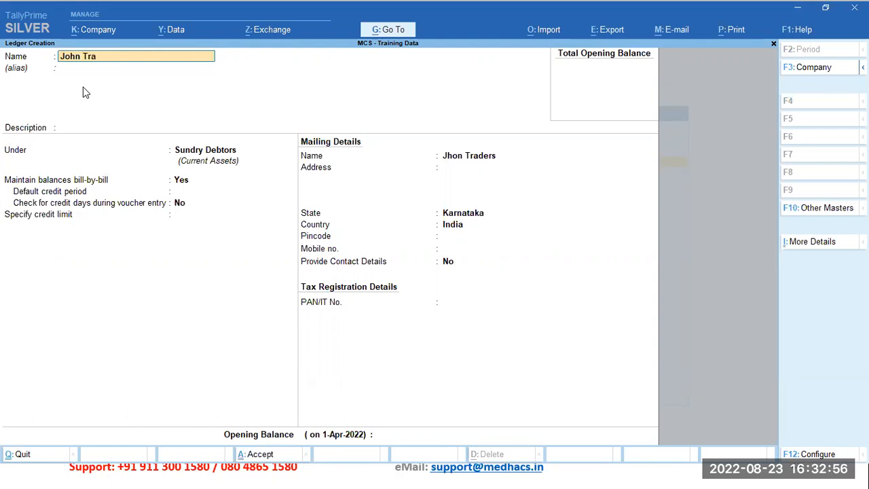
{"action": "key", "text": "Return"}
{"action": "key", "text": "Return"}
Step: Place the John Traders ledger under Sundry Creditors, keeping the default bill-by-bill, mailing and tax details
{"action": "key", "text": "BackSpace"}
{"action": "type", "text": "Sund"}
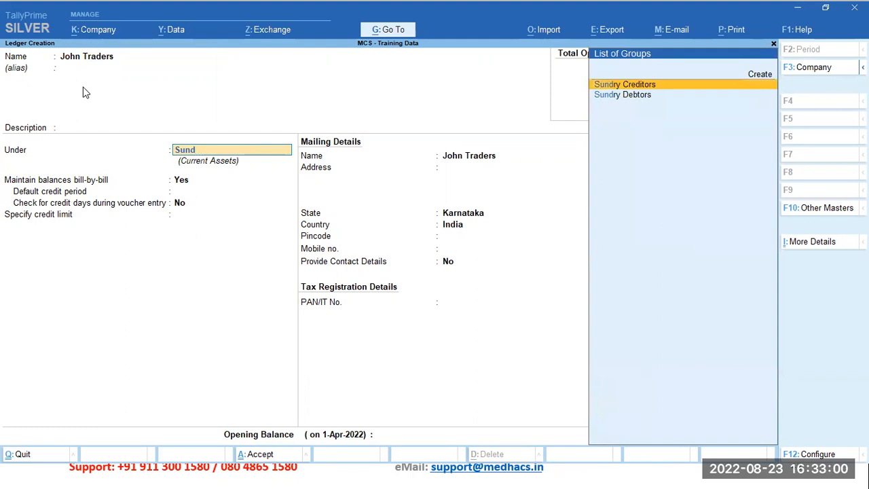
{"action": "key", "text": "Return"}
{"action": "key", "text": "Return"}
{"action": "key", "text": "Return"}
{"action": "key", "text": "Return"}
{"action": "key", "text": "Return"}
{"action": "key", "text": "Return"}
{"action": "key", "text": "Return"}
{"action": "key", "text": "Return"}
{"action": "key", "text": "Return"}
{"action": "key", "text": "Return"}
{"action": "key", "text": "Return"}
{"action": "key", "text": "Return"}
{"action": "key", "text": "Return"}
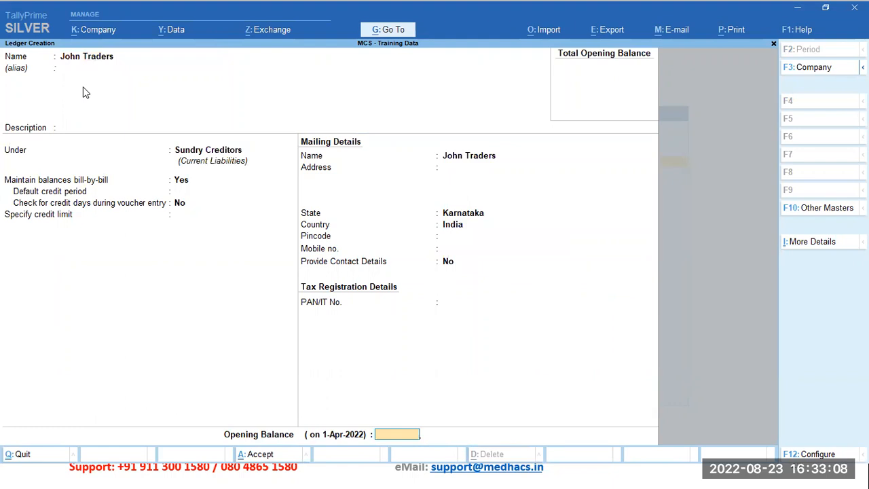
Step: Enter an opening balance of 25,000 Cr for John Traders without a bill-wise breakup and save the ledger
{"action": "type", "text": "25000"}
{"action": "key", "text": "Return"}
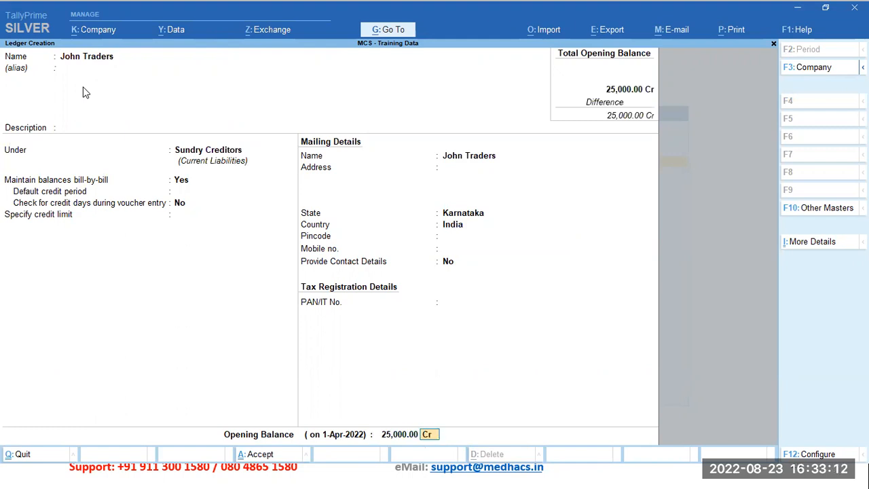
{"action": "key", "text": "Return"}
{"action": "key", "text": "Return"}
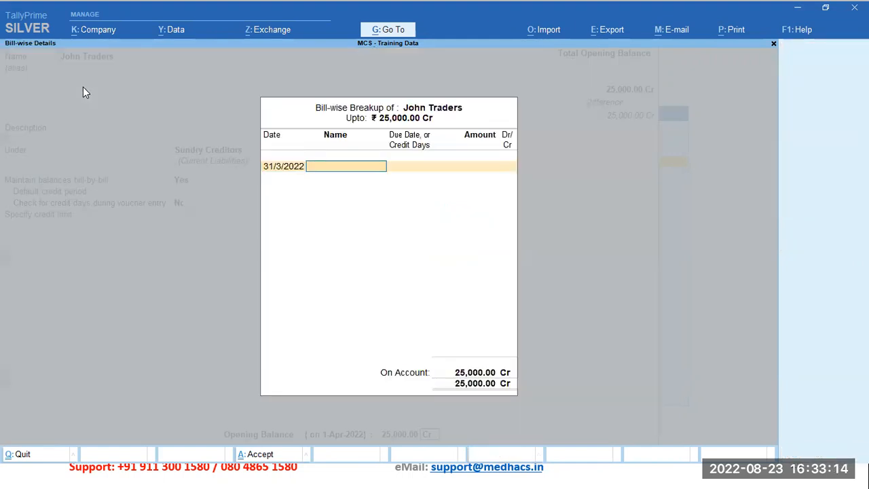
{"action": "key", "text": "Return"}
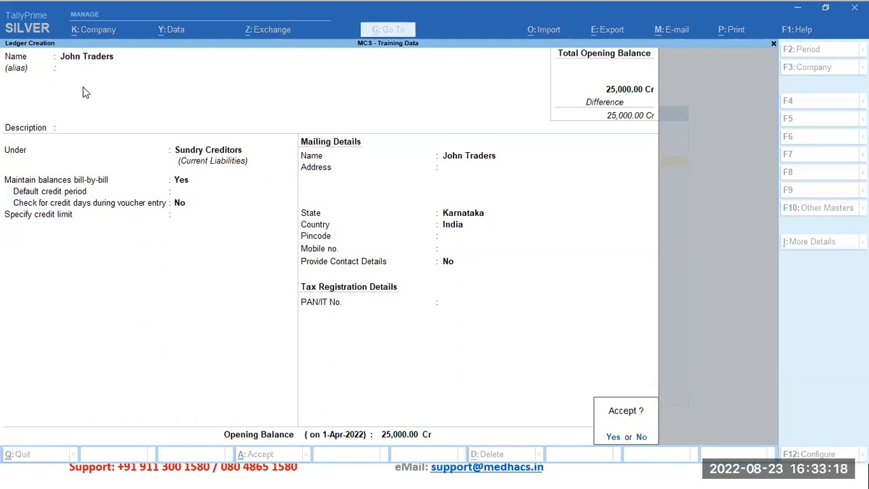
{"action": "key", "text": "Return"}
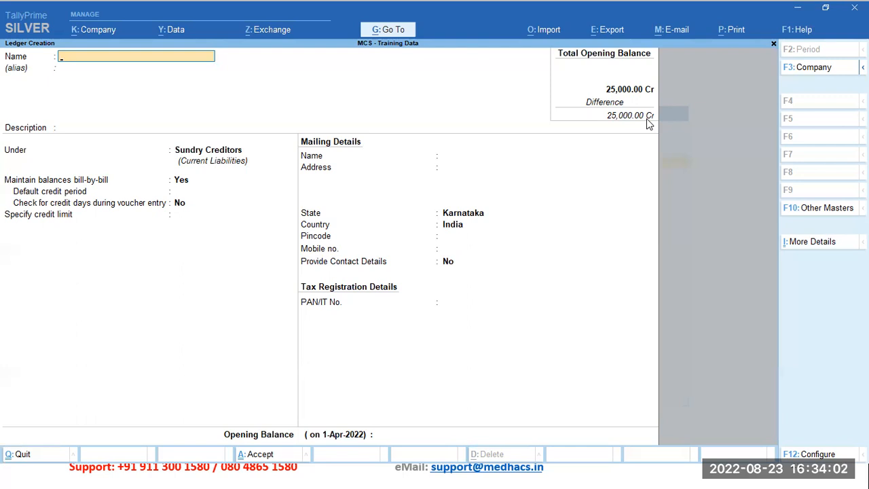
Step: Name the next new ledger Taj Traders and place it under Sundry Debtors
{"action": "type", "text": "Taj Traders"}
{"action": "key", "text": "Return"}
{"action": "key", "text": "Return"}
{"action": "key", "text": "Return"}
{"action": "type", "text": "Sun"}
{"action": "key", "text": "Down"}
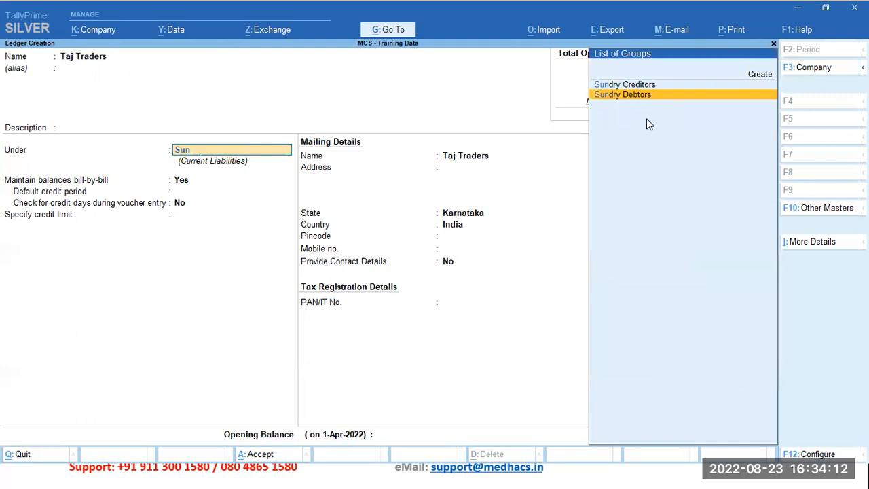
{"action": "key", "text": "Return"}
{"action": "key", "text": "Return"}
{"action": "key", "text": "Return"}
{"action": "key", "text": "Return"}
{"action": "key", "text": "Return"}
{"action": "key", "text": "Return"}
{"action": "key", "text": "Return"}
{"action": "key", "text": "Return"}
{"action": "key", "text": "Return"}
{"action": "key", "text": "Return"}
{"action": "key", "text": "Return"}
{"action": "key", "text": "Return"}
Step: Enter an opening balance of 35,000 Dr for Taj Traders, save the ledger and return to the Gateway of Tally
{"action": "type", "text": "35000"}
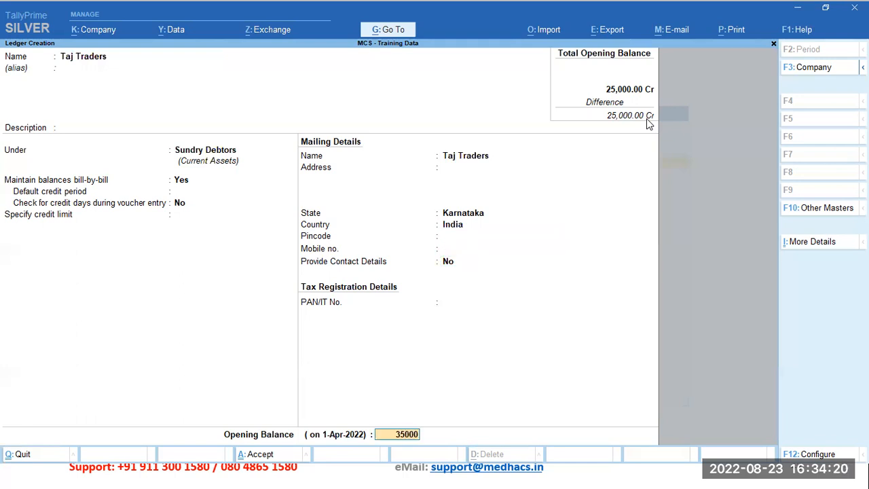
{"action": "key", "text": "Return"}
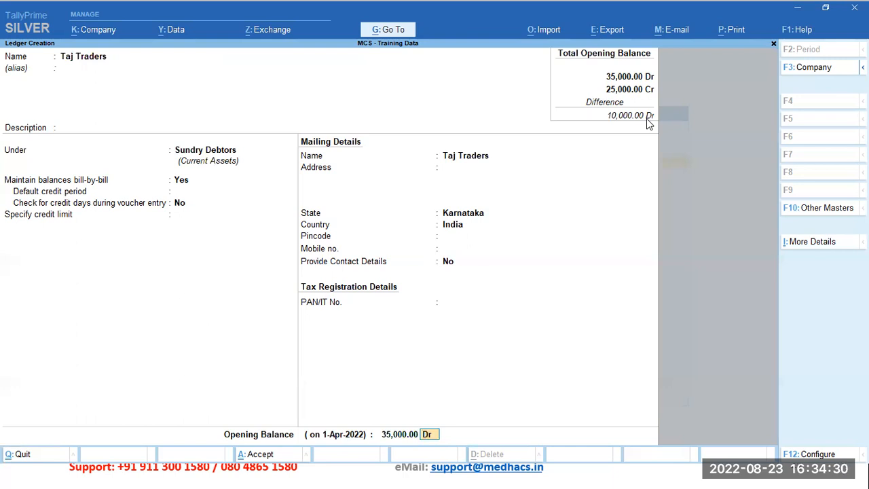
{"action": "key", "text": "Return"}
{"action": "key", "text": "Return"}
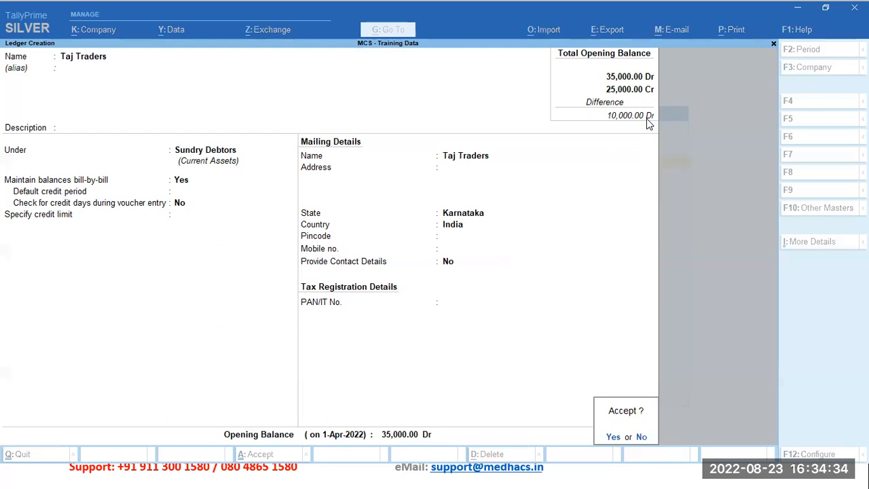
{"action": "key", "text": "Return"}
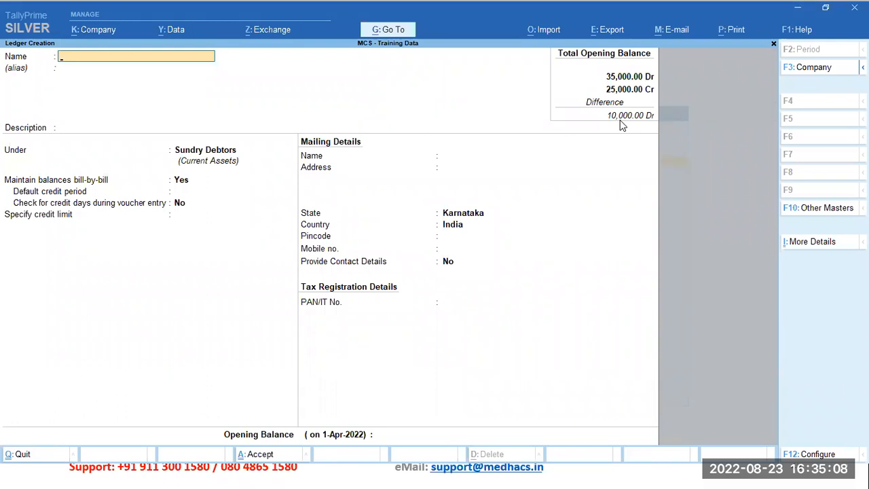
{"action": "key", "text": "Escape"}
{"action": "key", "text": "Escape"}
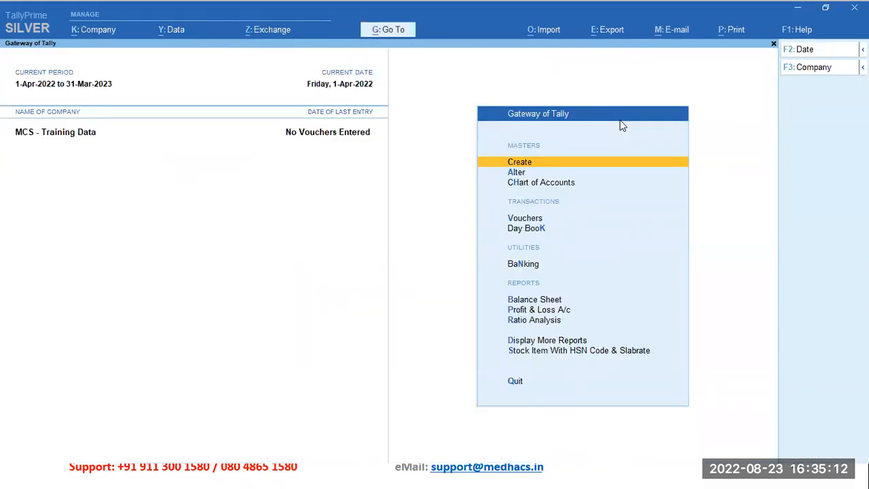
Step: Open the existing Sree Rama Traders ledger for alteration
{"action": "key", "text": "Down"}
{"action": "key", "text": "Return"}
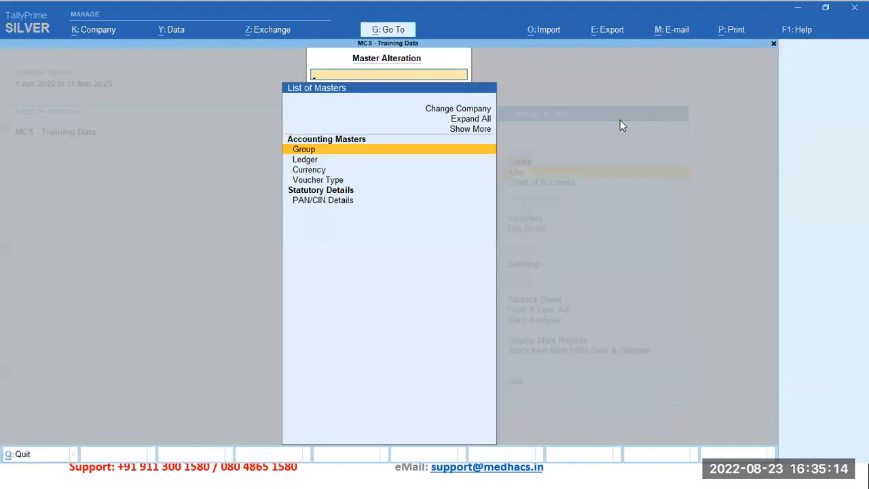
{"action": "key", "text": "Down"}
{"action": "key", "text": "Return"}
{"action": "key", "text": "Down"}
{"action": "key", "text": "Down"}
{"action": "key", "text": "Down"}
{"action": "key", "text": "Down"}
{"action": "key", "text": "Down"}
{"action": "key", "text": "Down"}
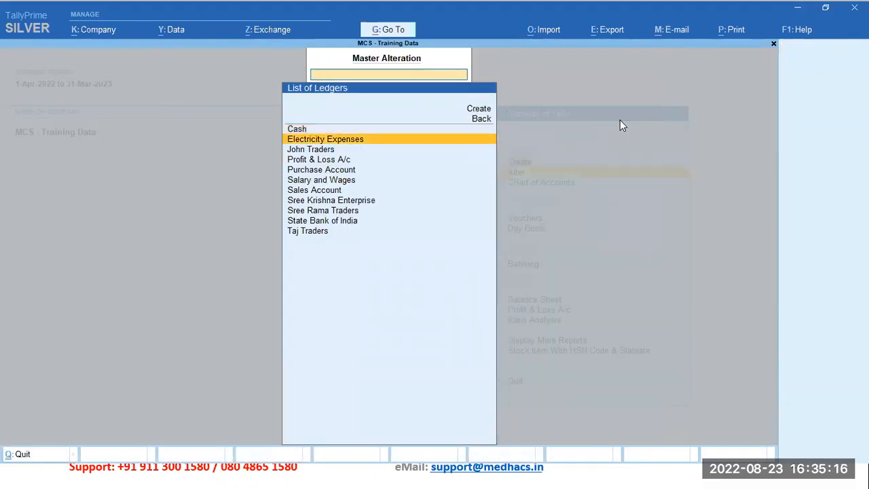
{"action": "key", "text": "Down"}
{"action": "key", "text": "Down"}
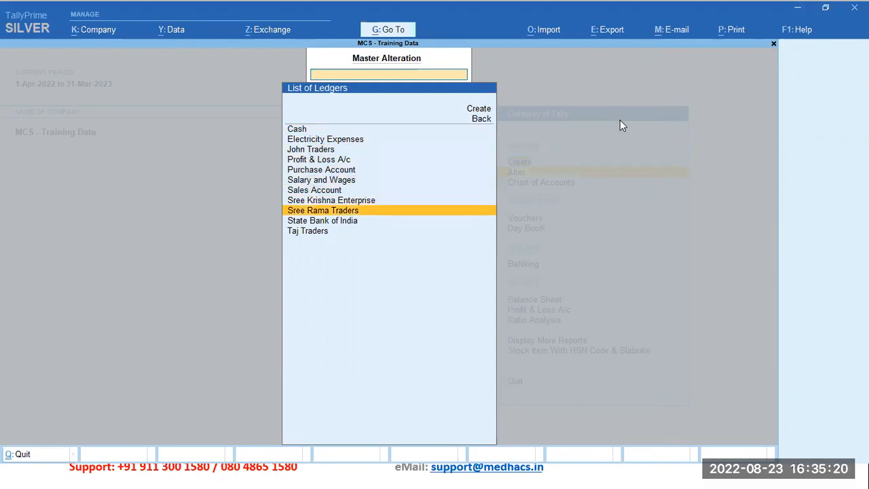
{"action": "key", "text": "Return"}
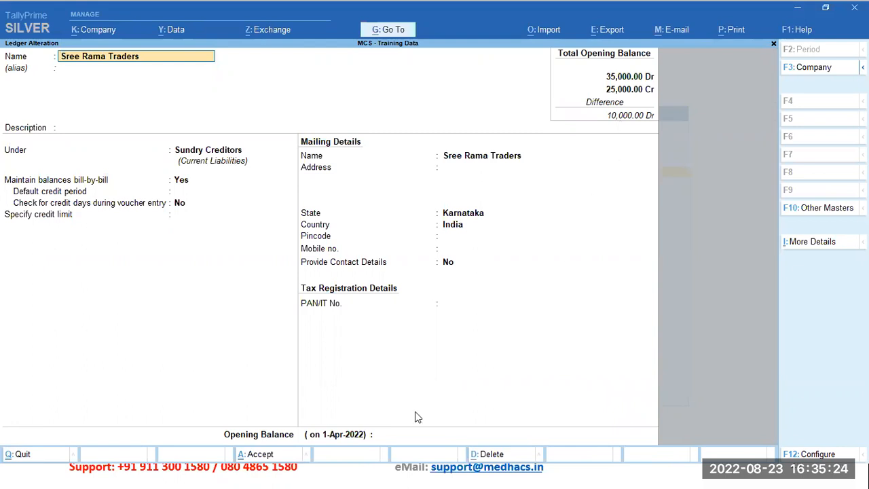
Step: Set the Sree Rama Traders opening balance to 12,000 Cr without a bill-wise breakup and save the ledger
{"action": "left_click", "coordinate": [397, 434]}
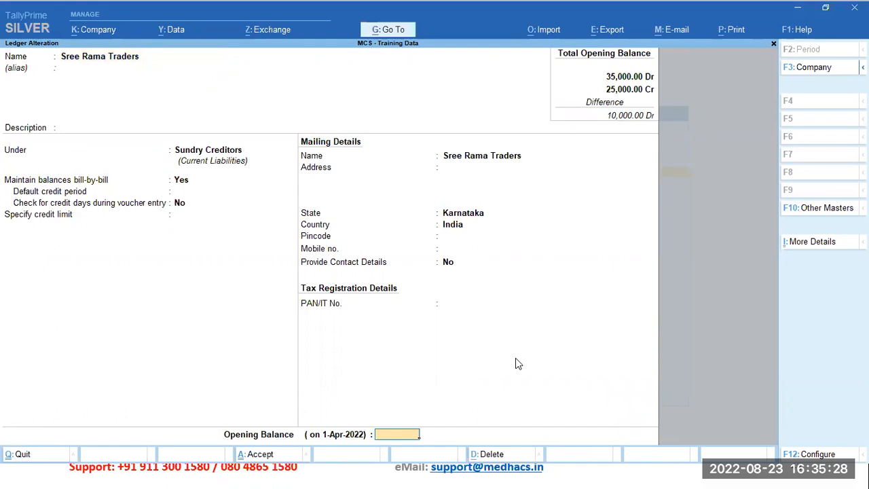
{"action": "type", "text": "12000"}
{"action": "key", "text": "Return"}
{"action": "key", "text": "Return"}
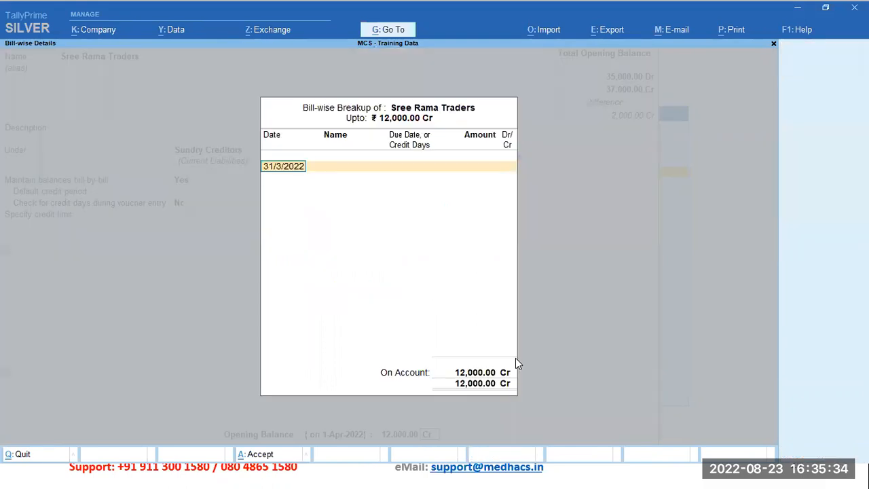
{"action": "key", "text": "Return"}
{"action": "key", "text": "Return"}
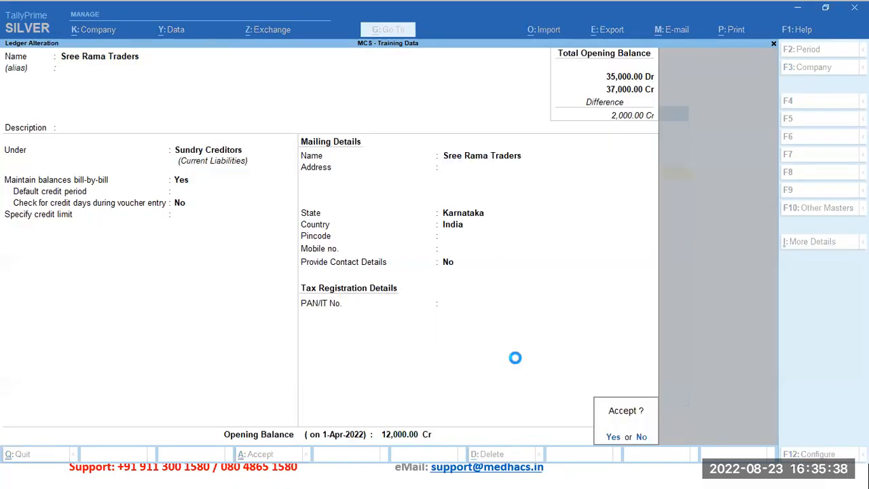
{"action": "key", "text": "Return"}
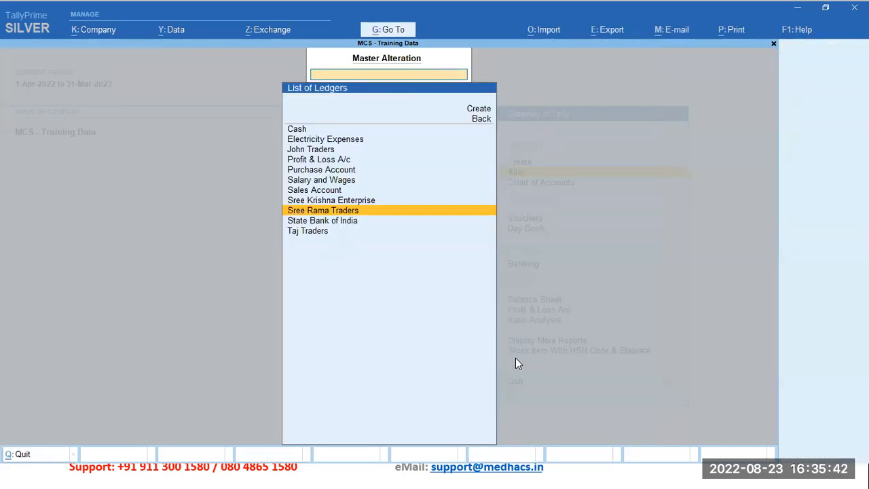
Step: Set the Sree Krishna Enterprise ledger's opening balance to 2,000 Dr, save it and return to the Gateway of Tally
{"action": "key", "text": "Return"}
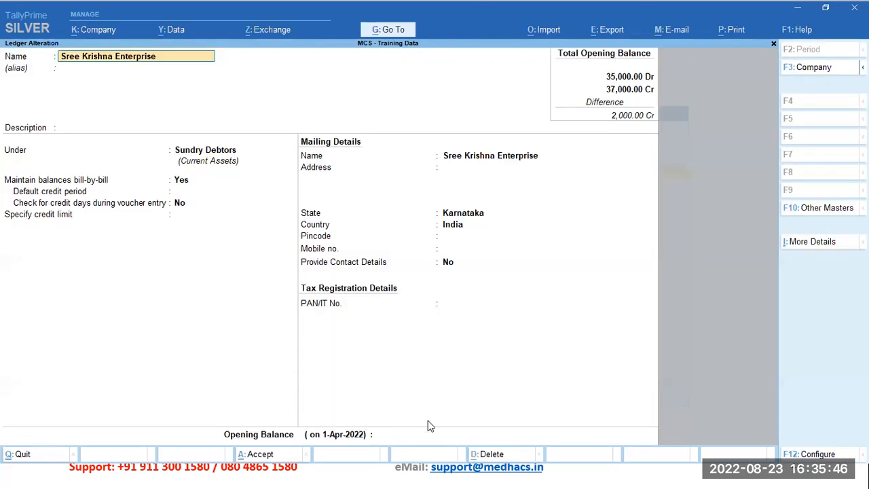
{"action": "left_click", "coordinate": [408, 437]}
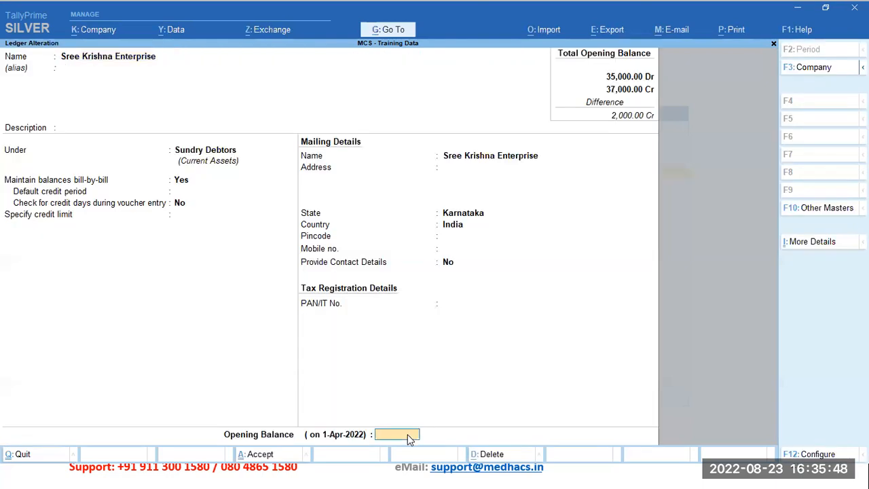
{"action": "type", "text": "2000"}
{"action": "key", "text": "Return"}
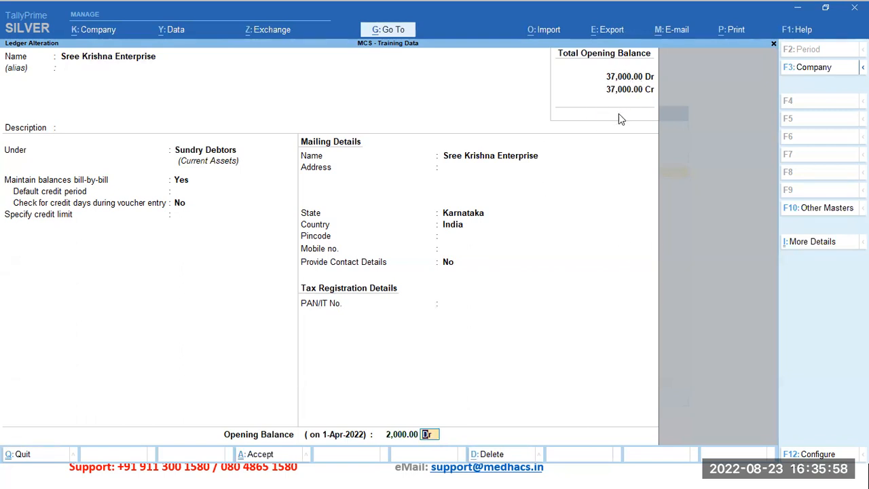
{"action": "key", "text": "Return"}
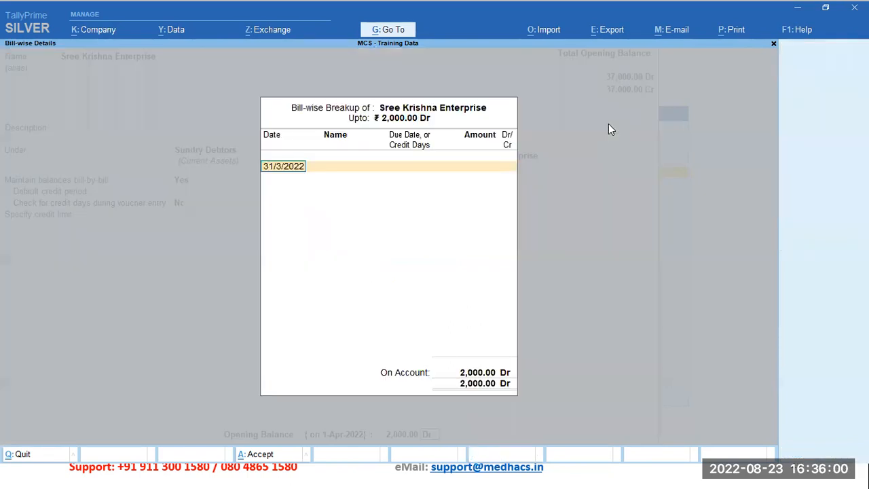
{"action": "key", "text": "Return"}
{"action": "key", "text": "Return"}
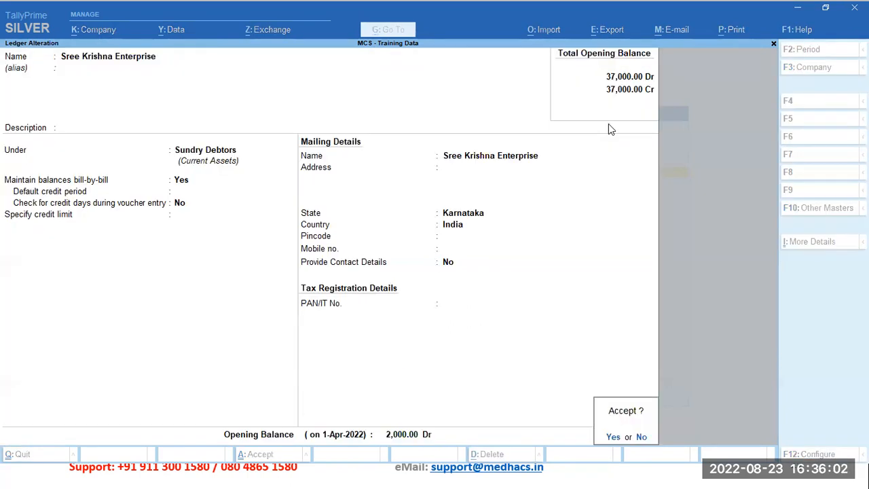
{"action": "key", "text": "Return"}
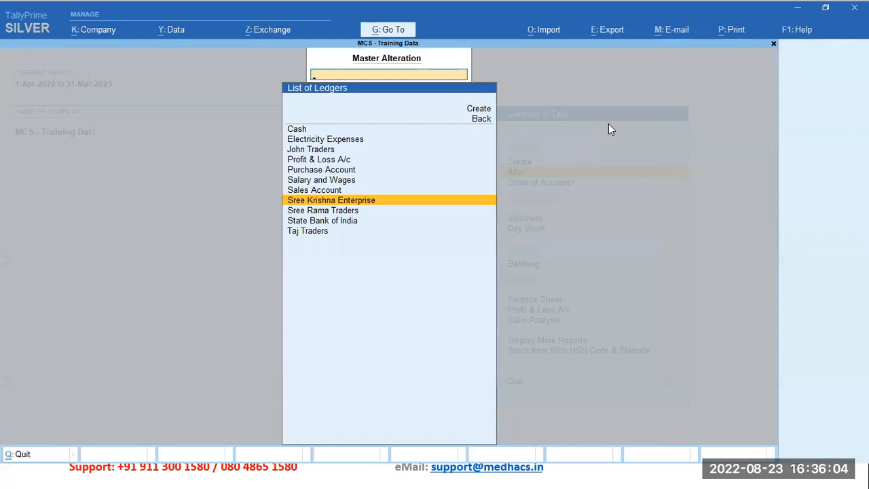
{"action": "key", "text": "Escape"}
{"action": "key", "text": "Escape"}
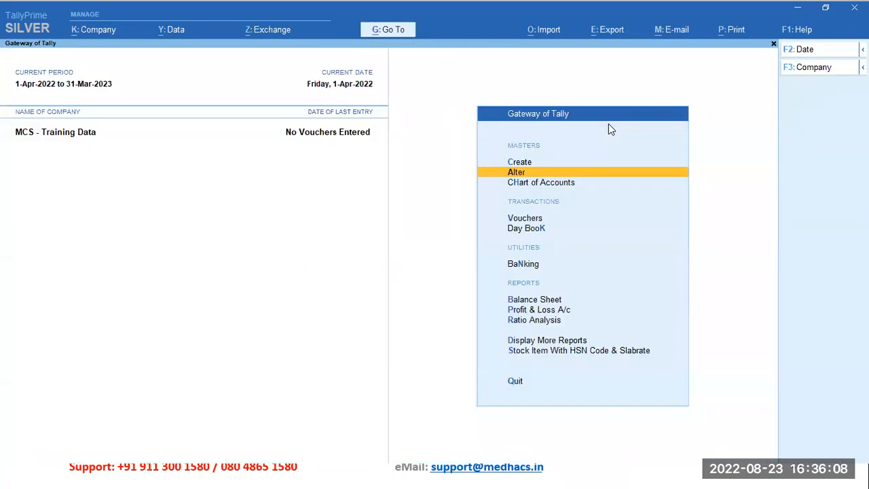
{"action": "key", "text": "alt"}
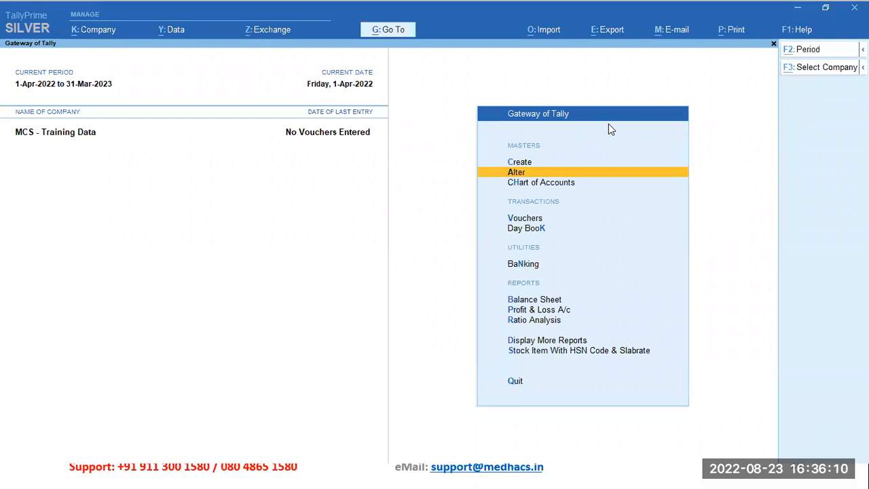
Step: Open the Trial Balance from the list of common reports
{"action": "key", "text": "alt+g"}
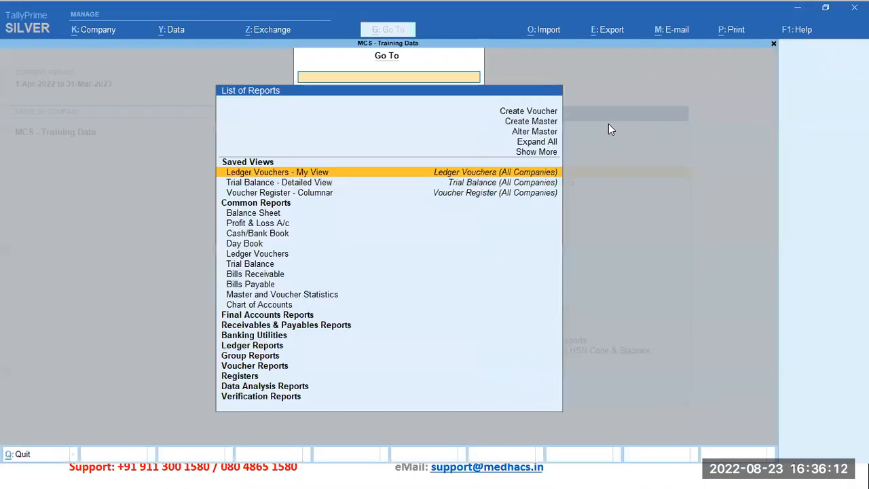
{"action": "key", "text": "Down"}
{"action": "key", "text": "Down"}
{"action": "key", "text": "Down"}
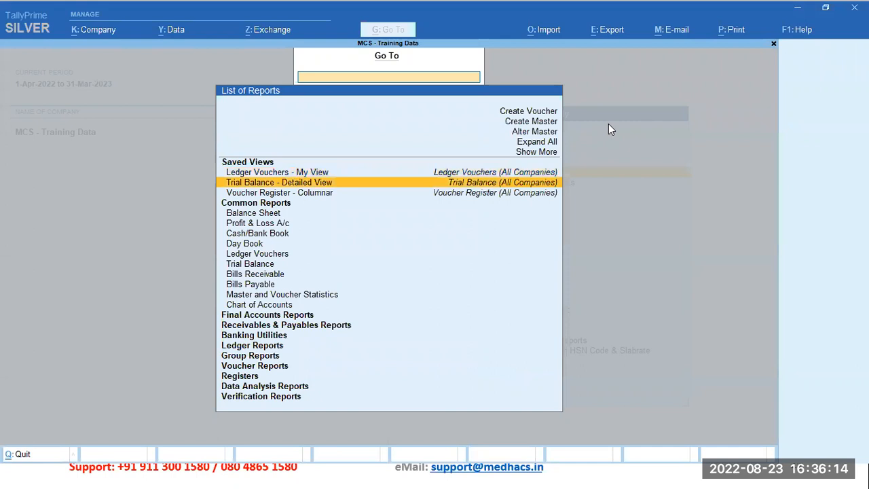
{"action": "key", "text": "Down"}
{"action": "key", "text": "Down"}
{"action": "key", "text": "Down"}
{"action": "key", "text": "Down"}
{"action": "key", "text": "Down"}
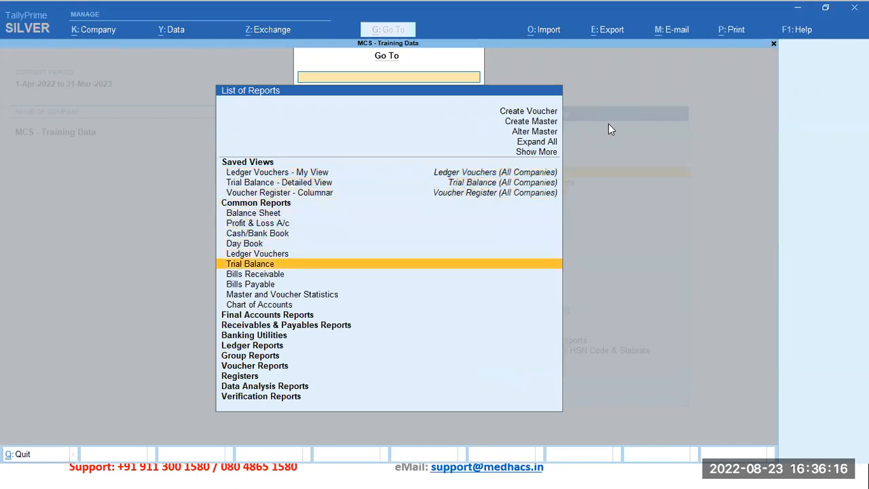
{"action": "key", "text": "Return"}
{"action": "key", "text": "Down"}
{"action": "key", "text": "Up"}
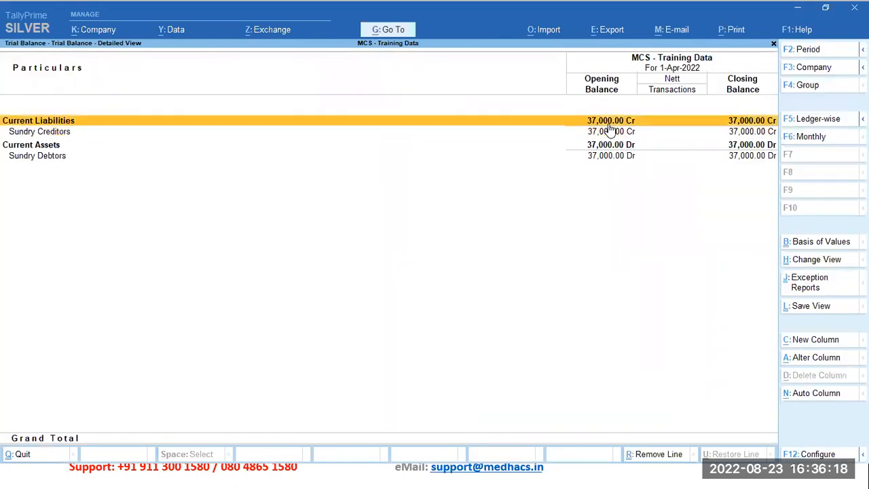
Step: Expand the Sundry Creditors group in the Trial Balance and go through the ledger balances under it
{"action": "key", "text": "Down"}
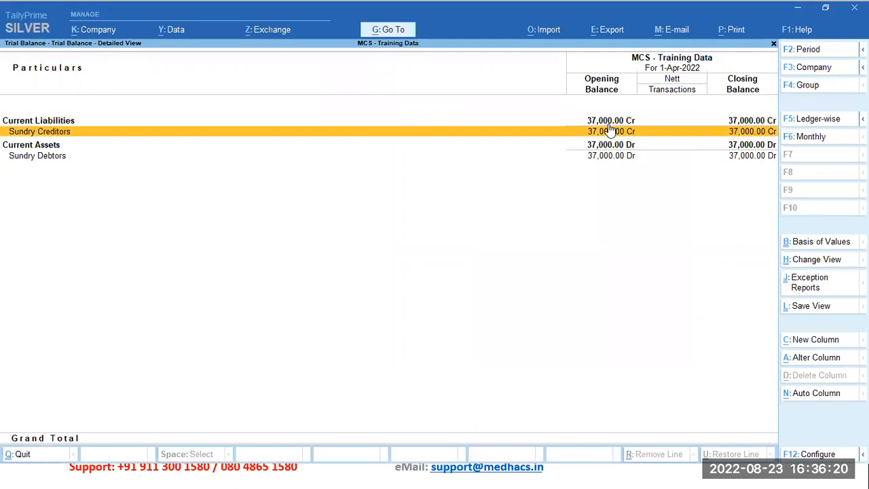
{"action": "key", "text": "shift+Return"}
{"action": "key", "text": "Down"}
{"action": "key", "text": "Down"}
{"action": "key", "text": "Up"}
{"action": "key", "text": "Down"}
{"action": "key", "text": "Up"}
Step: Expand the Sundry Debtors group in the Trial Balance to show its individual ledger balances
{"action": "key", "text": "Down"}
{"action": "key", "text": "Down"}
{"action": "key", "text": "Down"}
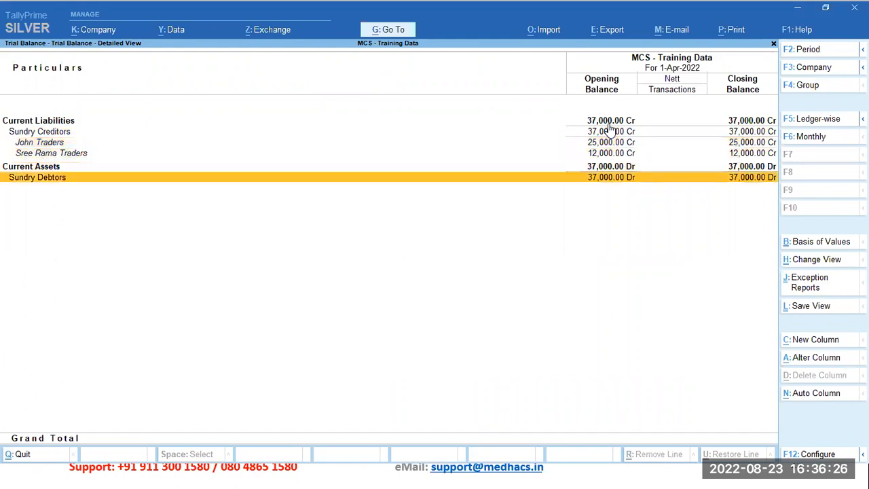
{"action": "key", "text": "shift+Return"}
{"action": "key", "text": "Down"}
{"action": "key", "text": "Down"}
{"action": "key", "text": "Up"}
Step: Compare the debtor and creditor opening balances line by line, and close the Trial Balance to return to the Gateway of Tally
{"action": "key", "text": "Down"}
{"action": "key", "text": "Up"}
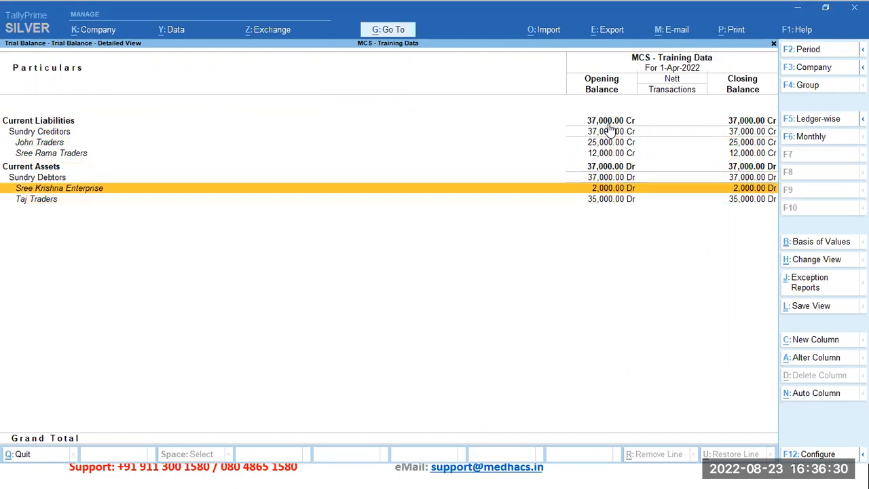
{"action": "key", "text": "Down"}
{"action": "key", "text": "Up"}
{"action": "key", "text": "Up"}
{"action": "key", "text": "Up"}
{"action": "key", "text": "Up"}
{"action": "key", "text": "Up"}
{"action": "key", "text": "Up"}
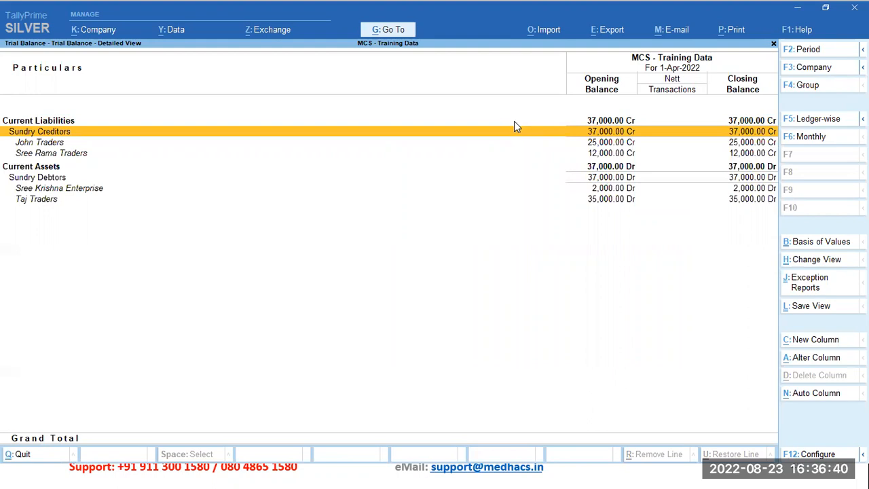
{"action": "key", "text": "Escape"}
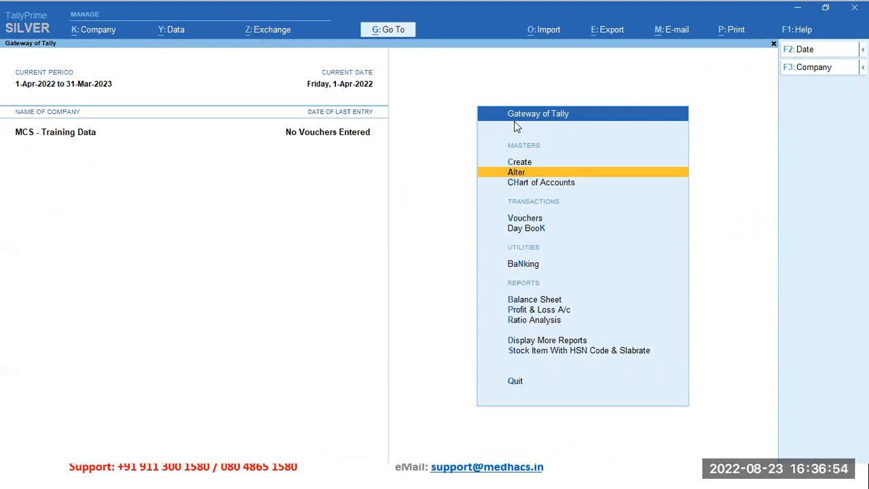
Step: Open the existing John Traders ledger for alteration
{"action": "key", "text": "Return"}
{"action": "key", "text": "Down"}
{"action": "key", "text": "Return"}
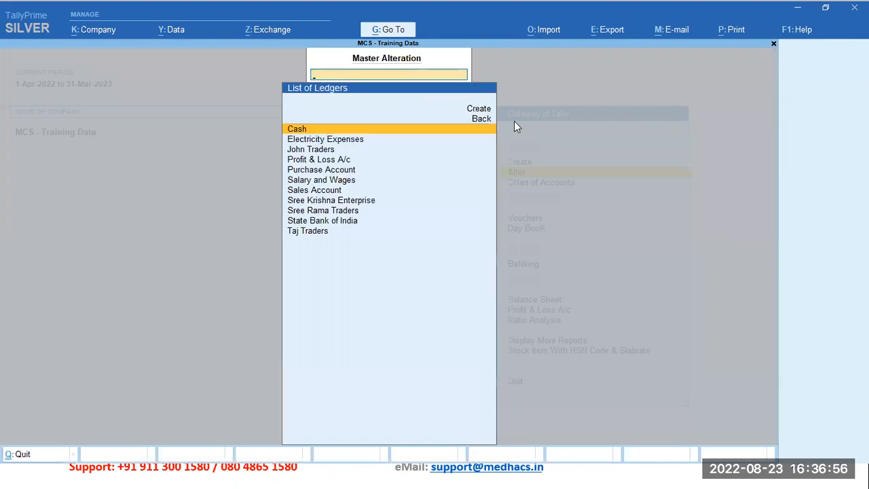
{"action": "key", "text": "Down"}
{"action": "key", "text": "Down"}
{"action": "key", "text": "Return"}
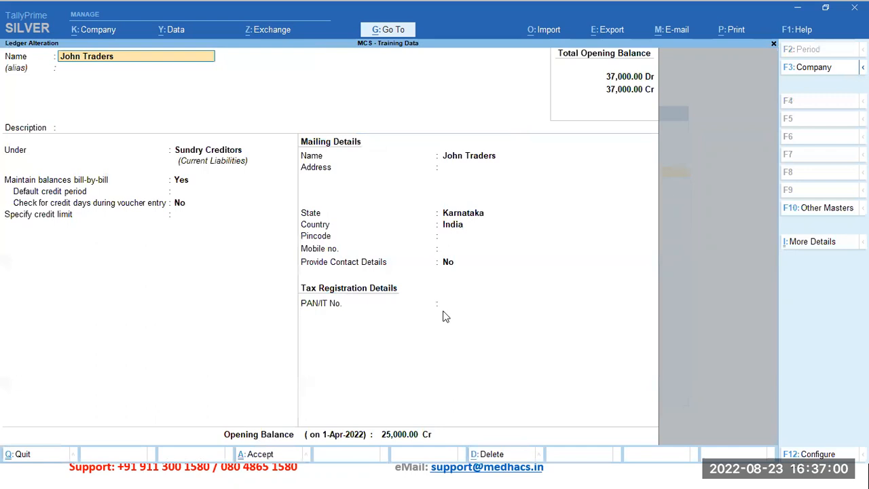
Step: In the bill-wise breakup of the John Traders opening balance, add bill 435 dated 31/3/2022, due 31-Mar-2022, for 6,000 Cr
{"action": "left_click", "coordinate": [398, 435]}
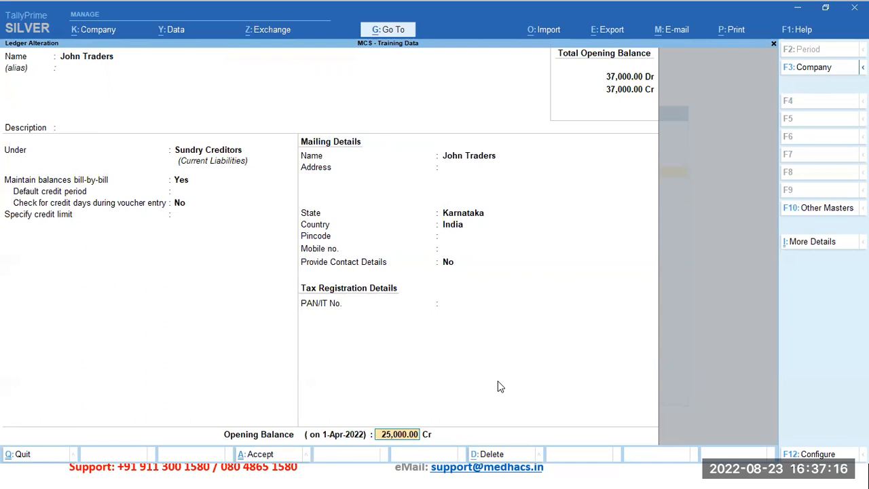
{"action": "key", "text": "Return"}
{"action": "key", "text": "Return"}
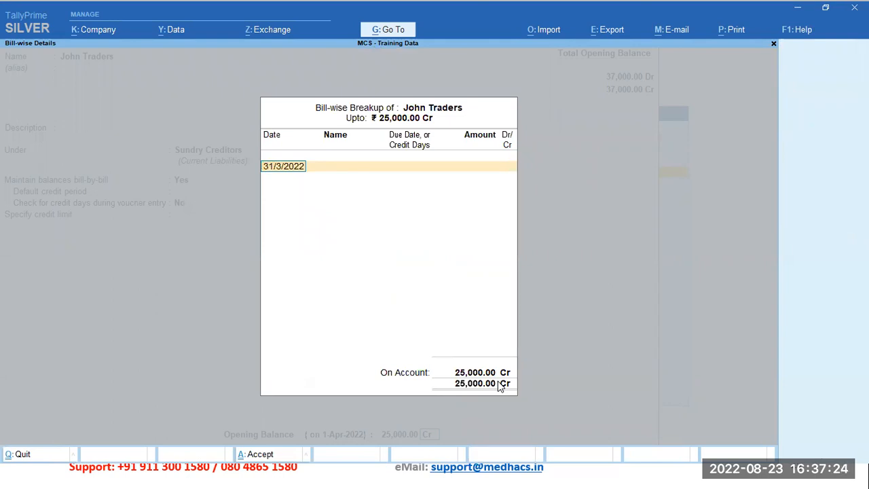
{"action": "key", "text": "Return"}
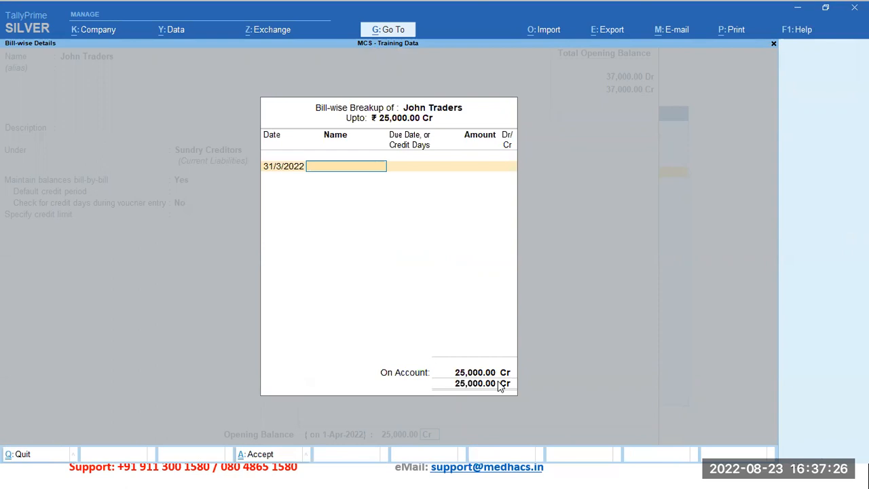
{"action": "type", "text": "435"}
{"action": "key", "text": "Return"}
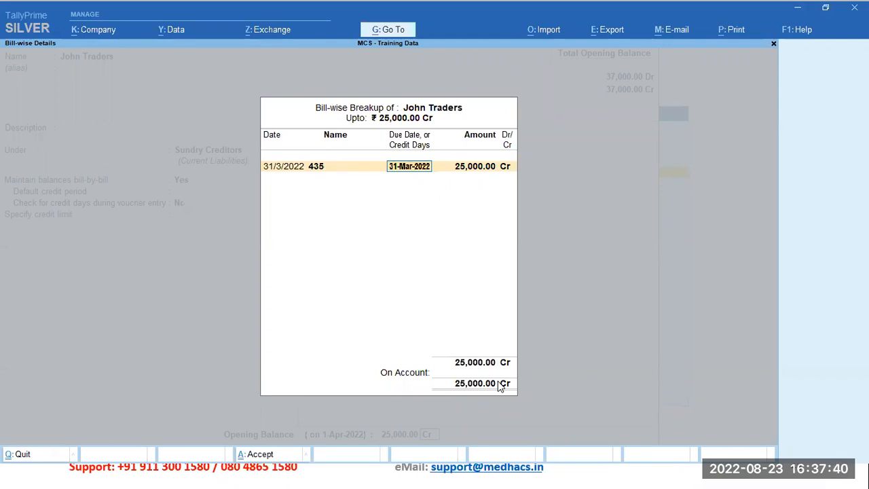
{"action": "key", "text": "Return"}
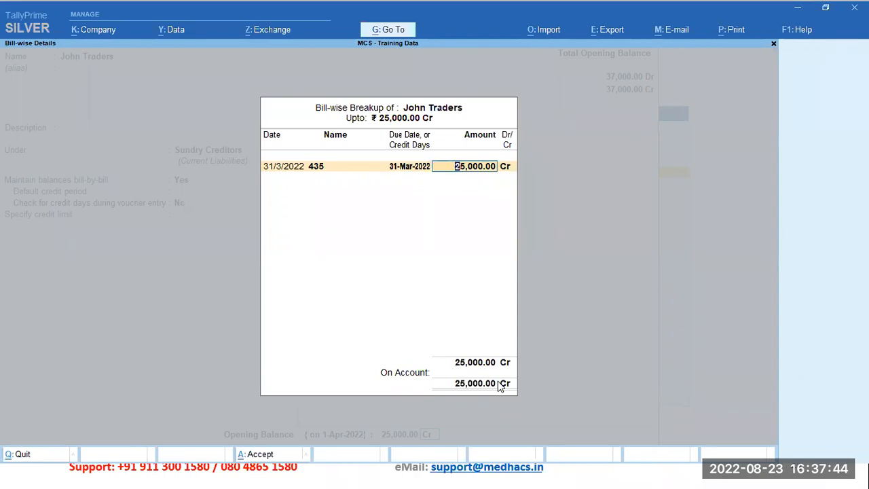
{"action": "type", "text": "6000"}
{"action": "key", "text": "Return"}
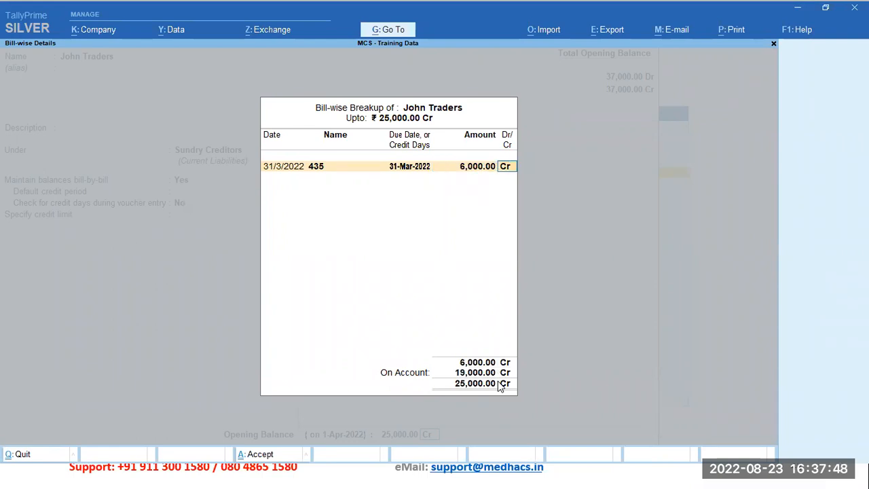
{"action": "key", "text": "Return"}
Step: Add a second bill, 558, dated 31/3/2022 and due 31-Mar-2022, for 19,000 Cr to the John Traders breakup
{"action": "type", "text": "31 3 22"}
{"action": "key", "text": "Return"}
{"action": "type", "text": "558"}
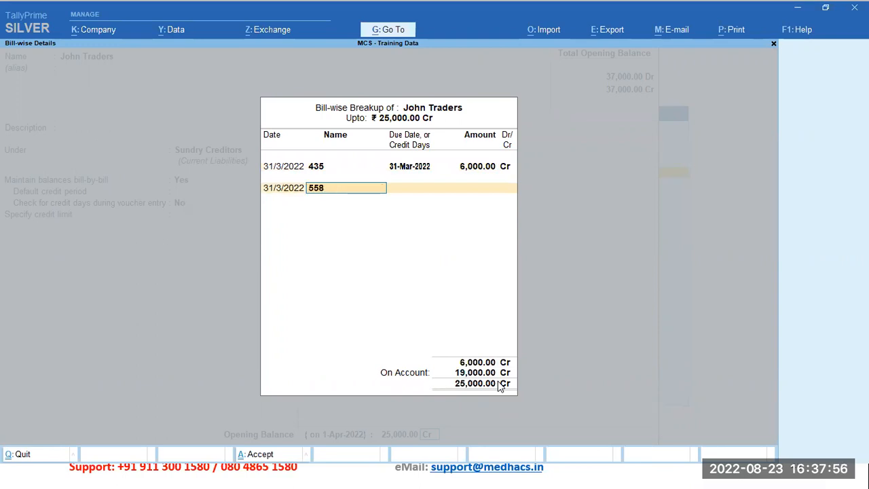
{"action": "key", "text": "Return"}
{"action": "key", "text": "Return"}
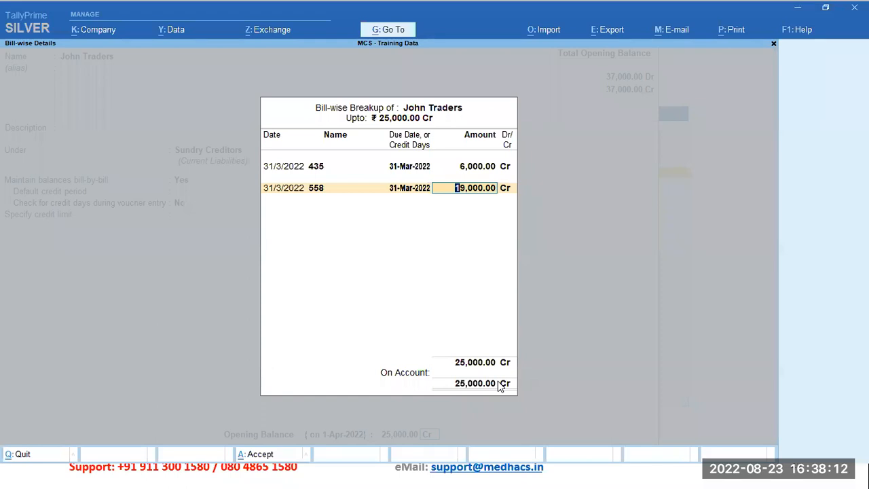
{"action": "key", "text": "Return"}
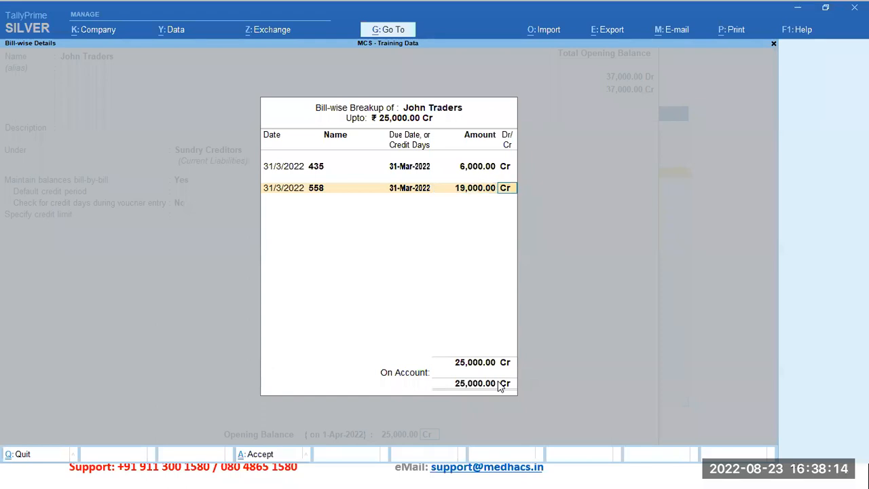
{"action": "key", "text": "Return"}
Step: Finish the bill-wise breakup, save the John Traders ledger and return to the Gateway of Tally
{"action": "key", "text": "Return"}
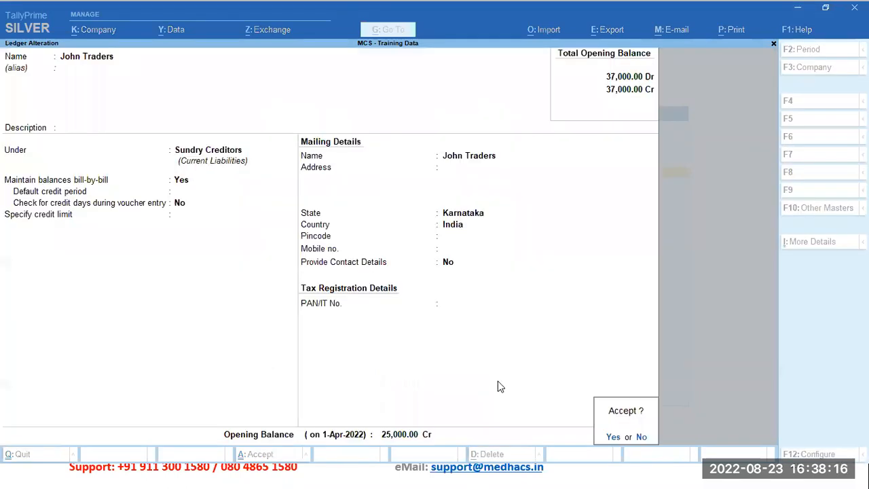
{"action": "key", "text": "Return"}
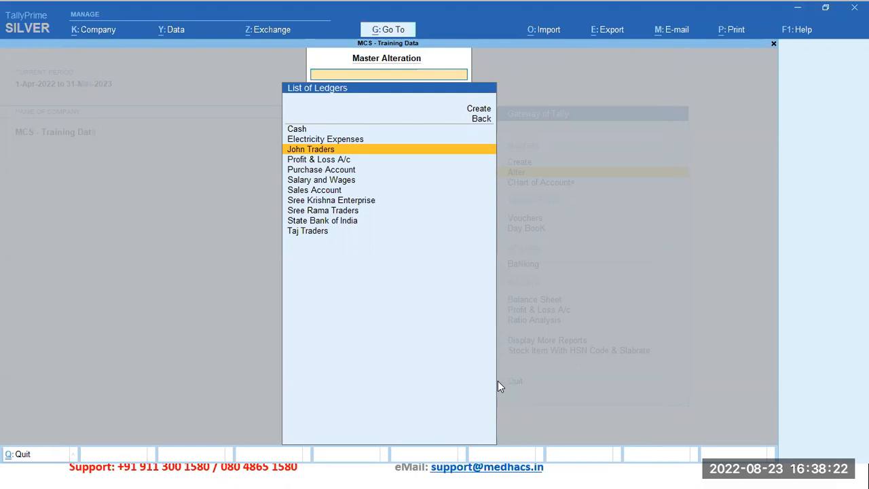
{"action": "key", "text": "Escape"}
{"action": "key", "text": "Escape"}
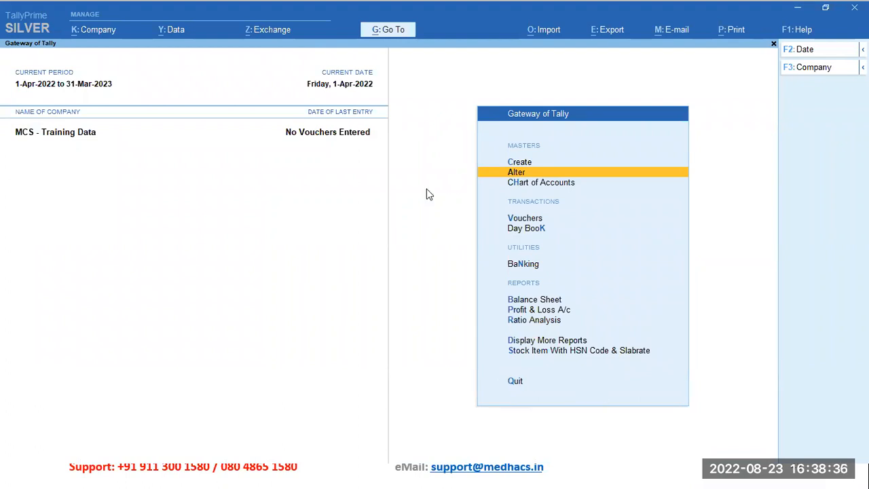
{"action": "left_click", "coordinate": [353, 59]}
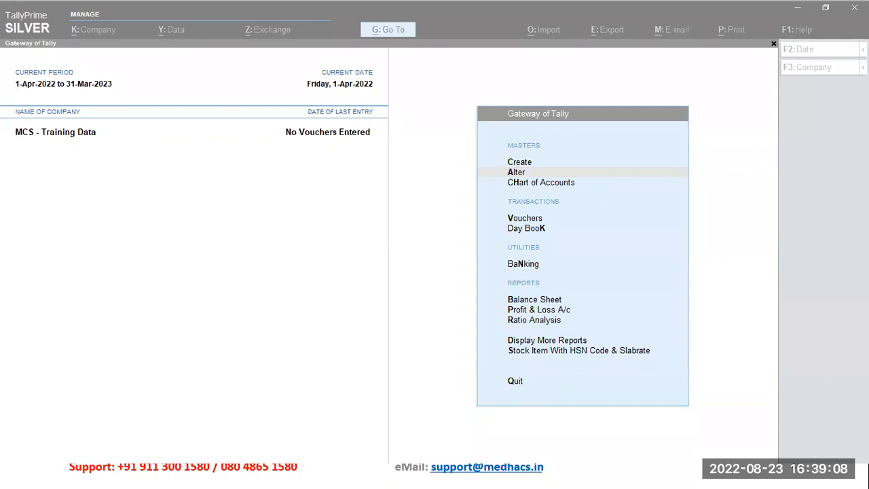
{"action": "left_click", "coordinate": [397, 260]}
{"action": "left_click", "coordinate": [325, 268]}
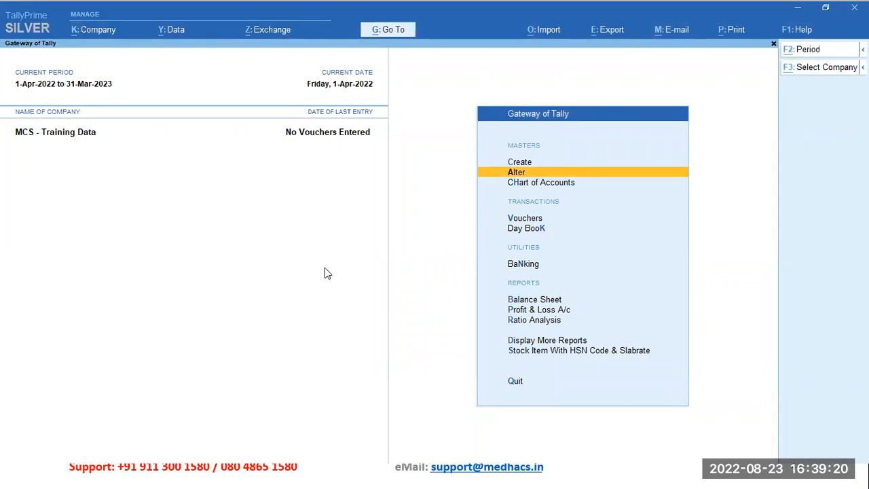
Step: Switch to the Accounting Masters presentation at the slide on opening balances in ledgers
{"action": "key", "text": "alt+Tab"}
{"action": "key", "text": "alt+Tab"}
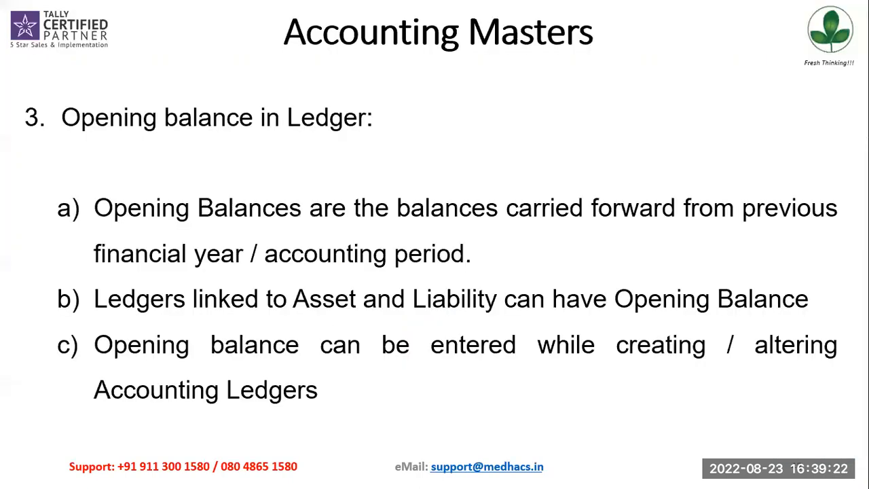
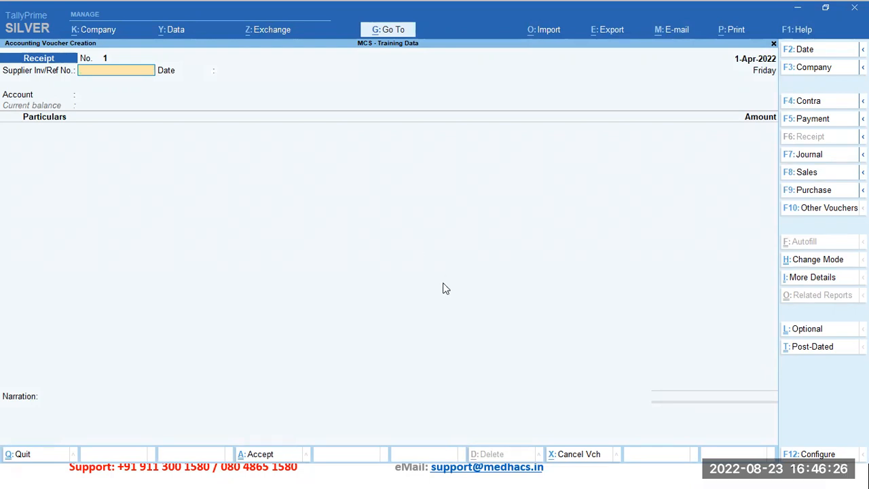
Step: Change the receipt voucher's entry mode to Double Entry
{"action": "left_click", "coordinate": [818, 264]}
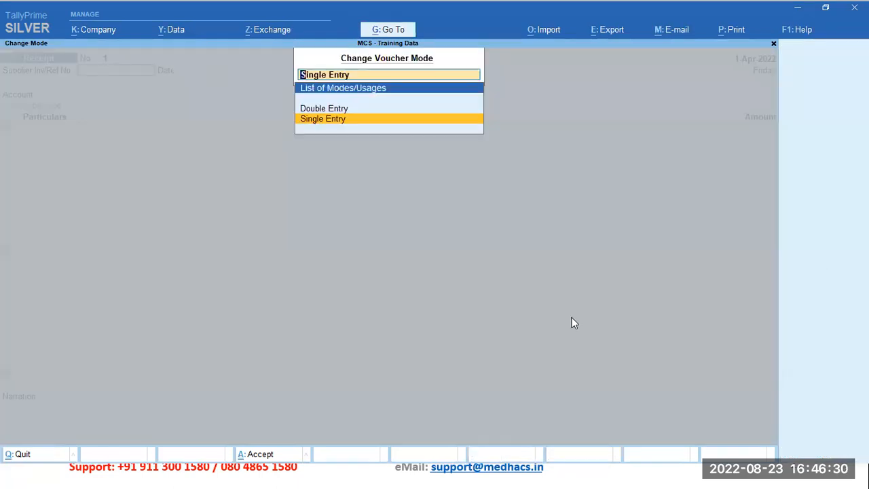
{"action": "key", "text": "Up"}
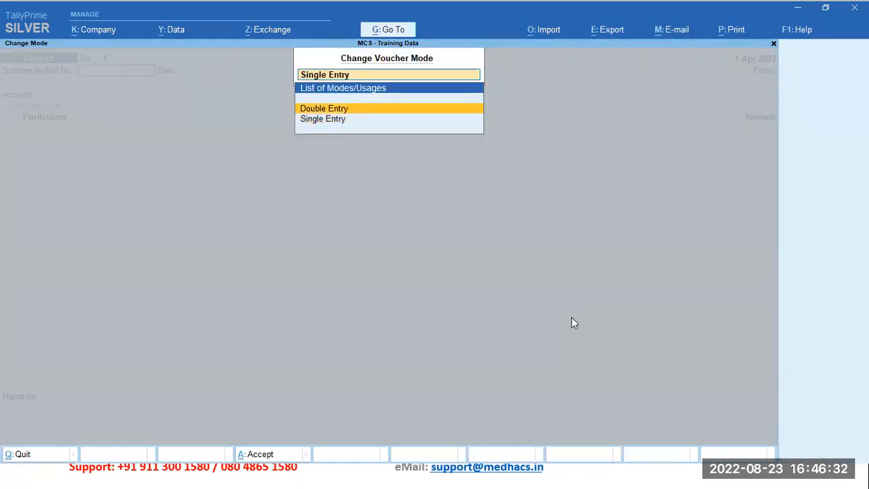
{"action": "key", "text": "Return"}
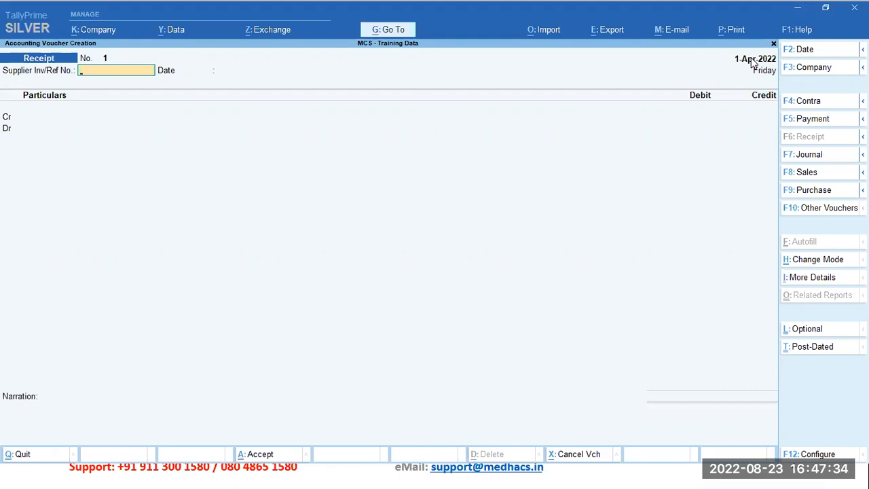
Step: Set the receipt voucher's date to 5-Apr-2022
{"action": "left_click", "coordinate": [848, 45]}
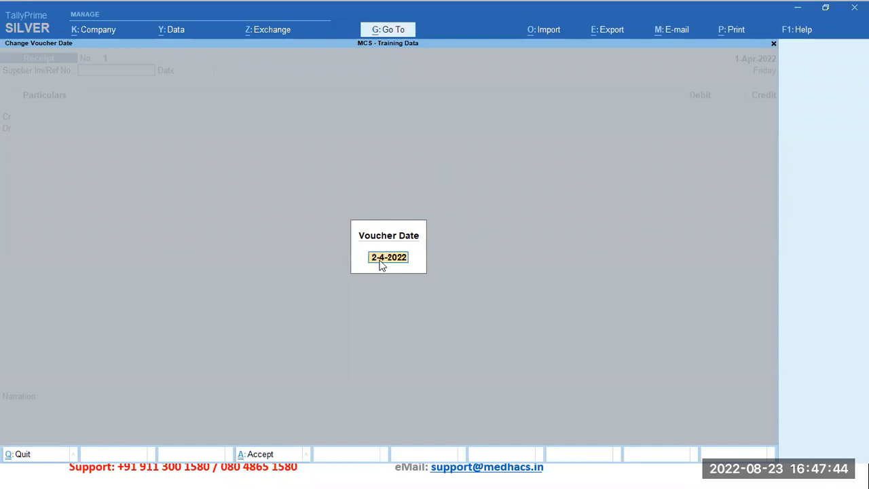
{"action": "type", "text": "5 4"}
{"action": "key", "text": "Return"}
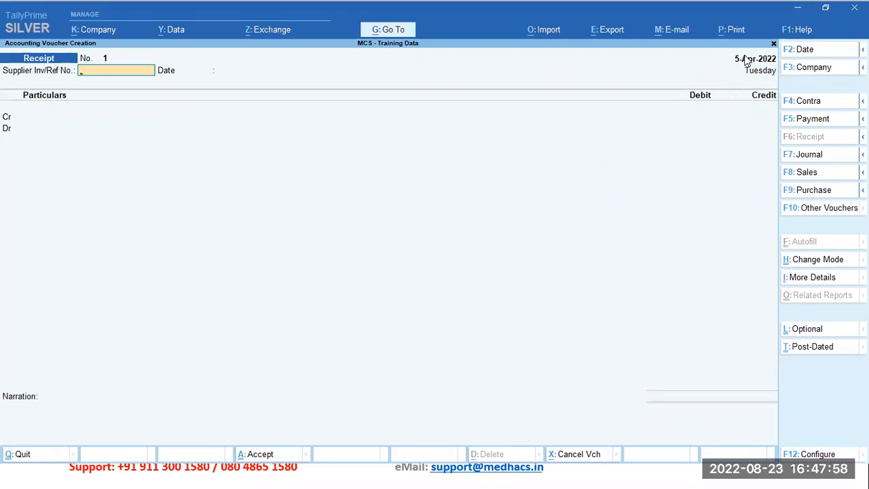
Step: Leave the supplier reference blank and credit the Sree Rama Traders ledger with 50,000 in the receipt
{"action": "key", "text": "Return"}
{"action": "key", "text": "Return"}
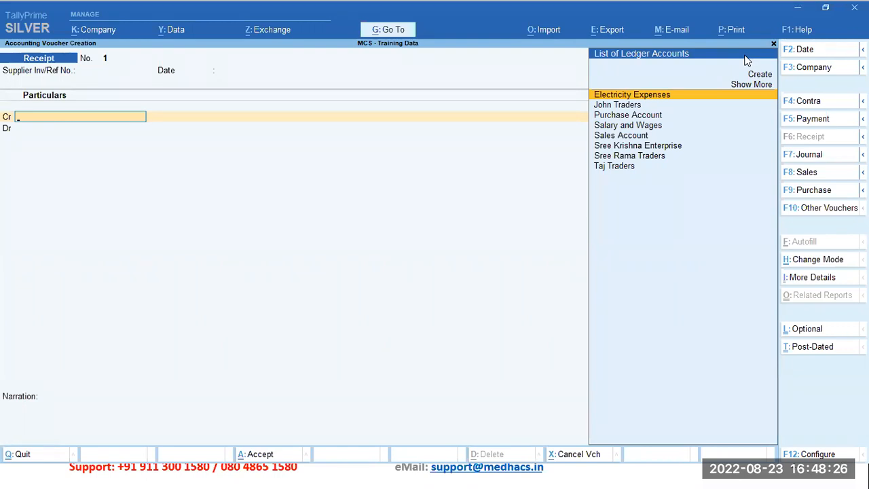
{"action": "key", "text": "Down"}
{"action": "key", "text": "Down"}
{"action": "key", "text": "Down"}
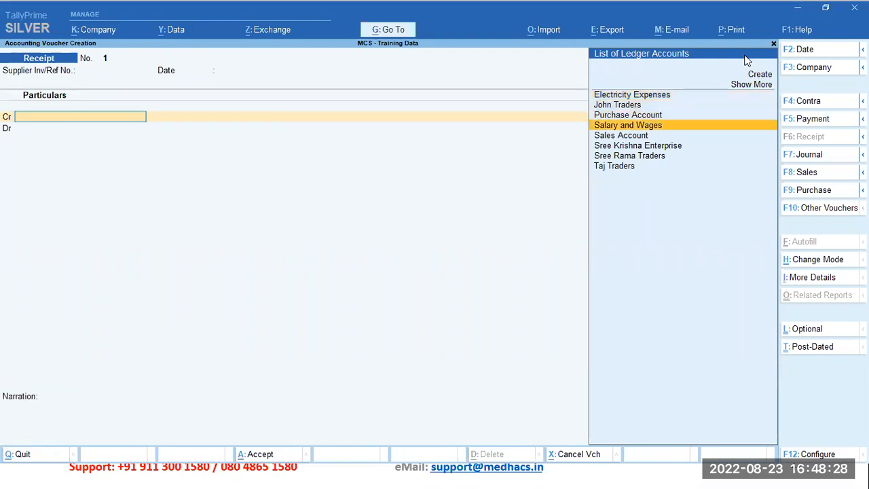
{"action": "key", "text": "Down"}
{"action": "key", "text": "Down"}
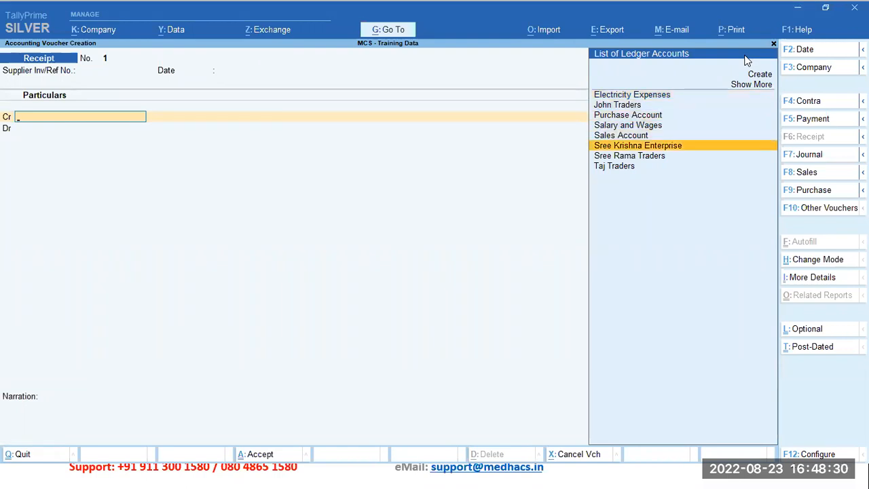
{"action": "key", "text": "Down"}
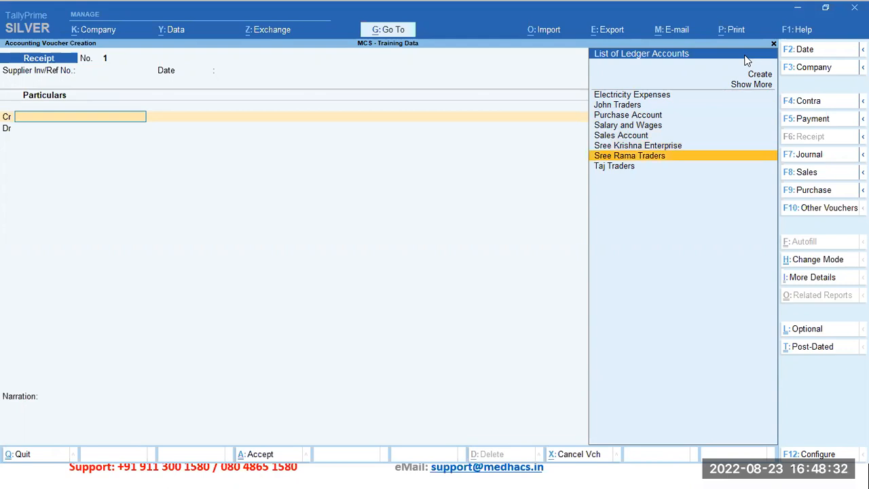
{"action": "key", "text": "Return"}
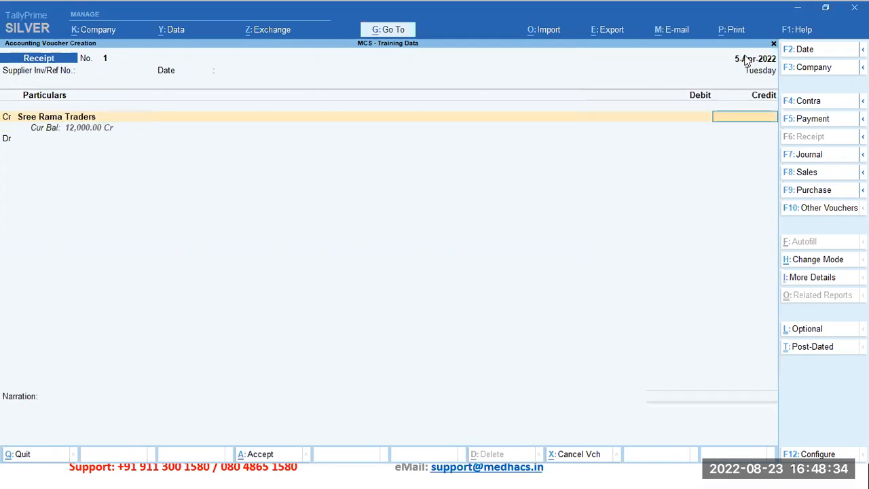
{"action": "type", "text": "50000"}
{"action": "key", "text": "Return"}
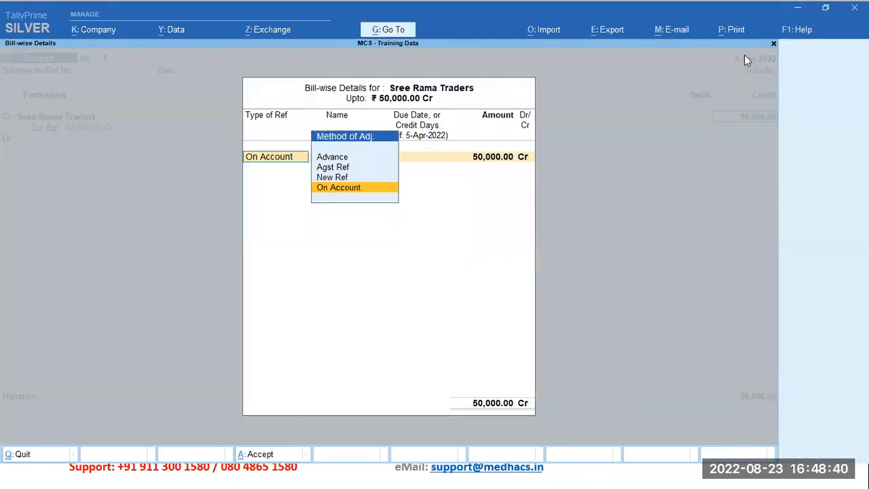
Step: Record the 50,000 Cr of Sree Rama Traders as an Advance with reference 1 in the bill-wise details
{"action": "key", "text": "Up"}
{"action": "key", "text": "Up"}
{"action": "key", "text": "Up"}
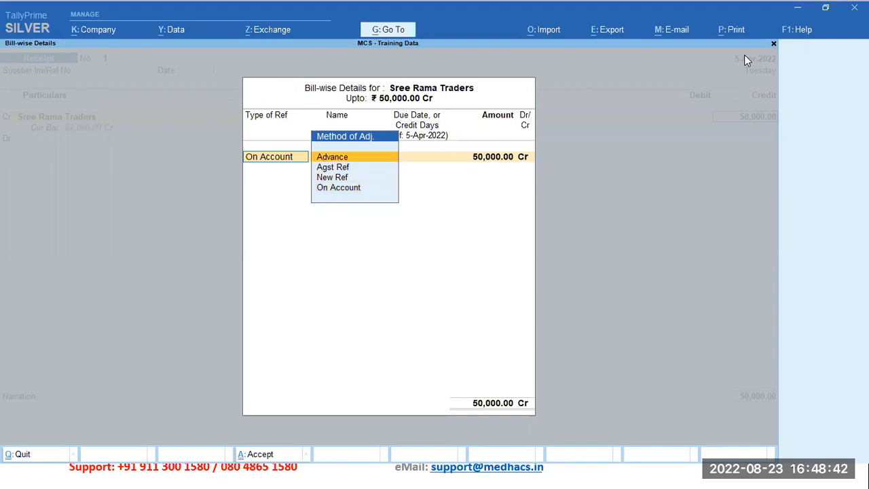
{"action": "key", "text": "Down"}
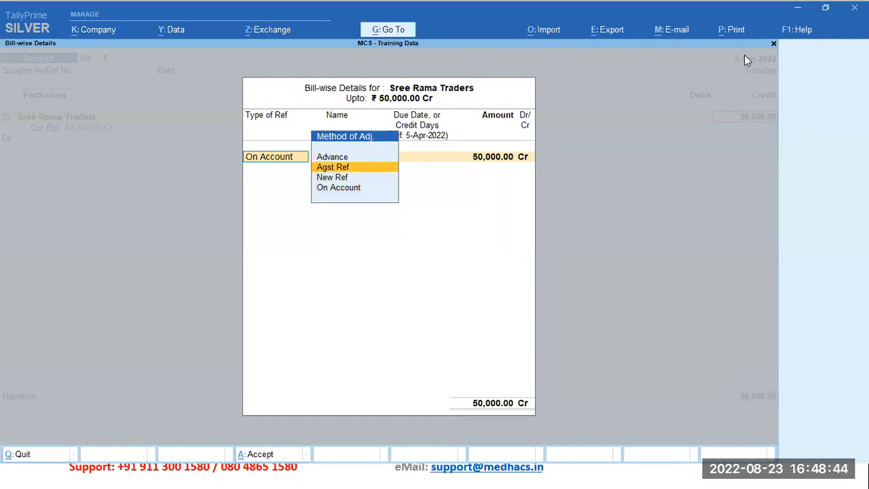
{"action": "key", "text": "Down"}
{"action": "key", "text": "Down"}
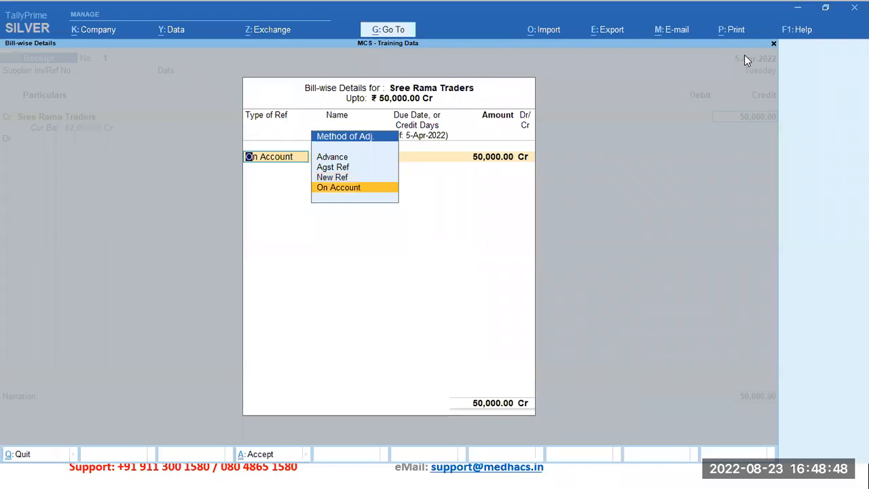
{"action": "key", "text": "Up"}
{"action": "key", "text": "Up"}
{"action": "key", "text": "Up"}
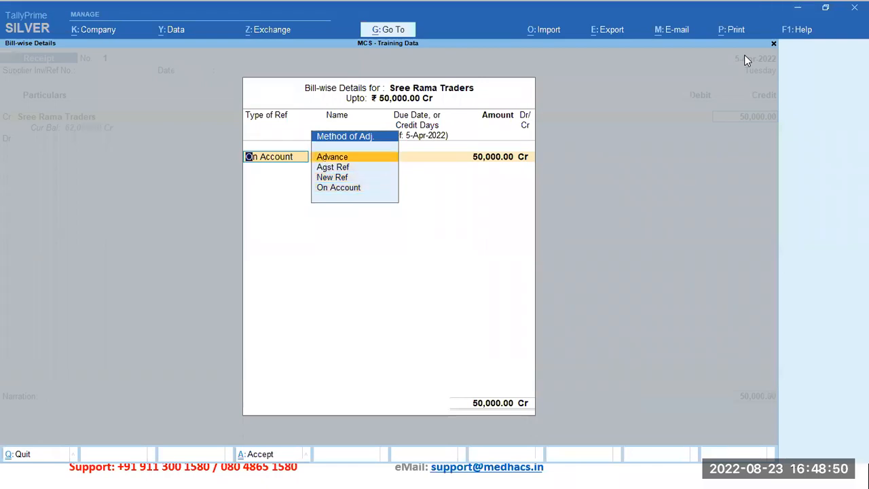
{"action": "key", "text": "Return"}
{"action": "key", "text": "Return"}
{"action": "key", "text": "Return"}
{"action": "key", "text": "Return"}
Step: Debit the Cash ledger with 50,000 on the receipt's second line
{"action": "key", "text": "Return"}
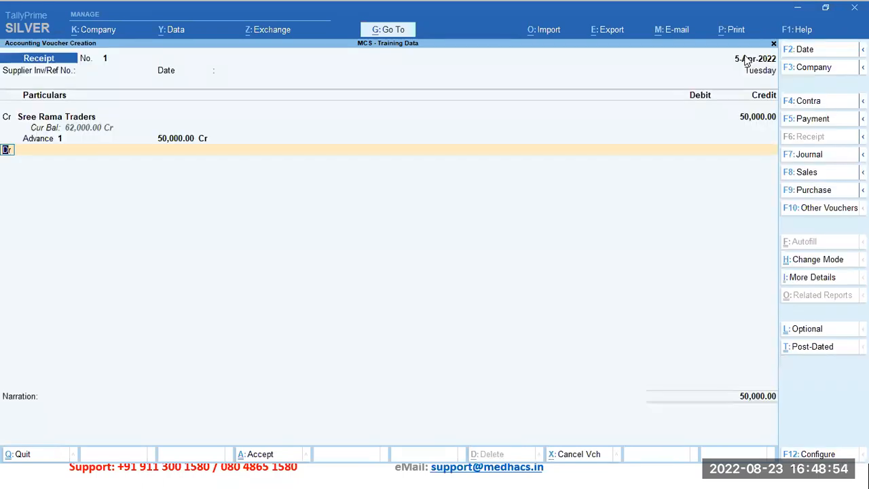
{"action": "key", "text": "Return"}
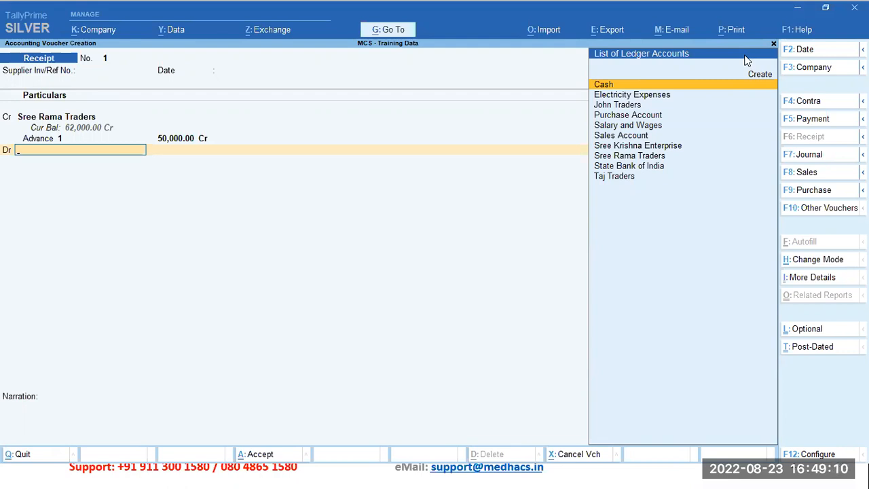
{"action": "key", "text": "Return"}
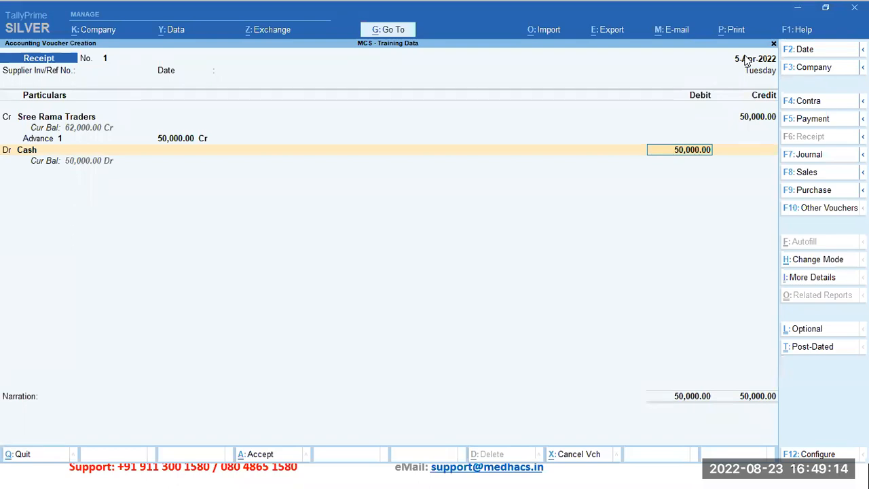
{"action": "key", "text": "Return"}
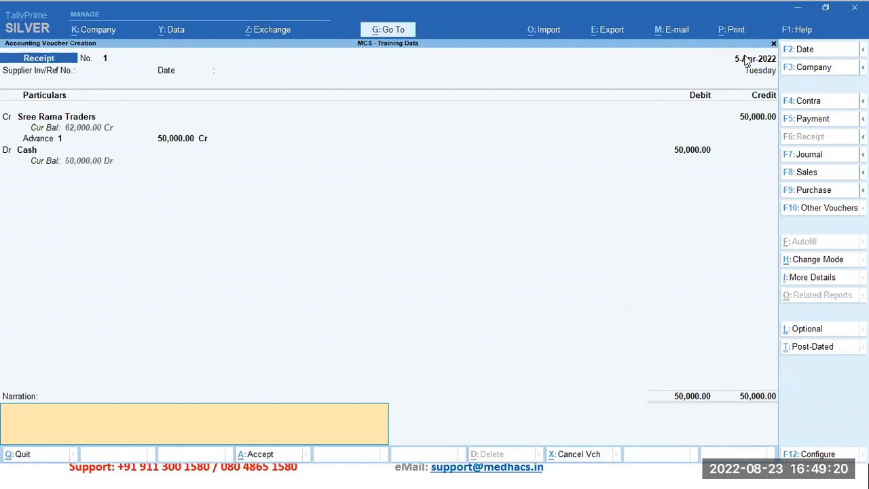
Step: Go back through the receipt's entries from the narration to the supplier reference to review them
{"action": "key", "text": "BackSpace"}
{"action": "key", "text": "BackSpace"}
{"action": "key", "text": "BackSpace"}
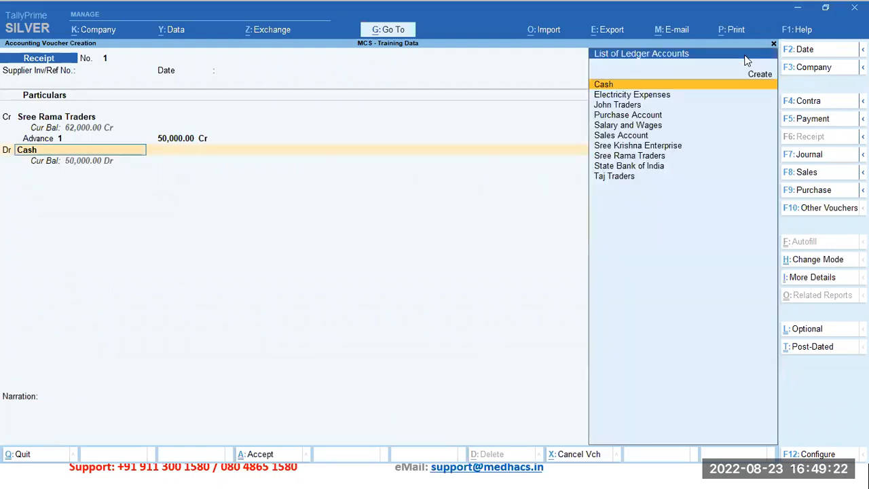
{"action": "key", "text": "BackSpace"}
{"action": "key", "text": "BackSpace"}
{"action": "key", "text": "BackSpace"}
{"action": "key", "text": "BackSpace"}
{"action": "key", "text": "BackSpace"}
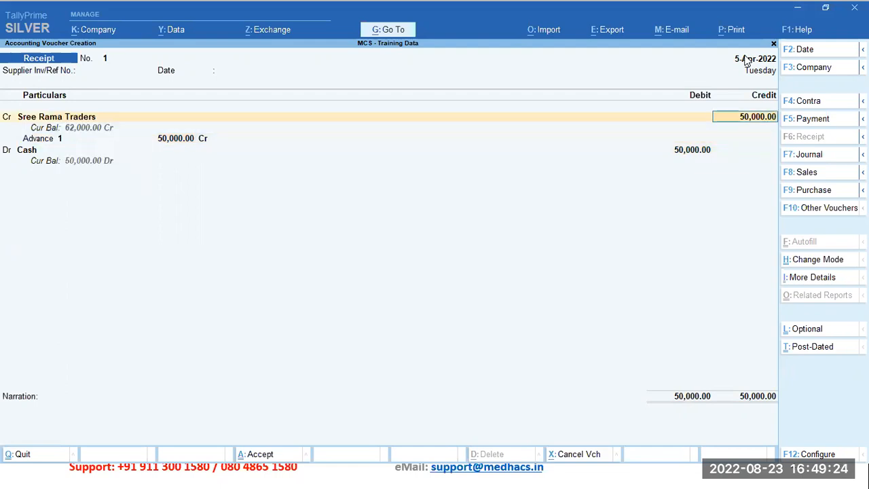
{"action": "key", "text": "BackSpace"}
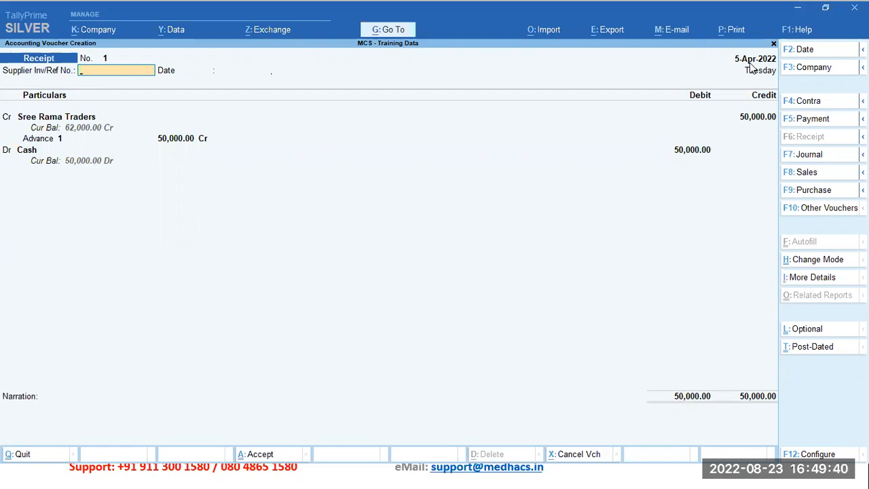
Step: Reconfirm the receipt's ledger, advance and cash entries and accept the voucher without a narration
{"action": "key", "text": "Return"}
{"action": "key", "text": "Return"}
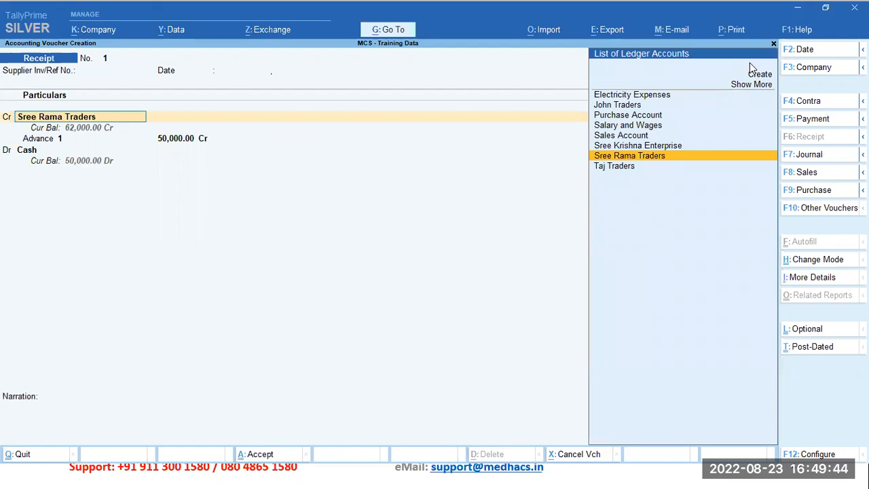
{"action": "key", "text": "Return"}
{"action": "key", "text": "Return"}
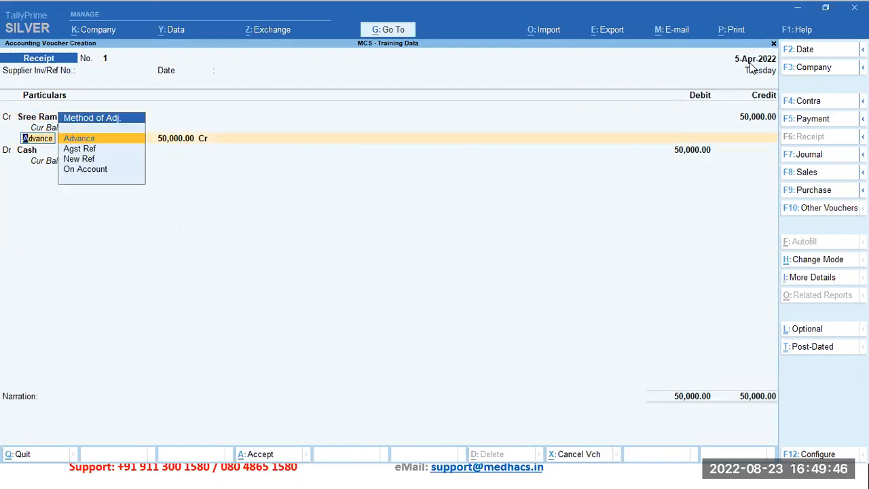
{"action": "key", "text": "Return"}
{"action": "key", "text": "Return"}
{"action": "key", "text": "Return"}
{"action": "key", "text": "Return"}
{"action": "key", "text": "Return"}
{"action": "key", "text": "Return"}
{"action": "key", "text": "Return"}
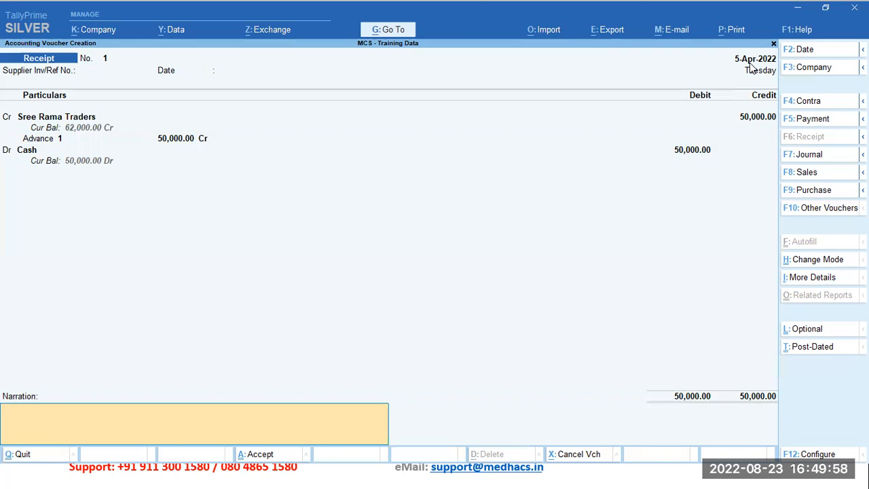
{"action": "key", "text": "Return"}
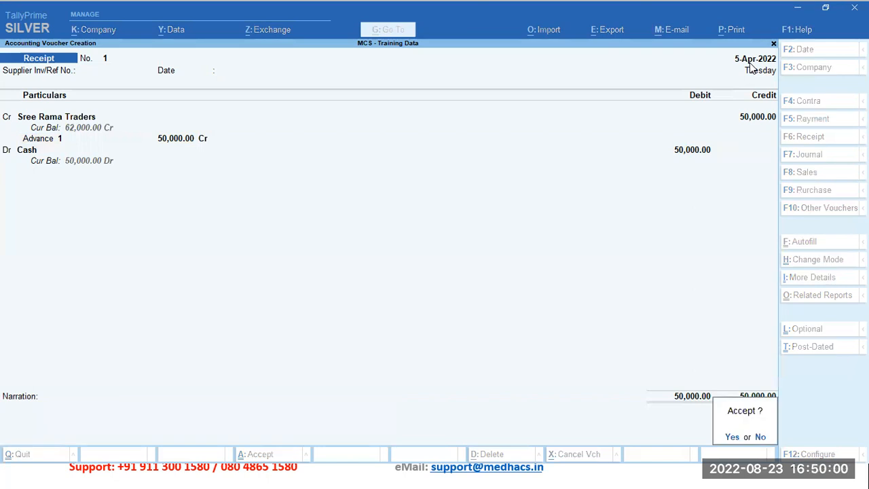
{"action": "key", "text": "Return"}
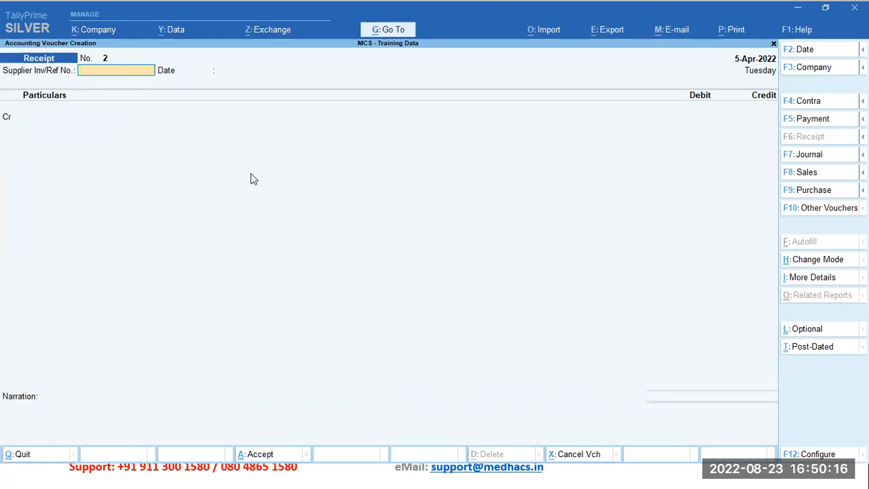
Step: Switch to a Payment voucher, view the Journal voucher briefly and return to Payment
{"action": "key", "text": "F5"}
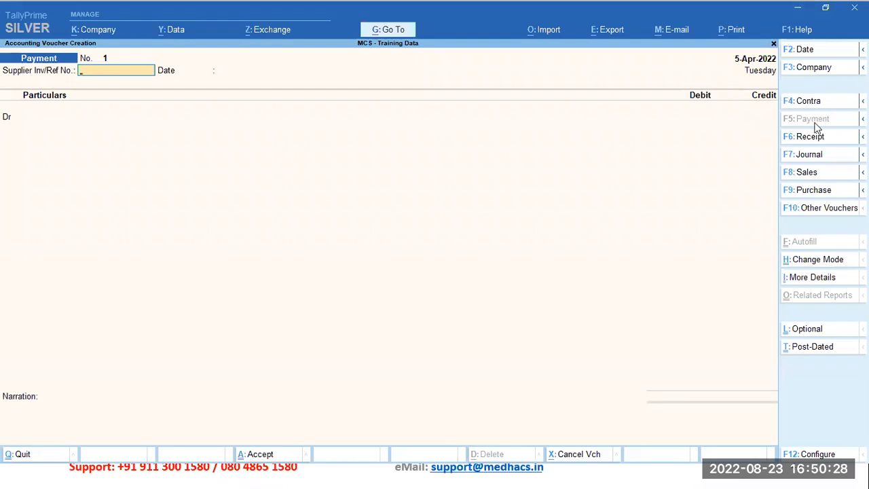
{"action": "left_click", "coordinate": [812, 161]}
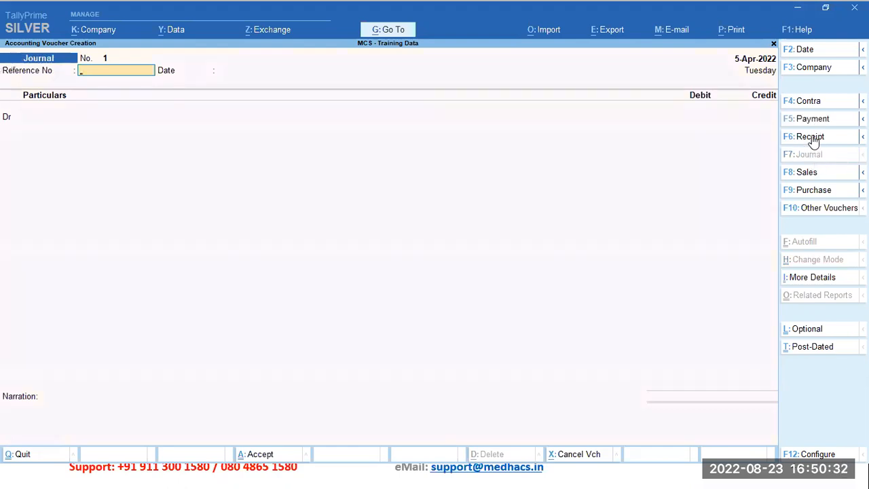
{"action": "left_click", "coordinate": [817, 125]}
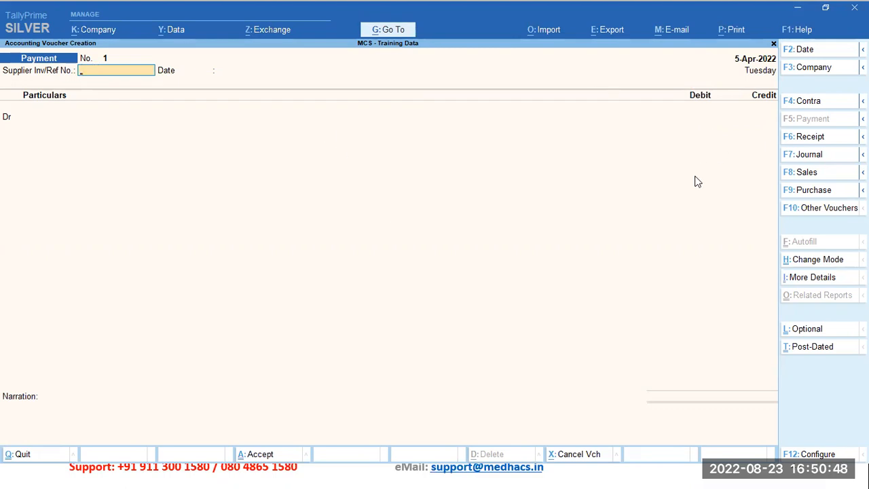
Step: Set the payment voucher's date to 7-Apr-2022
{"action": "key", "text": "F2"}
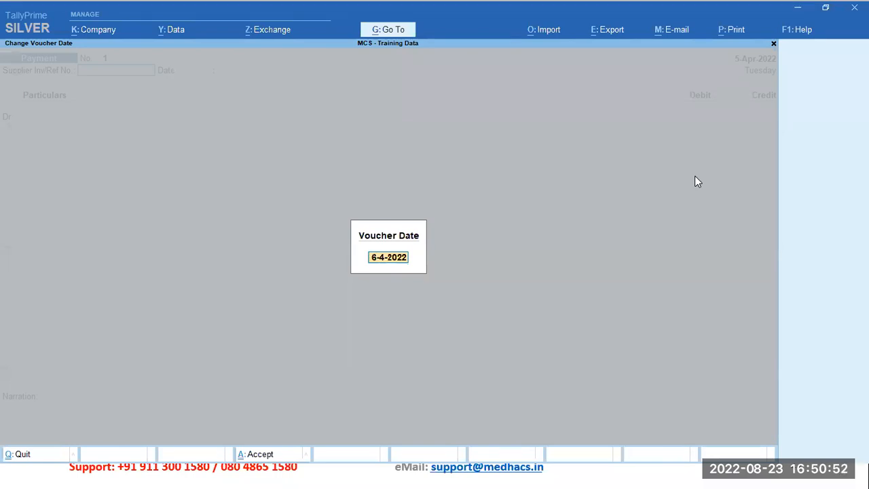
{"action": "type", "text": "7"}
{"action": "key", "text": "Return"}
{"action": "key", "text": "Return"}
{"action": "key", "text": "Return"}
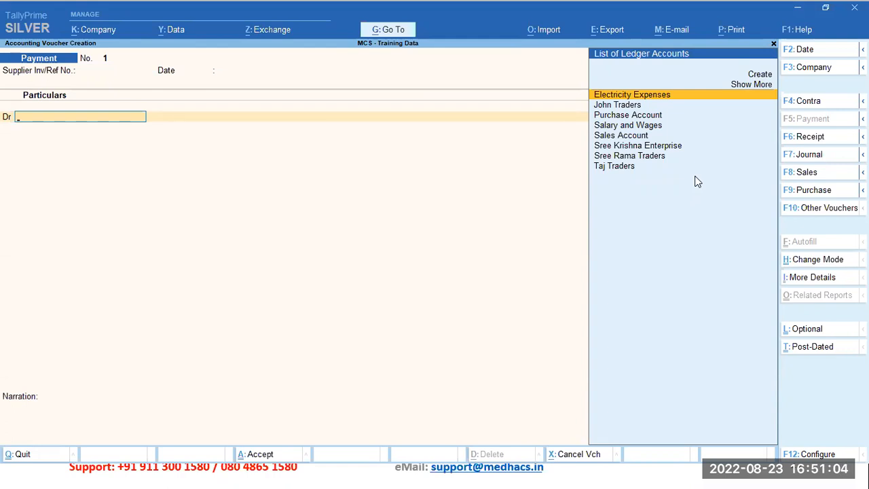
Step: Leave the supplier reference blank and debit the Sree Rama Traders ledger with 10,000 in the payment
{"action": "key", "text": "Down"}
{"action": "key", "text": "Down"}
{"action": "key", "text": "Down"}
{"action": "key", "text": "Down"}
{"action": "key", "text": "Down"}
{"action": "key", "text": "Down"}
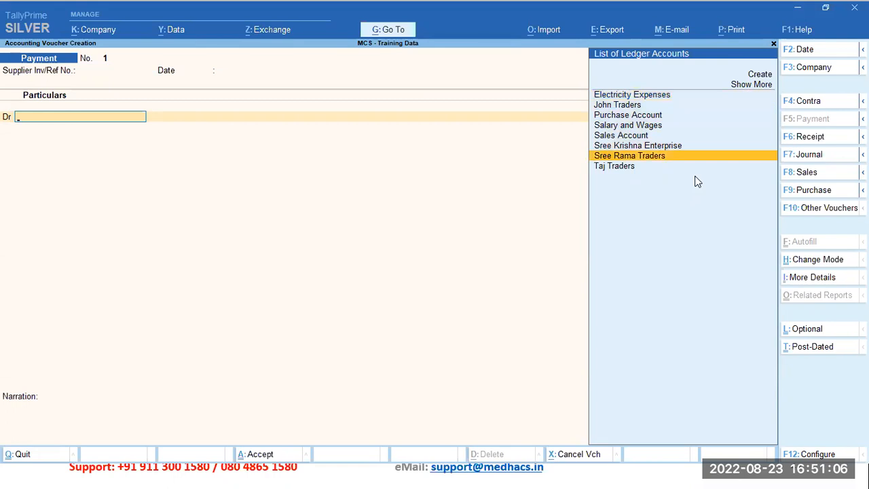
{"action": "key", "text": "Return"}
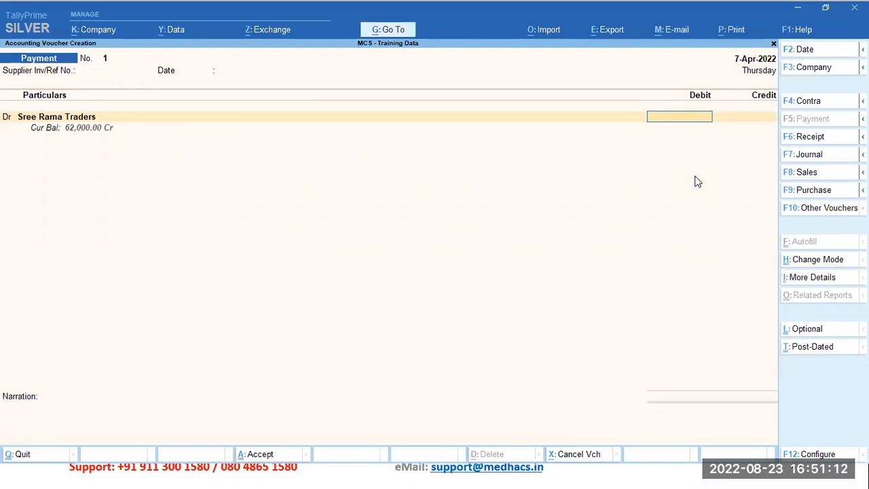
{"action": "key", "text": "BackSpace"}
{"action": "key", "text": "Return"}
{"action": "type", "text": "10000"}
{"action": "key", "text": "Return"}
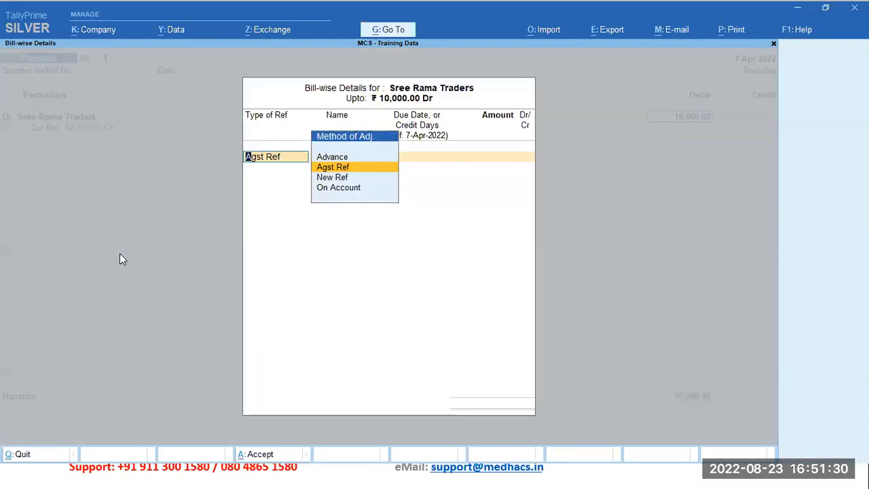
Step: Allocate the full 10,000 payment to Sree Rama Traders against pending bill 1 using Agst Ref
{"action": "key", "text": "Return"}
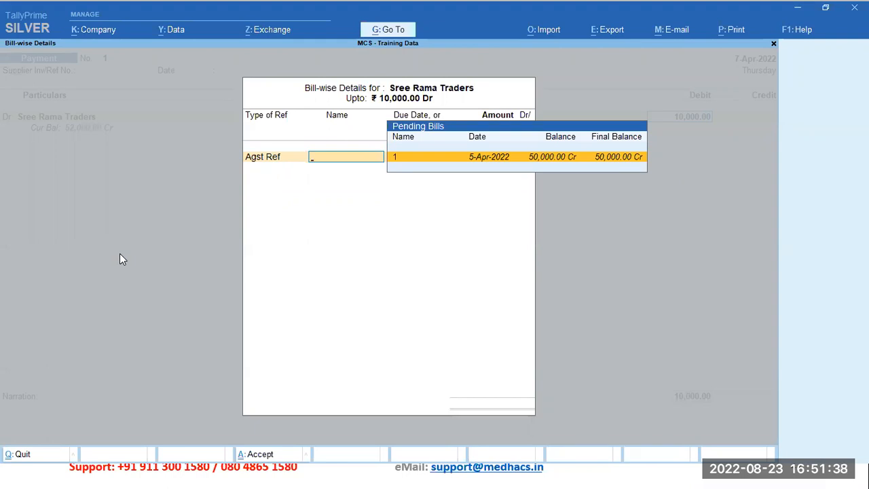
{"action": "key", "text": "Return"}
{"action": "key", "text": "Return"}
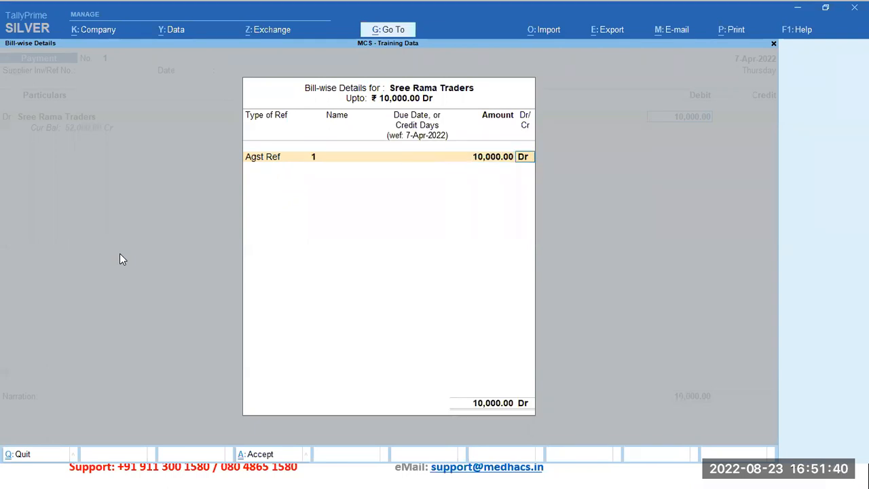
{"action": "key", "text": "Return"}
{"action": "key", "text": "Return"}
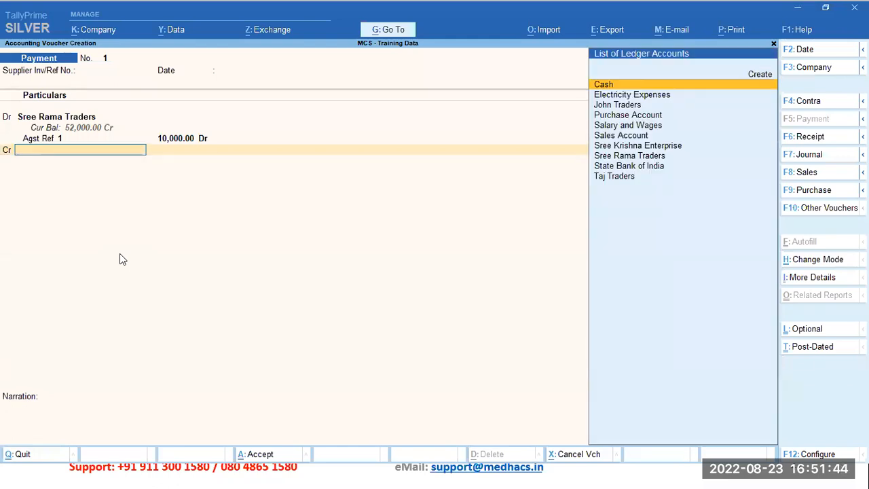
Step: Credit the State Bank of India ledger with 10,000 in the payment voucher
{"action": "key", "text": "Down"}
{"action": "key", "text": "Down"}
{"action": "key", "text": "Down"}
{"action": "key", "text": "Down"}
{"action": "key", "text": "Down"}
{"action": "key", "text": "Down"}
{"action": "key", "text": "Down"}
{"action": "key", "text": "Down"}
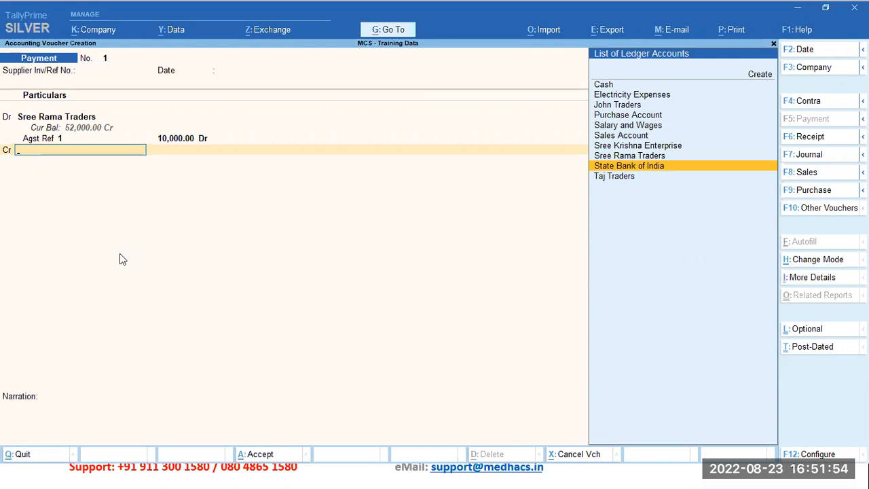
{"action": "key", "text": "Return"}
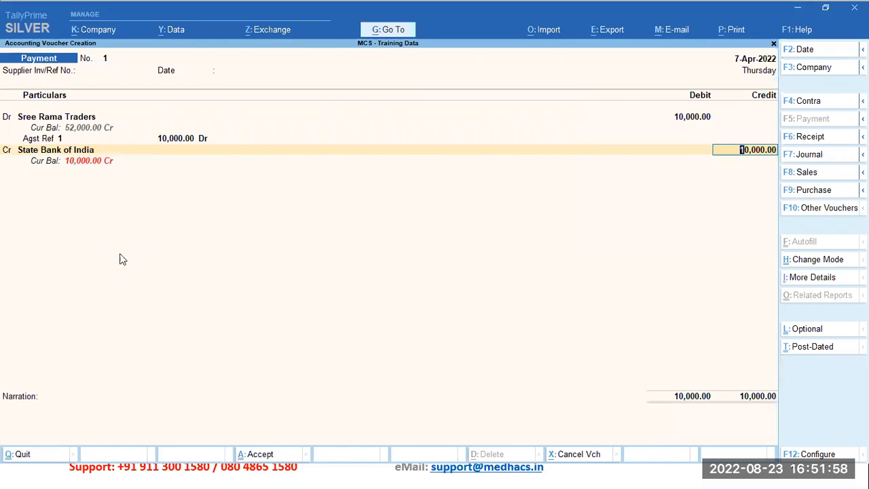
{"action": "key", "text": "Return"}
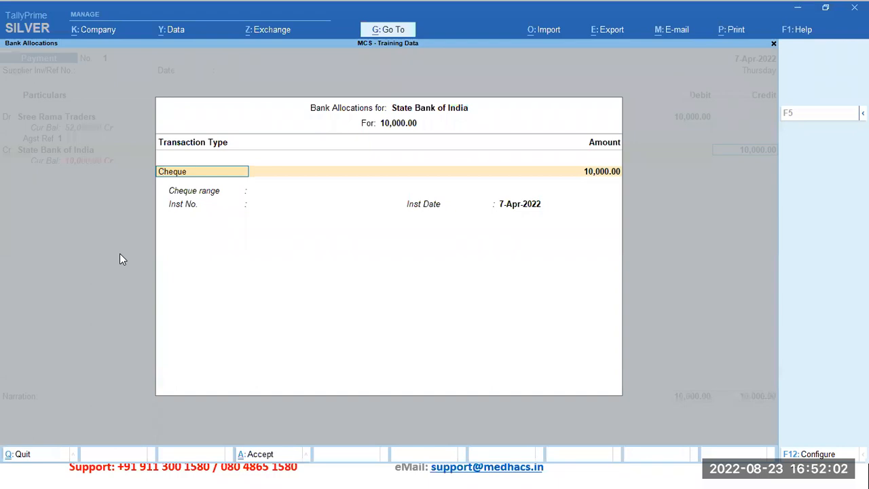
Step: Allocate the bank amount as cheque 110001 dated 7-Apr-2022 without a cheque range, and accept the payment without a narration
{"action": "key", "text": "BackSpace"}
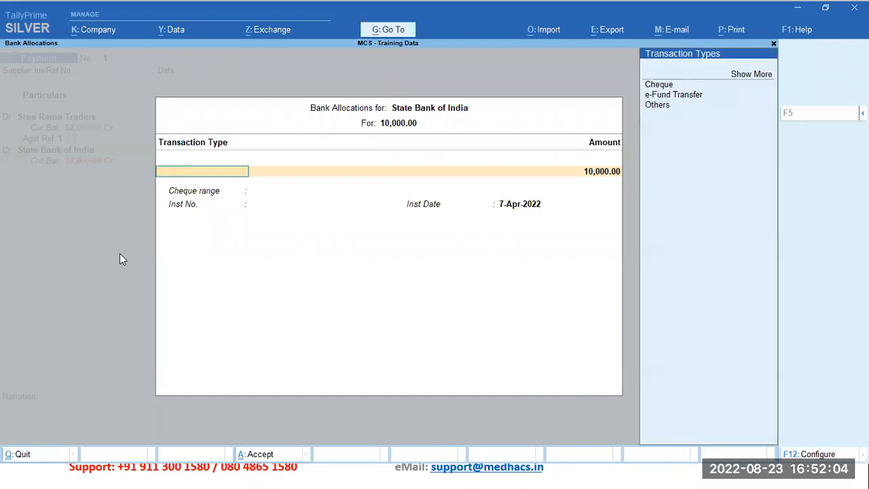
{"action": "key", "text": "Down"}
{"action": "key", "text": "Down"}
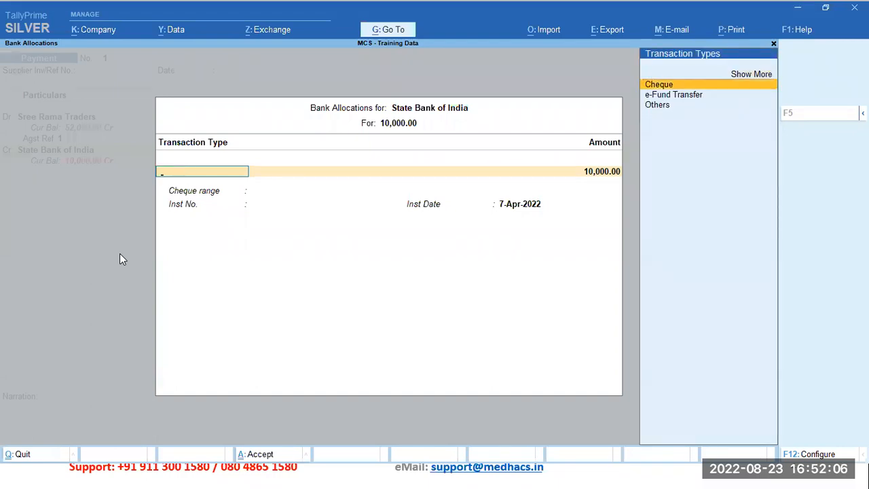
{"action": "key", "text": "Return"}
{"action": "key", "text": "Return"}
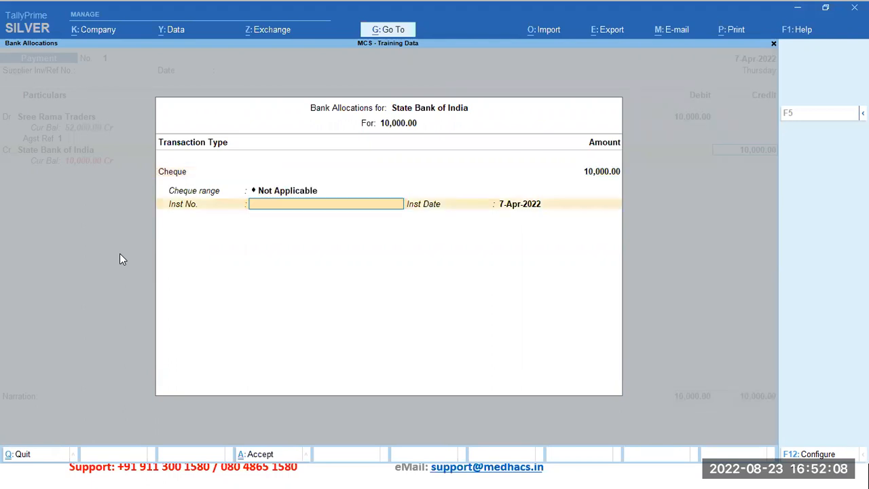
{"action": "type", "text": "110001"}
{"action": "key", "text": "Return"}
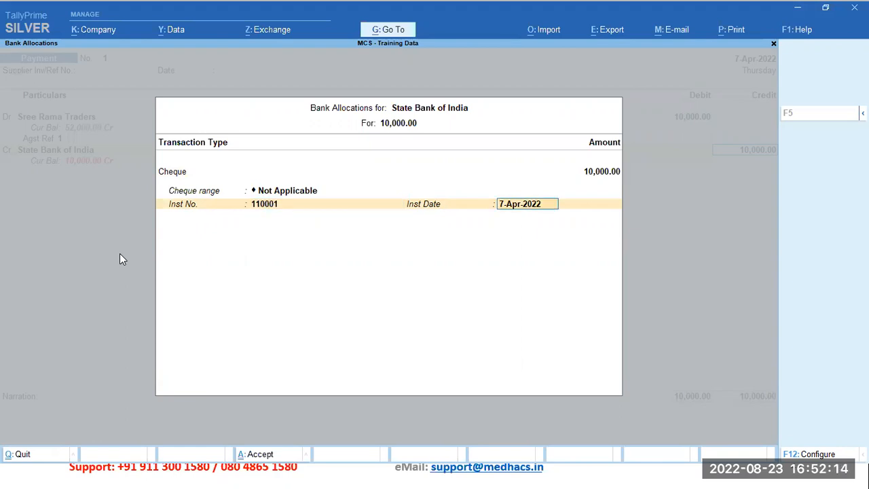
{"action": "key", "text": "Return"}
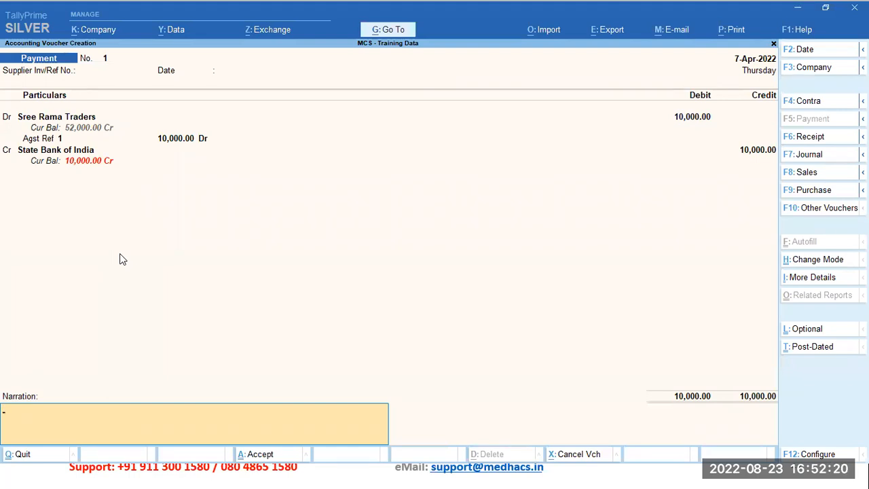
{"action": "key", "text": "Return"}
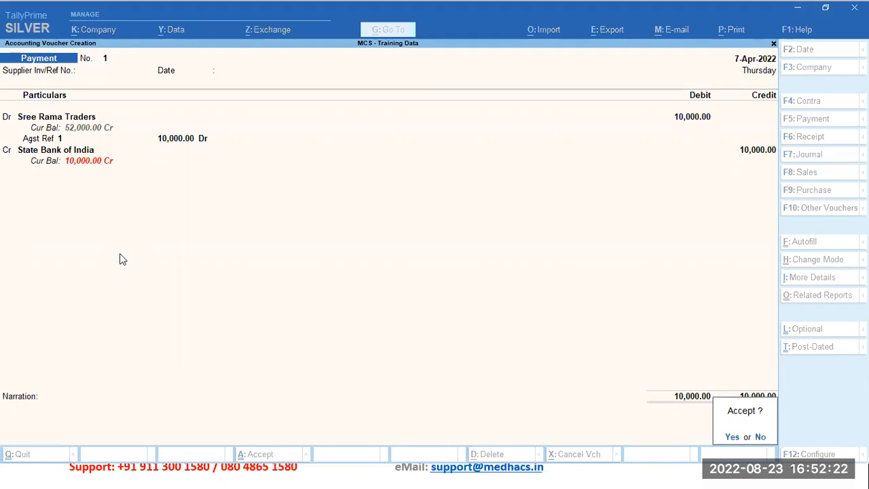
{"action": "key", "text": "Return"}
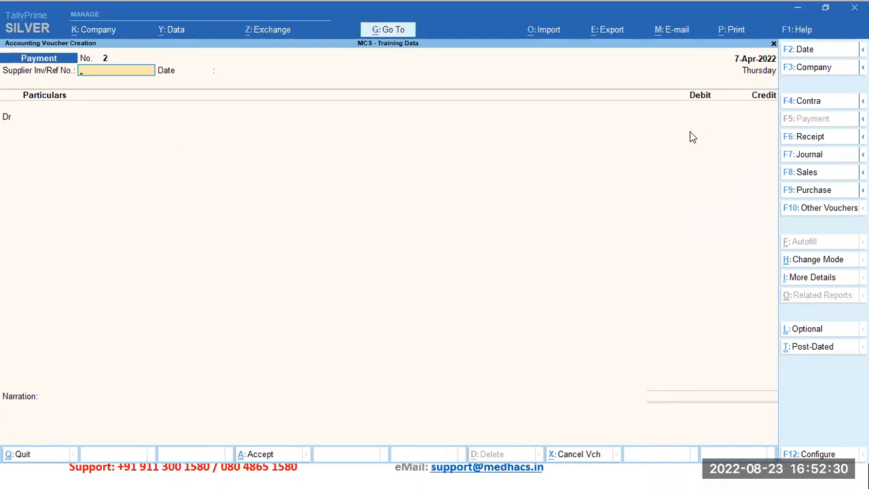
Step: Switch to a Purchase voucher and change its mode to As Voucher
{"action": "left_click", "coordinate": [815, 190]}
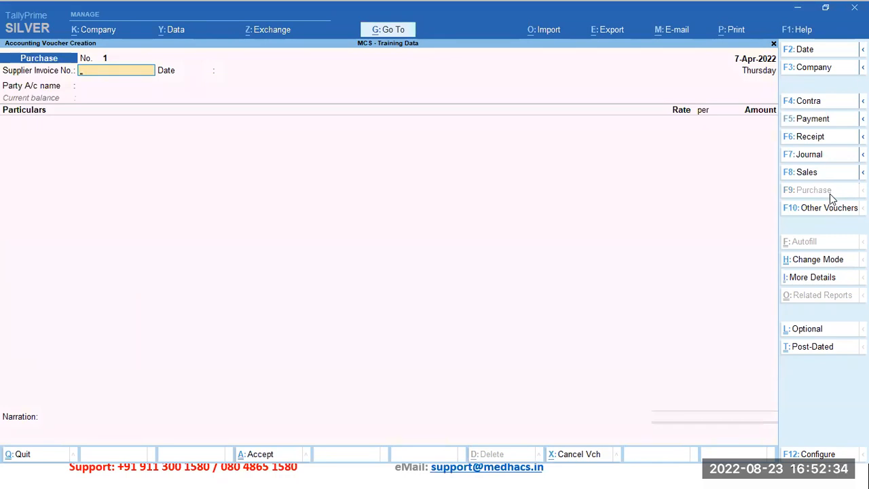
{"action": "left_click", "coordinate": [820, 261]}
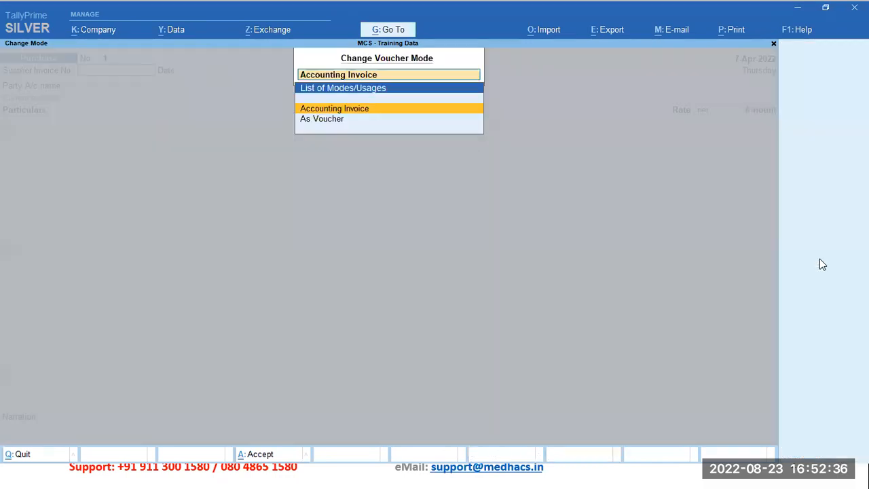
{"action": "left_click", "coordinate": [310, 123]}
{"action": "left_click", "coordinate": [311, 122]}
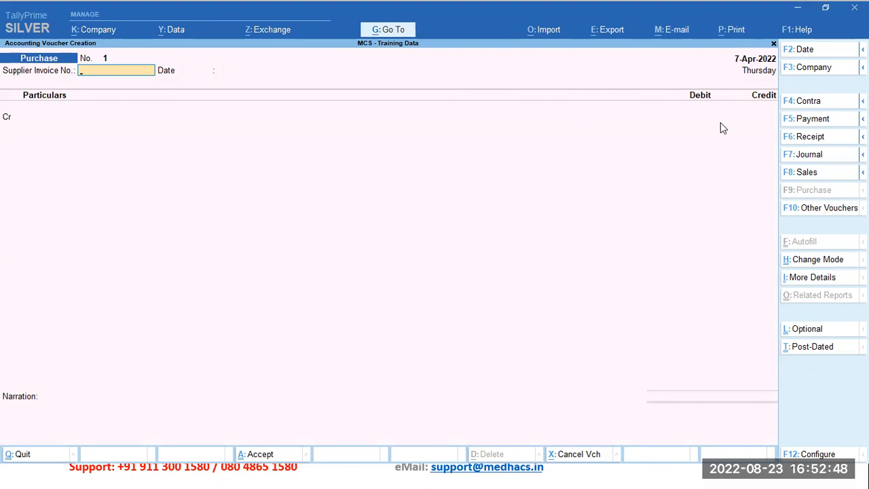
Step: Leave the supplier invoice number and date blank, choose John Traders as the credit ledger, and accept its receipt and party details as they are
{"action": "key", "text": "Return"}
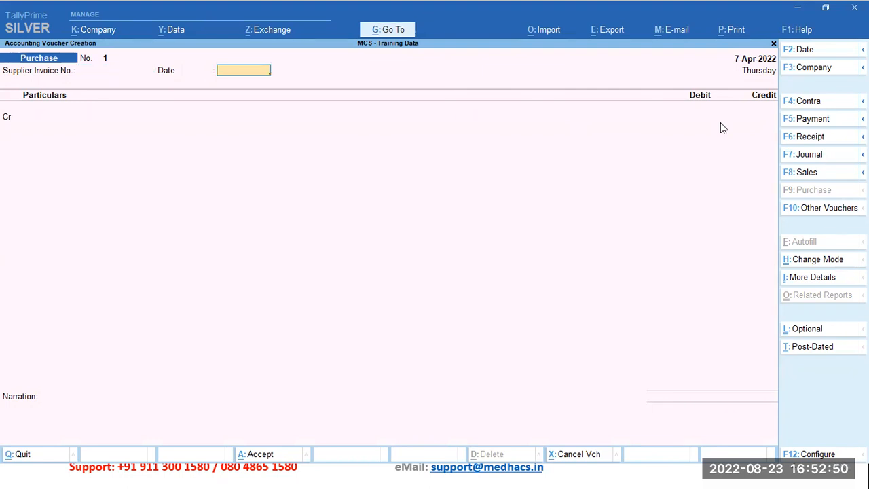
{"action": "key", "text": "Return"}
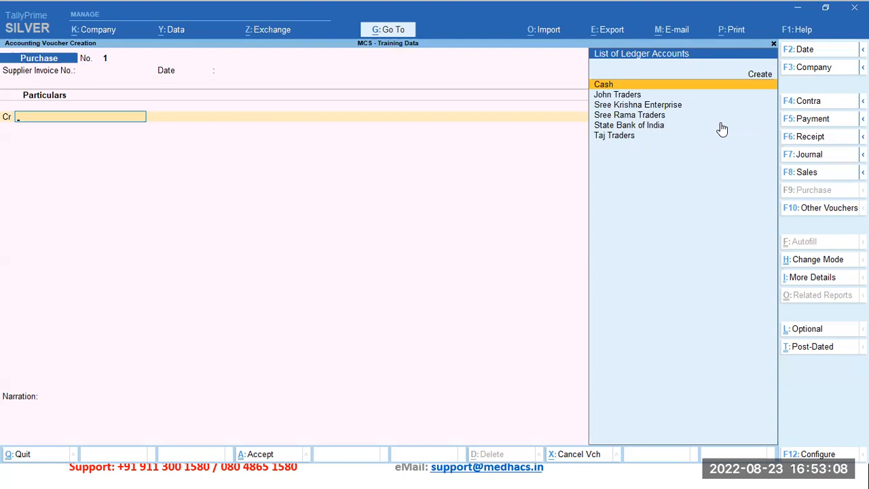
{"action": "key", "text": "Down"}
{"action": "key", "text": "Return"}
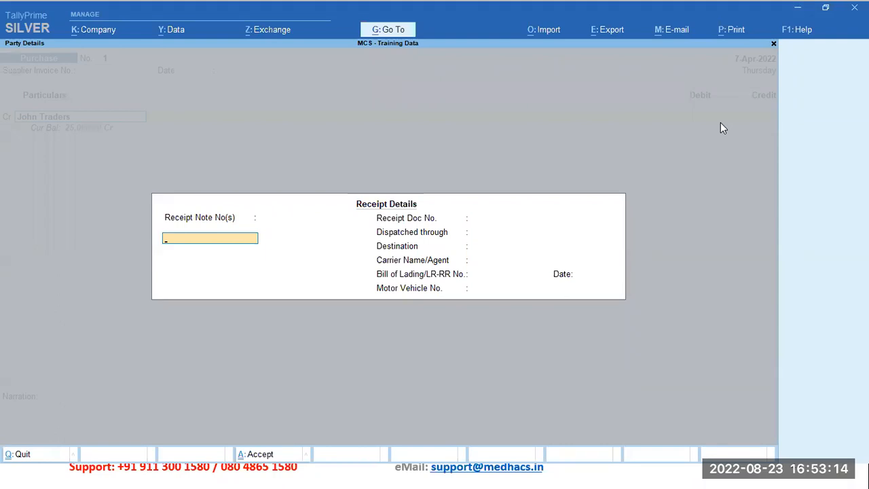
{"action": "key", "text": "ctrl+a"}
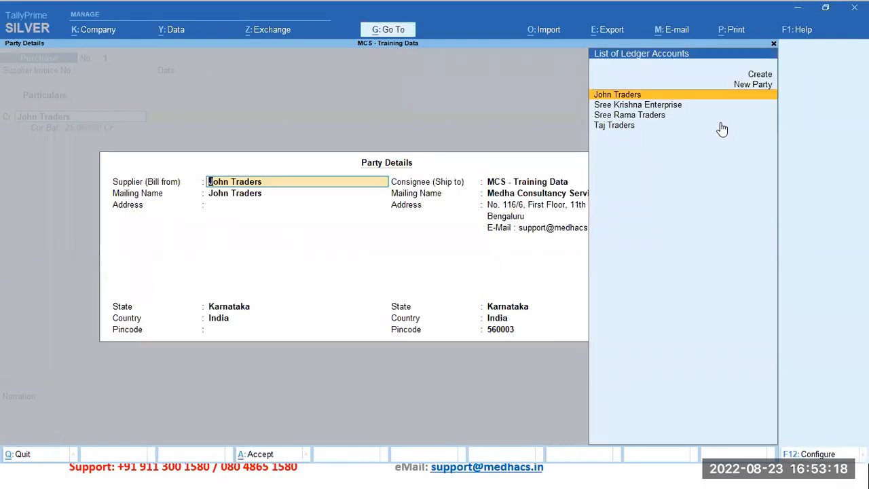
{"action": "key", "text": "ctrl+a"}
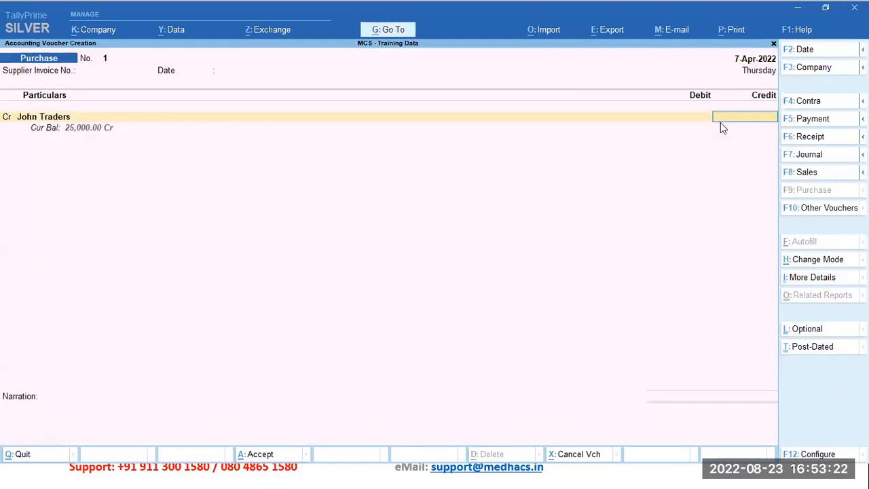
Step: Credit John Traders with 1,25,000 and allocate it to new bill reference 1 with 40 credit days
{"action": "type", "text": "125000"}
{"action": "key", "text": "Return"}
{"action": "key", "text": "Return"}
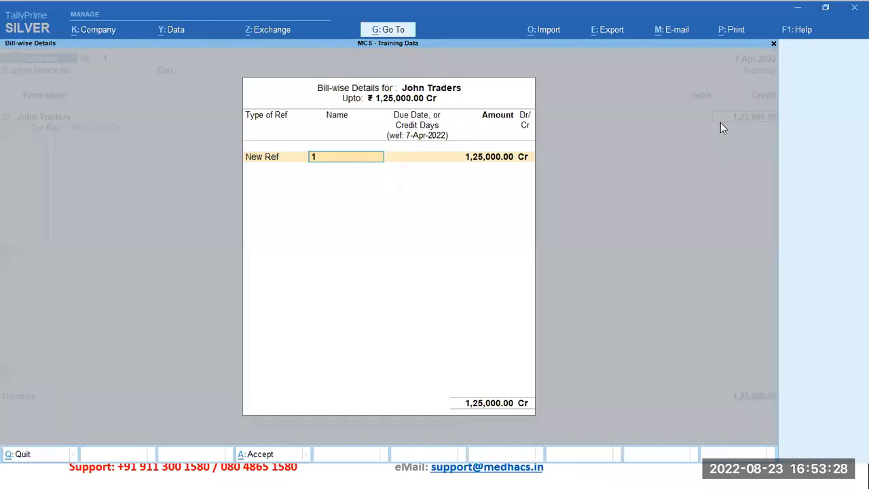
{"action": "key", "text": "Return"}
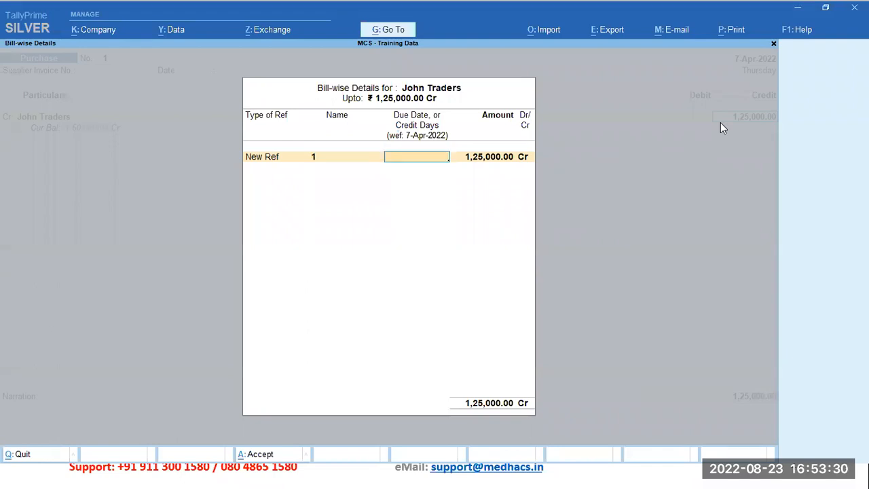
{"action": "type", "text": "40"}
{"action": "key", "text": "Return"}
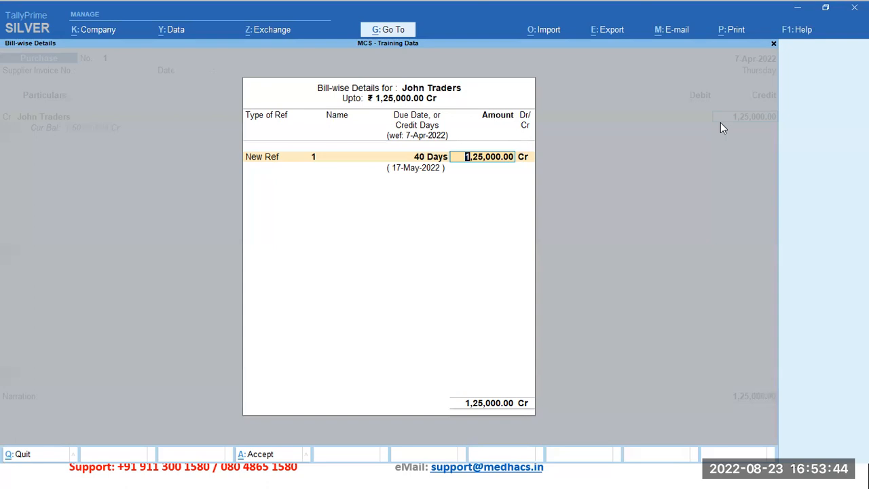
{"action": "key", "text": "Return"}
{"action": "key", "text": "Return"}
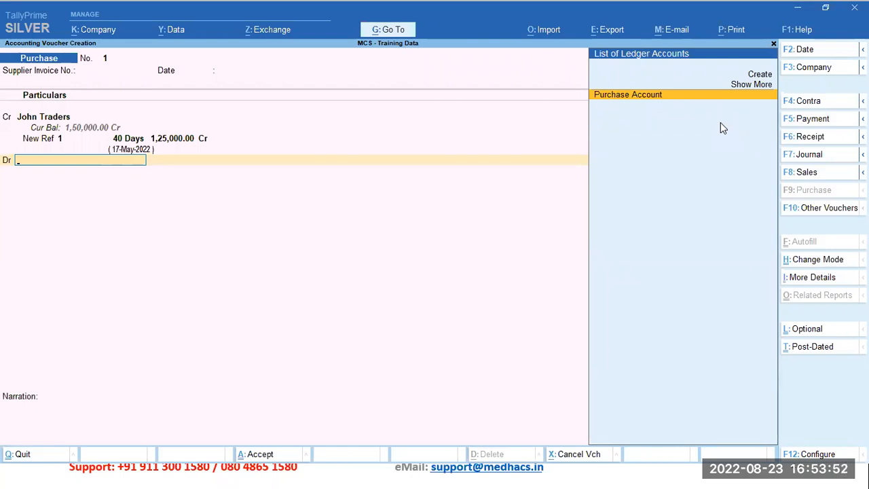
Step: Debit the Purchase Account with 1,25,000 and accept the purchase voucher without a narration
{"action": "key", "text": "Return"}
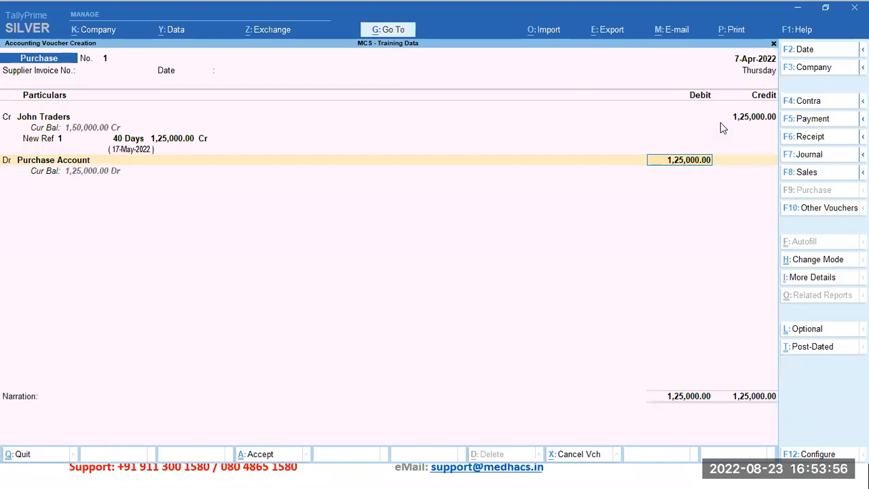
{"action": "key", "text": "Return"}
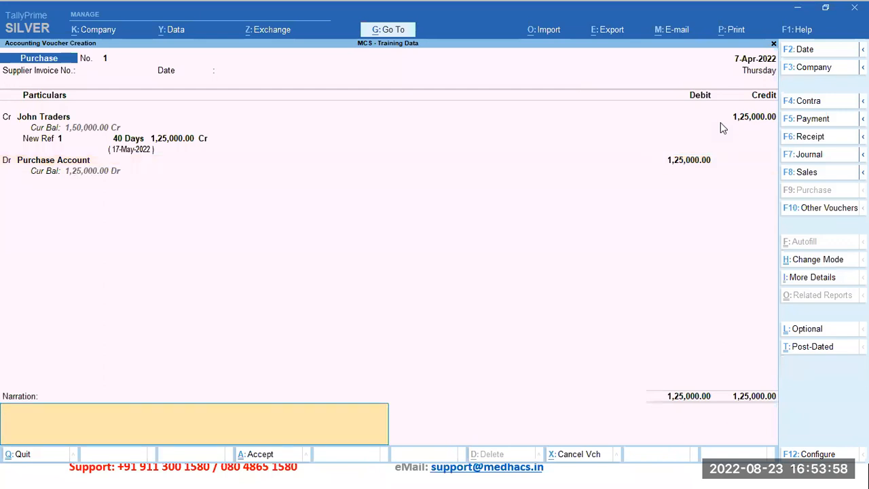
{"action": "key", "text": "Return"}
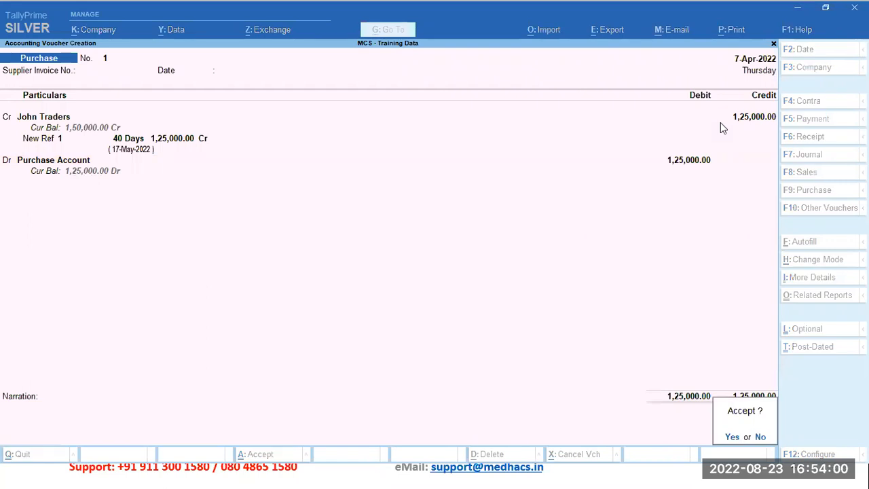
{"action": "key", "text": "Return"}
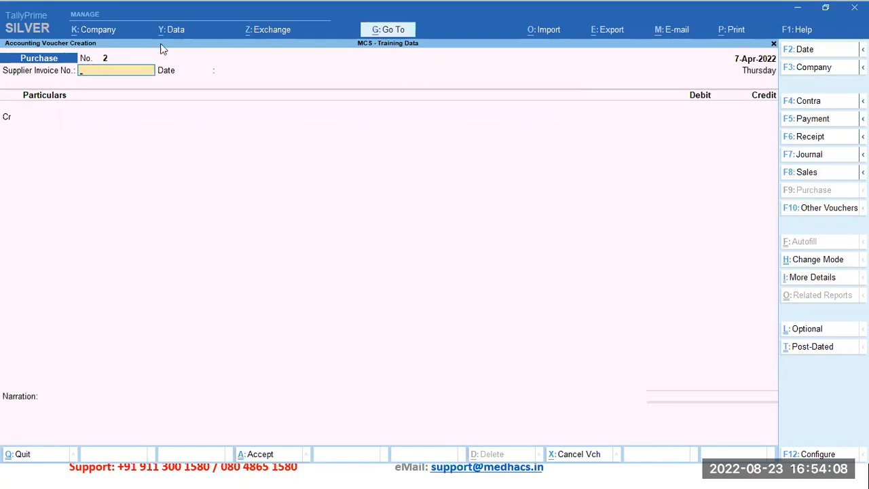
Step: Start a Sales voucher, set its date to 10-Apr-2022, and leave the reference number and date blank
{"action": "left_click", "coordinate": [814, 180]}
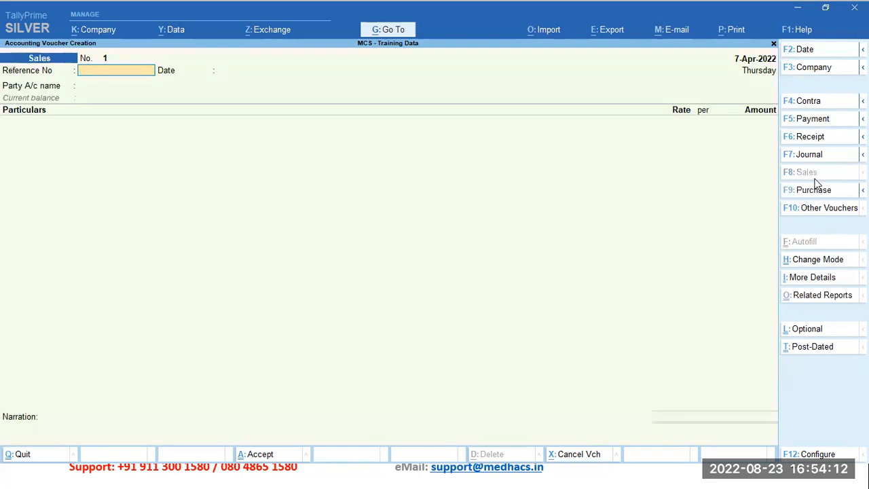
{"action": "key", "text": "F2"}
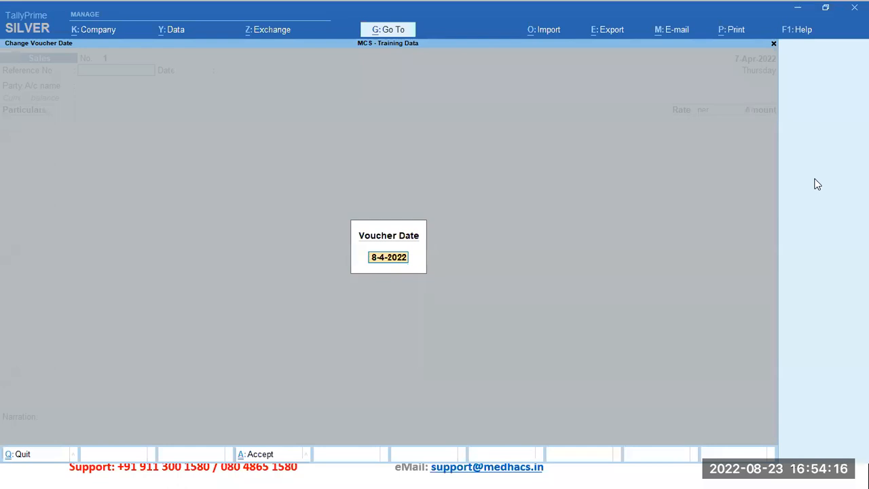
{"action": "type", "text": "10"}
{"action": "key", "text": "Return"}
{"action": "key", "text": "Return"}
{"action": "key", "text": "Return"}
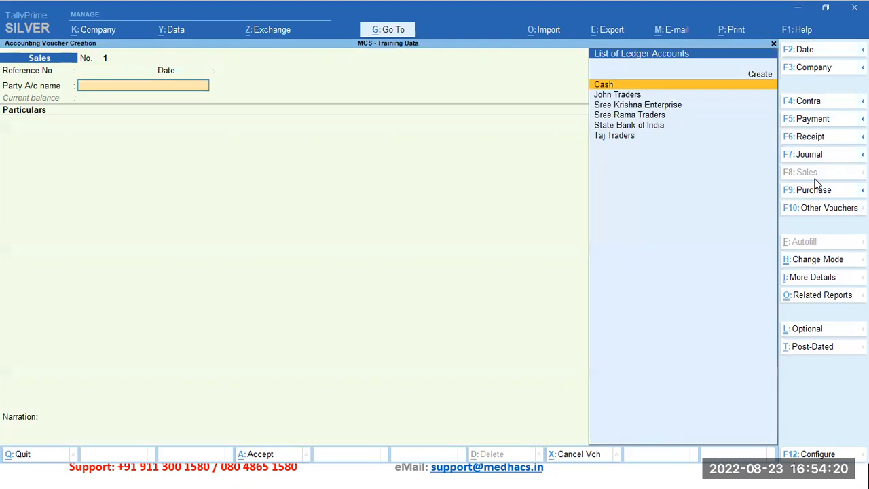
Step: Change the sales voucher to As Voucher mode and skip its reference fields to reach the debit ledger entry
{"action": "left_click", "coordinate": [837, 265]}
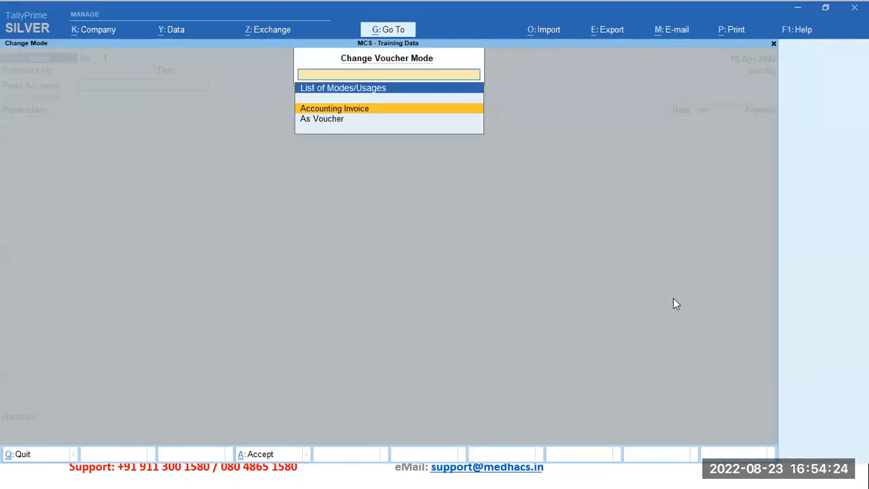
{"action": "key", "text": "Down"}
{"action": "key", "text": "Return"}
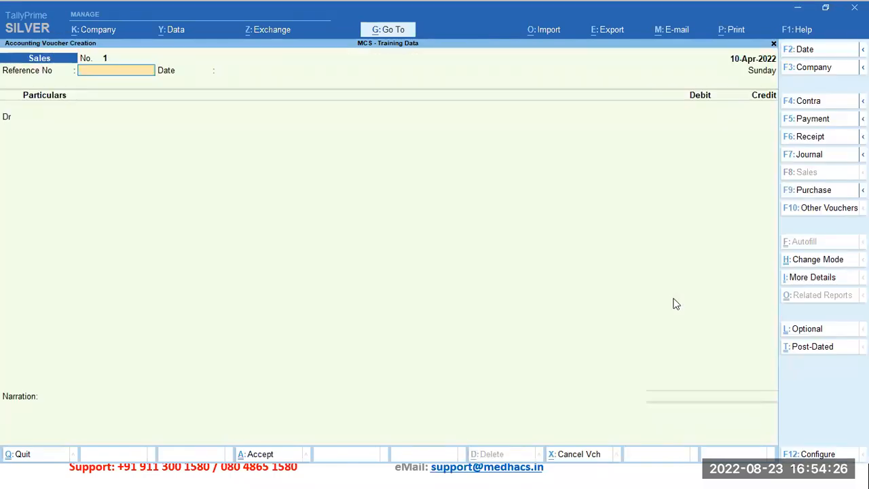
{"action": "key", "text": "Return"}
{"action": "key", "text": "Return"}
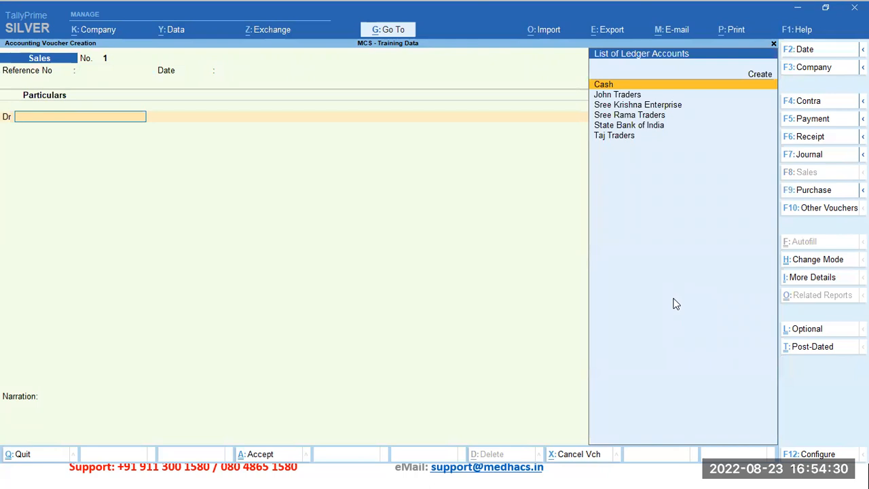
Step: Debit Sree Rama Traders with 1,75,000 in the sales voucher, accepting the dispatch and party details as they are
{"action": "key", "text": "Down"}
{"action": "key", "text": "Down"}
{"action": "key", "text": "Down"}
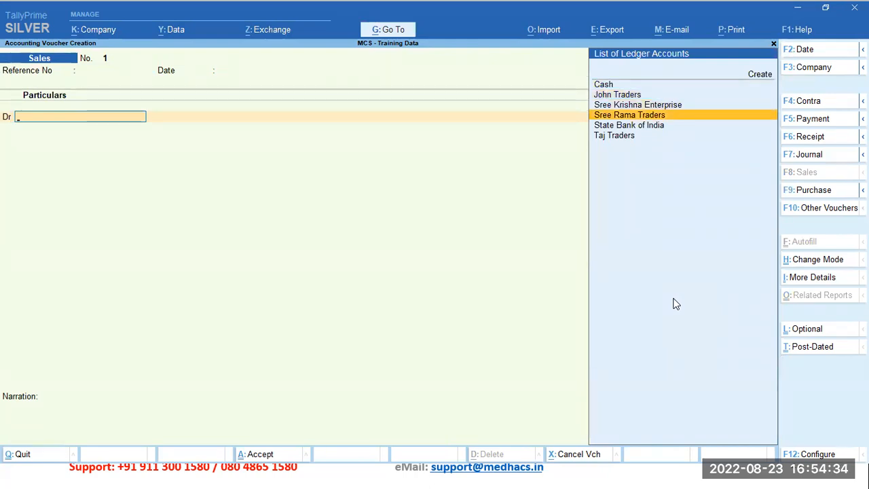
{"action": "key", "text": "Return"}
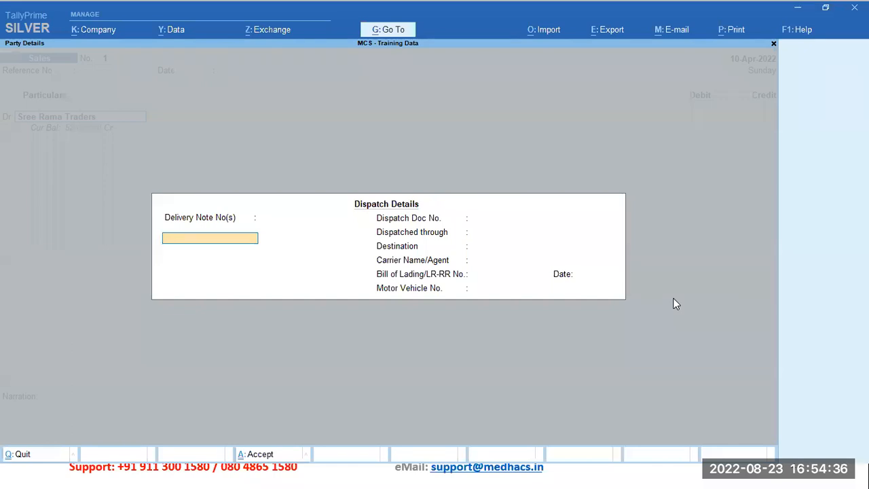
{"action": "key", "text": "ctrl+a"}
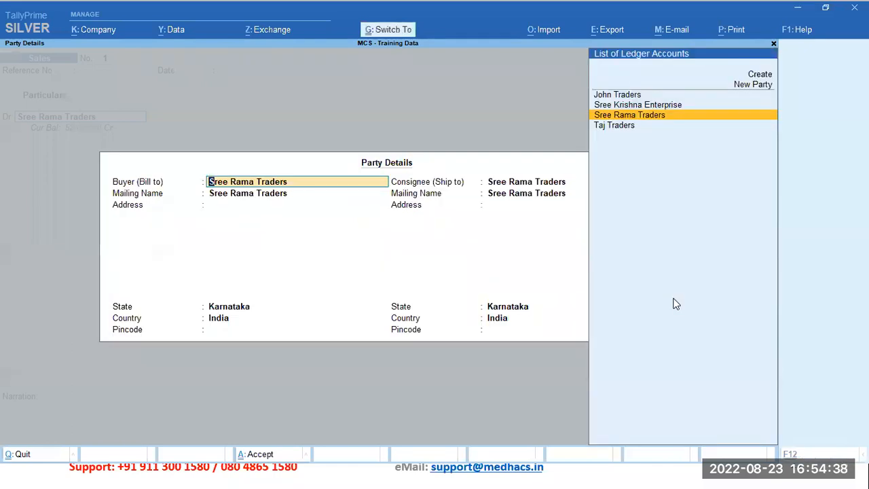
{"action": "key", "text": "ctrl+a"}
{"action": "type", "text": "1,75,000"}
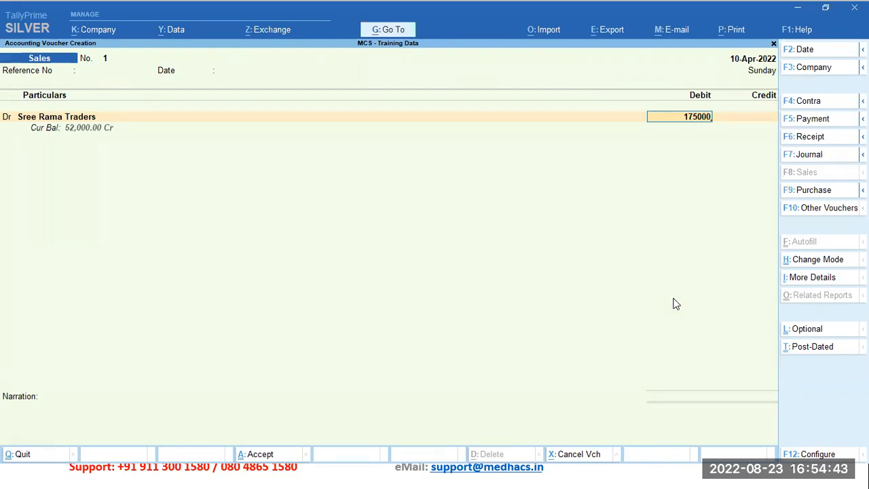
{"action": "key", "text": "Return"}
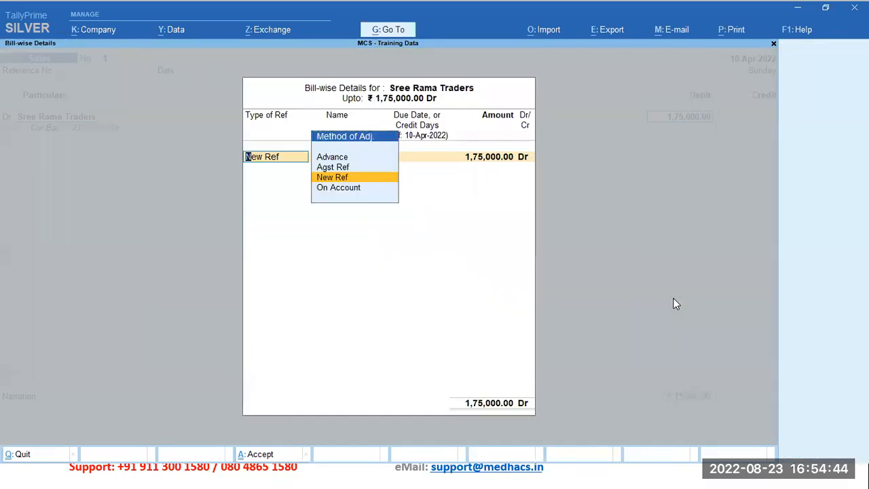
Step: Allocate the full Sree Rama Traders debit to new bill reference 111 with 10 credit days
{"action": "key", "text": "Return"}
{"action": "type", "text": "1"}
{"action": "key", "text": "Return"}
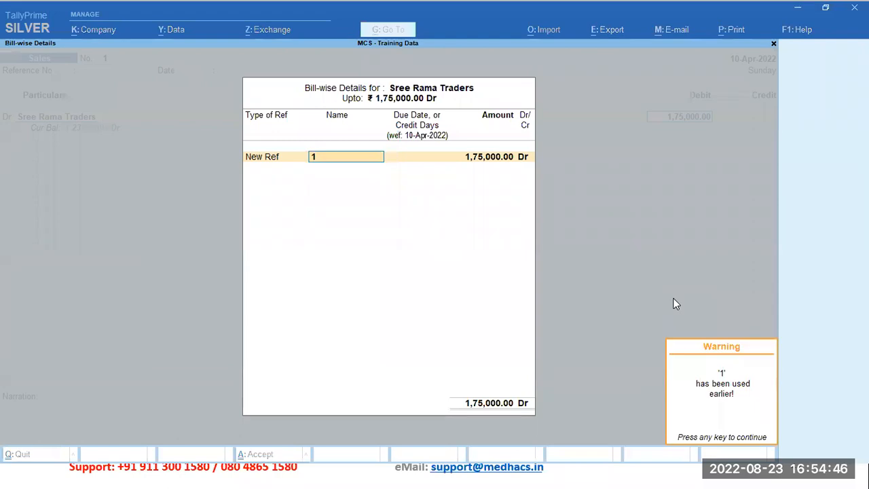
{"action": "key", "text": "Return"}
{"action": "key", "text": "BackSpace"}
{"action": "type", "text": "11"}
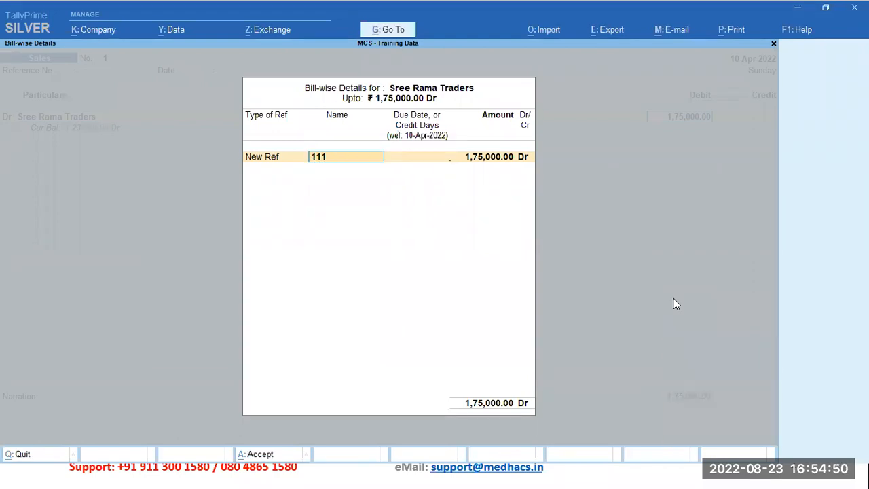
{"action": "key", "text": "Return"}
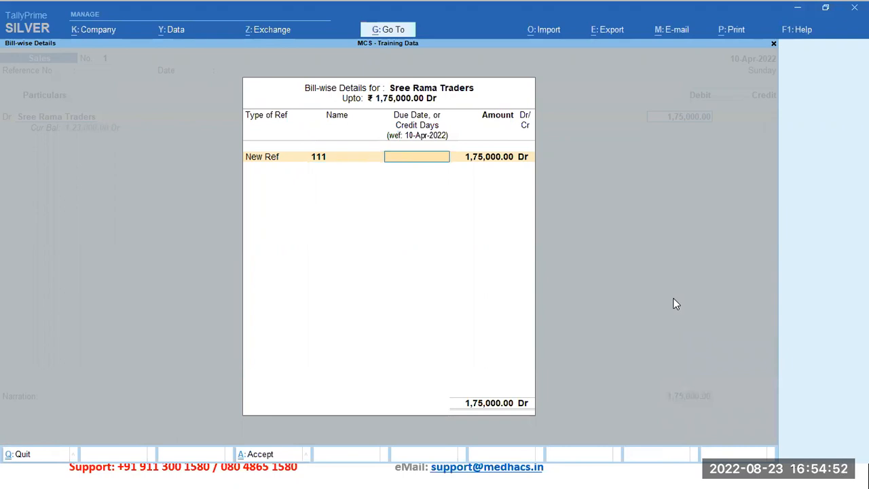
{"action": "type", "text": "10"}
{"action": "key", "text": "Return"}
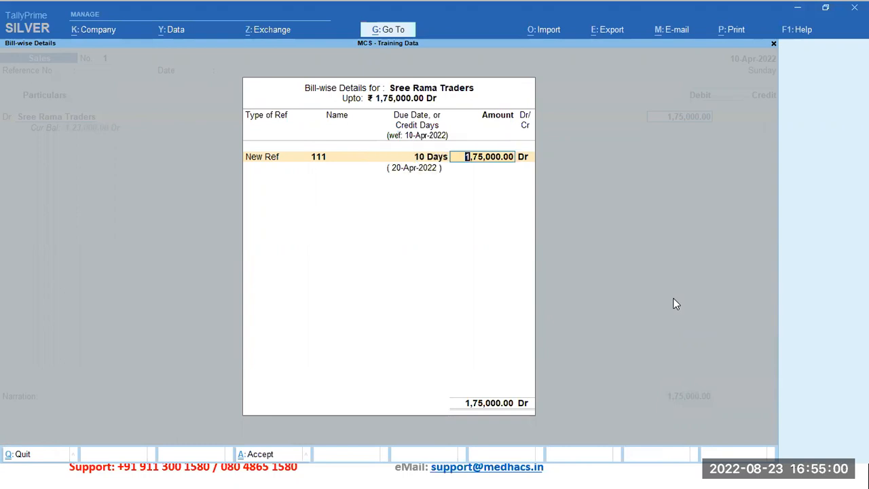
{"action": "key", "text": "Return"}
{"action": "key", "text": "Return"}
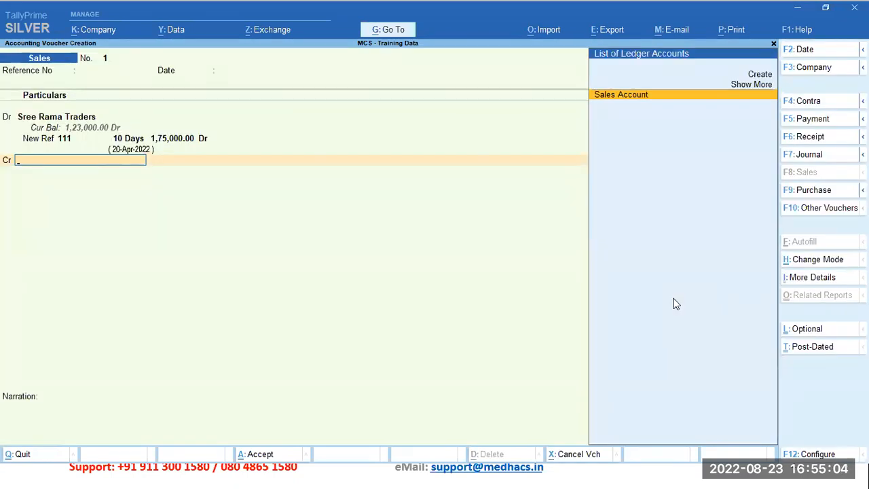
Step: Credit the Sales Account with 1,75,000 and accept the sales voucher without a narration
{"action": "key", "text": "Return"}
{"action": "key", "text": "Return"}
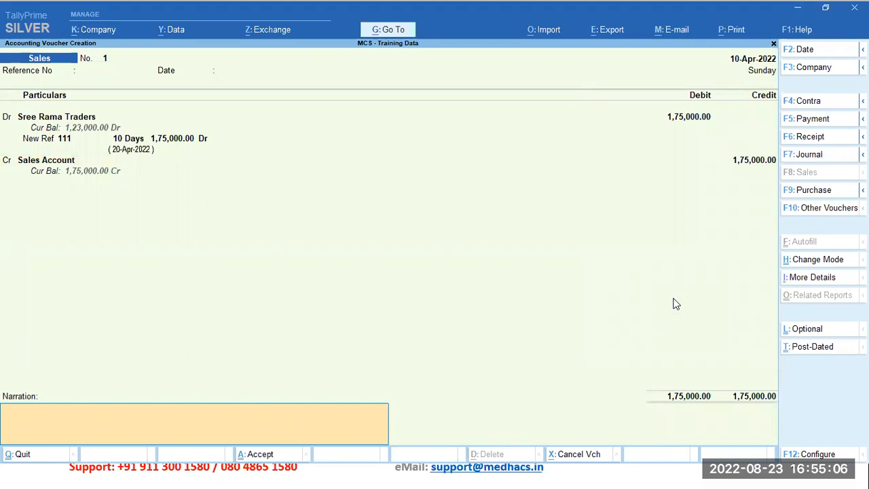
{"action": "key", "text": "Return"}
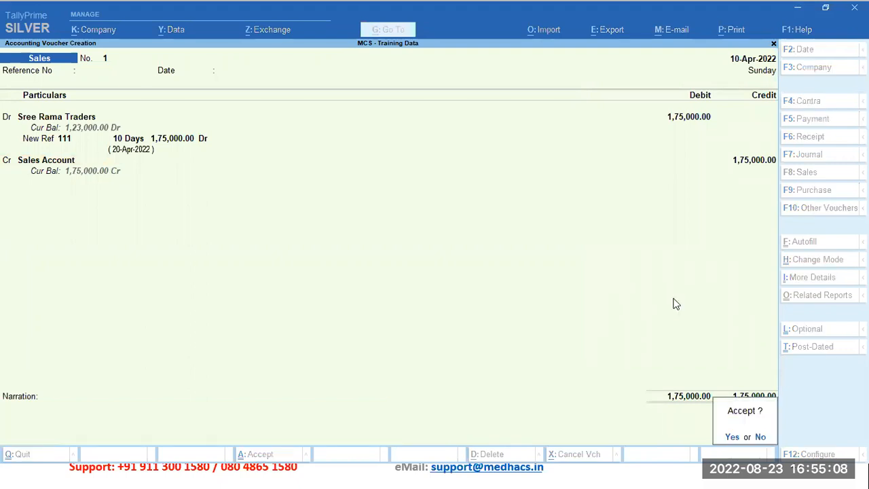
{"action": "key", "text": "Return"}
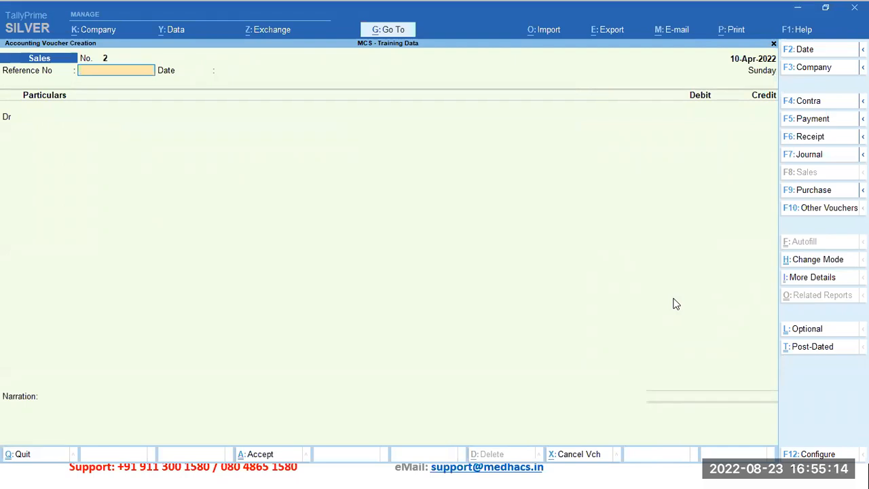
Step: Start a Journal voucher dated 11-Apr-2022 with reference number 42134243 and reference date 11-Apr-2022
{"action": "left_click", "coordinate": [833, 160]}
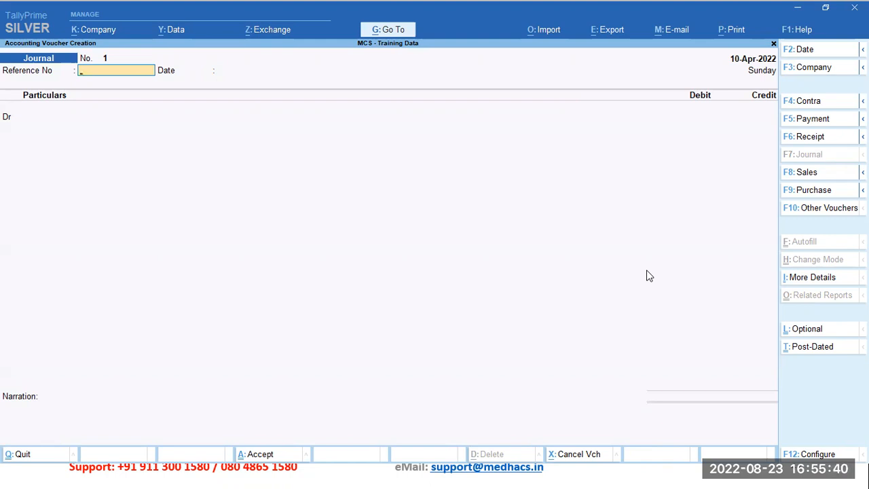
{"action": "key", "text": "F2"}
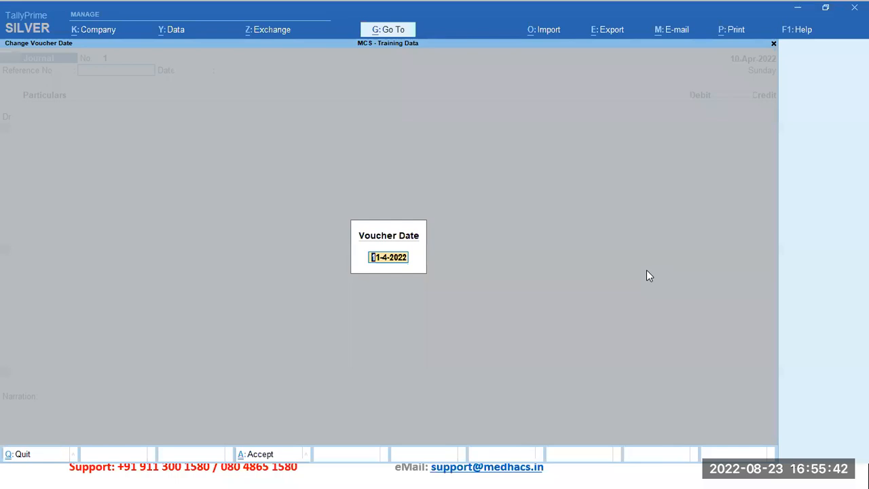
{"action": "key", "text": "Return"}
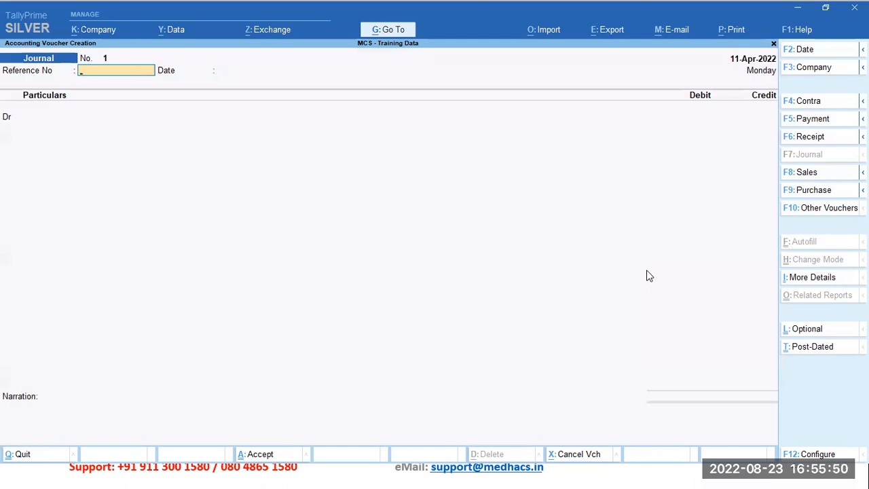
{"action": "type", "text": "42134243"}
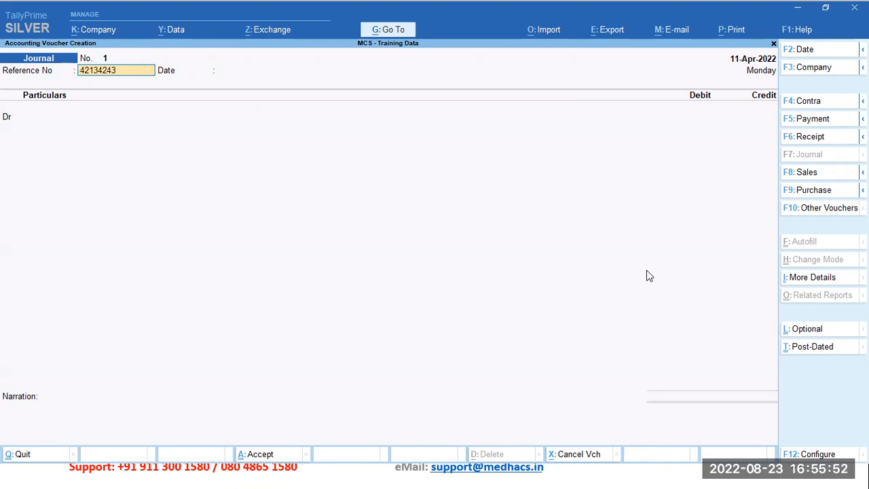
{"action": "key", "text": "Return"}
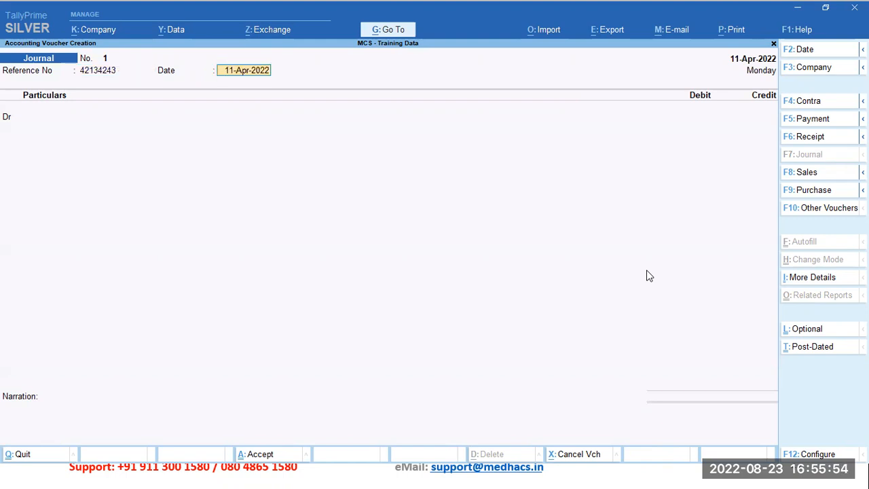
{"action": "key", "text": "Return"}
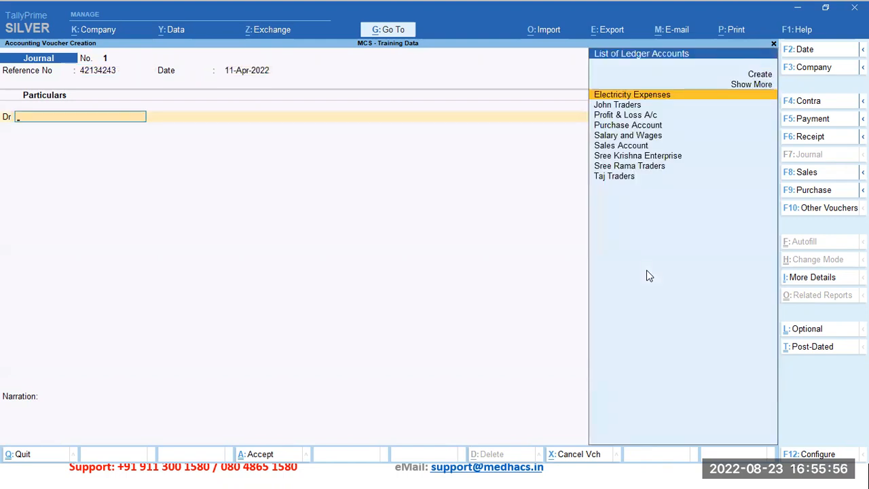
Step: Start creating a ledger for the journal's debit entry and name it Telephone Expenses
{"action": "key", "text": "Down"}
{"action": "key", "text": "Down"}
{"action": "key", "text": "Down"}
{"action": "key", "text": "Down"}
{"action": "key", "text": "Down"}
{"action": "key", "text": "Down"}
{"action": "key", "text": "Down"}
{"action": "key", "text": "Down"}
{"action": "key", "text": "Up"}
{"action": "key", "text": "Up"}
{"action": "key", "text": "Up"}
{"action": "key", "text": "Up"}
{"action": "key", "text": "Up"}
{"action": "key", "text": "Up"}
{"action": "key", "text": "Up"}
{"action": "key", "text": "Up"}
{"action": "key", "text": "Up"}
{"action": "key", "text": "Up"}
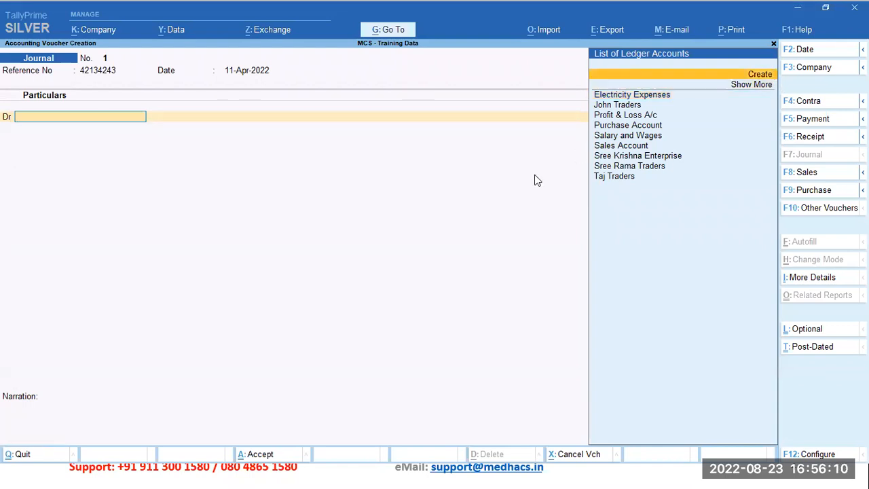
{"action": "key", "text": "Return"}
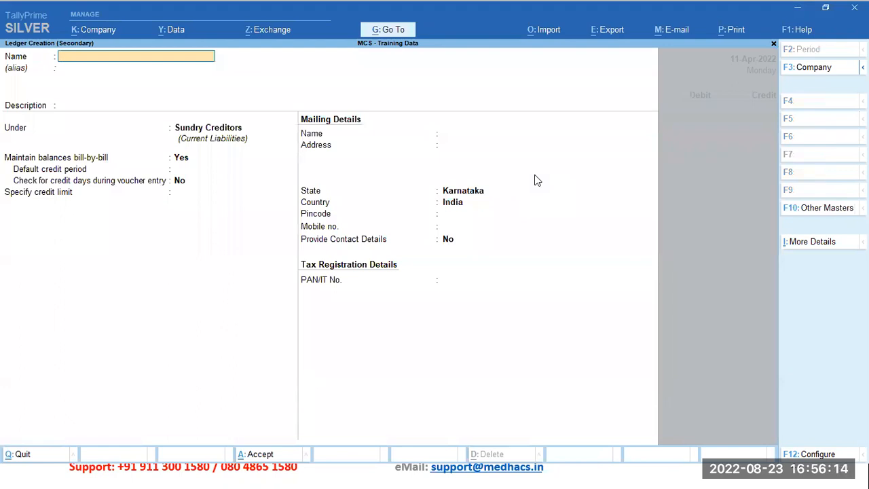
{"action": "type", "text": "Telephone Expenses"}
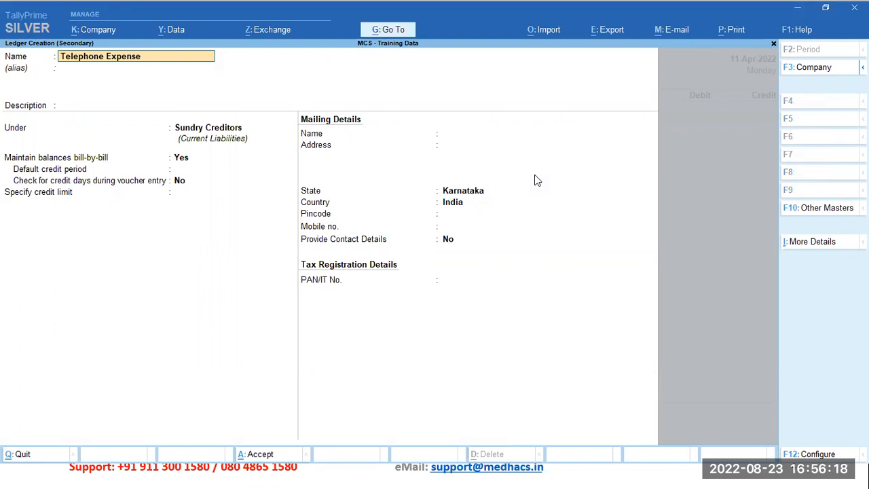
Step: Place the Telephone Expenses ledger under Indirect Expenses, set its ledger type to Not Applicable, and accept it
{"action": "key", "text": "Return"}
{"action": "key", "text": "Return"}
{"action": "key", "text": "Return"}
{"action": "type", "text": "Su"}
{"action": "key", "text": "BackSpace"}
{"action": "key", "text": "BackSpace"}
{"action": "type", "text": "Ex"}
{"action": "key", "text": "Down"}
{"action": "key", "text": "Down"}
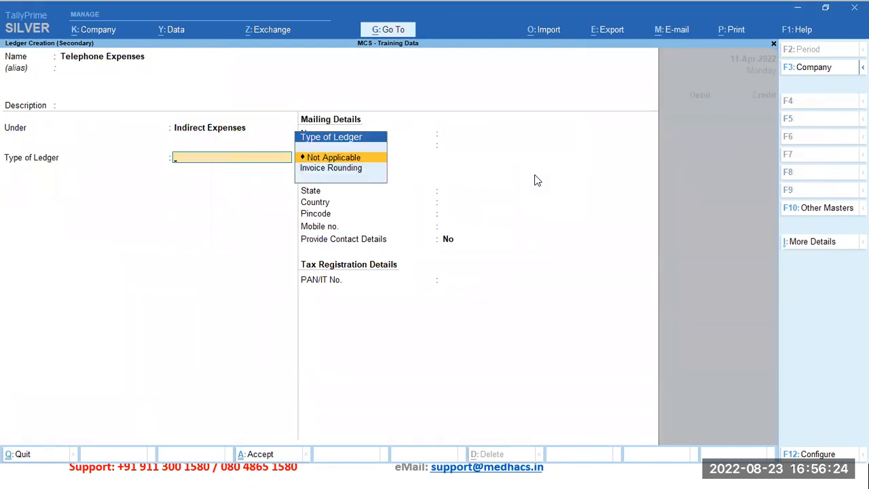
{"action": "key", "text": "Return"}
{"action": "key", "text": "ctrl+a"}
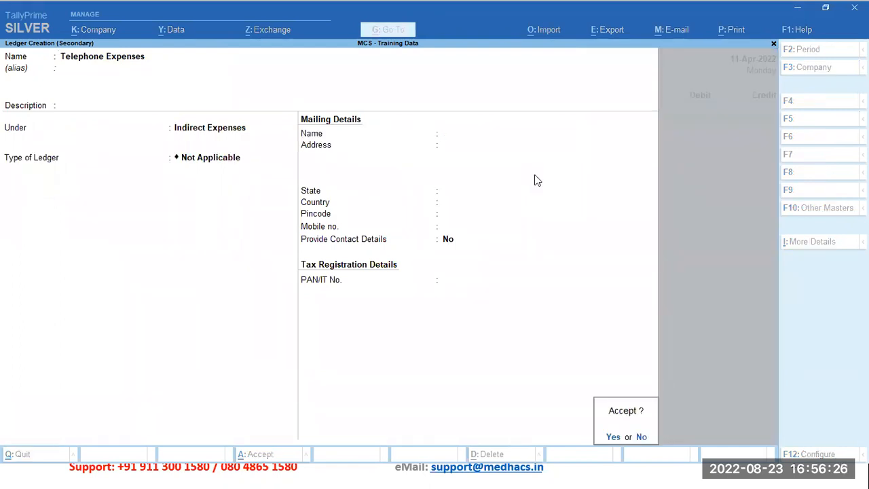
{"action": "key", "text": "Return"}
Step: Debit Telephone Expenses with 10,000 in the journal voucher and proceed to the credit entry
{"action": "type", "text": "10,000"}
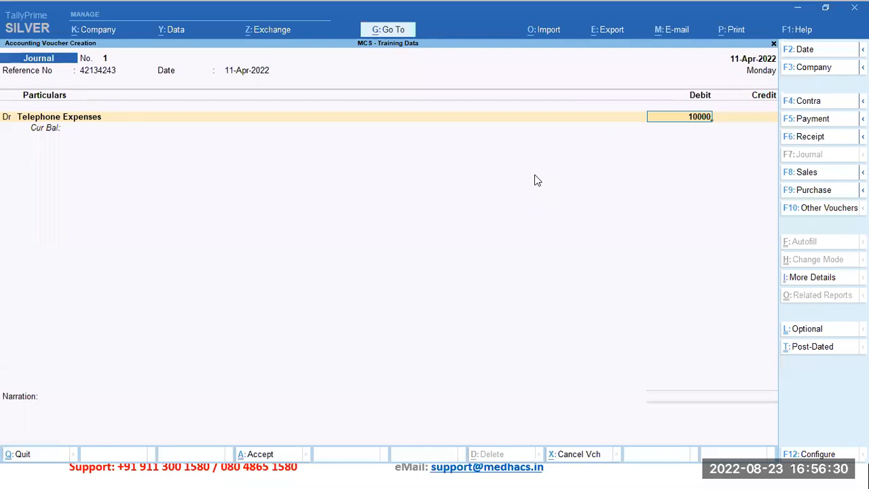
{"action": "key", "text": "Return"}
{"action": "key", "text": "Return"}
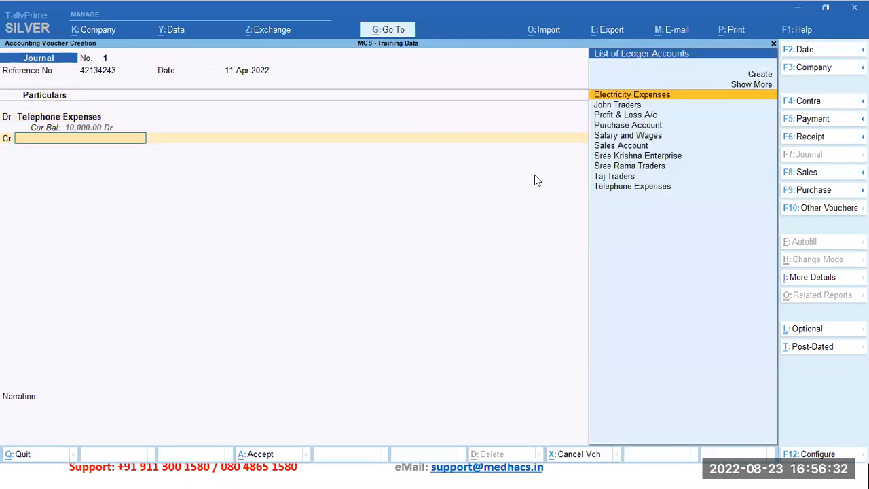
Step: Create a ledger named BSNL for the credit entry under Sundry Creditors, keeping bill-by-bill balances set to Yes
{"action": "key", "text": "Down"}
{"action": "key", "text": "Down"}
{"action": "key", "text": "Down"}
{"action": "key", "text": "Down"}
{"action": "key", "text": "Down"}
{"action": "key", "text": "Down"}
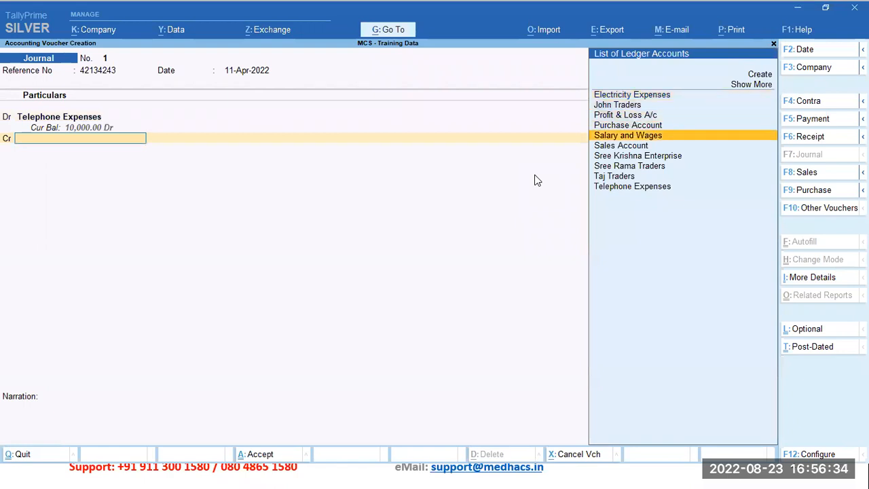
{"action": "key", "text": "Up"}
{"action": "key", "text": "Up"}
{"action": "key", "text": "Up"}
{"action": "key", "text": "Up"}
{"action": "key", "text": "Up"}
{"action": "key", "text": "Up"}
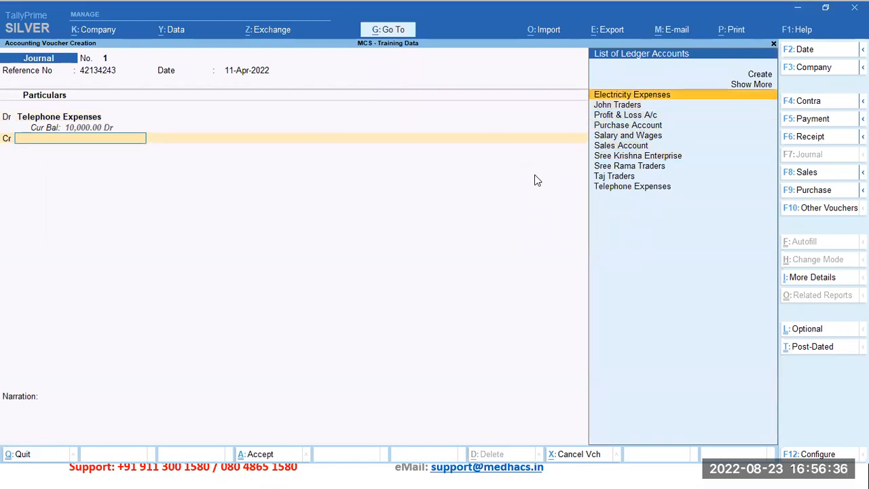
{"action": "key", "text": "alt+c"}
{"action": "type", "text": "BSNL"}
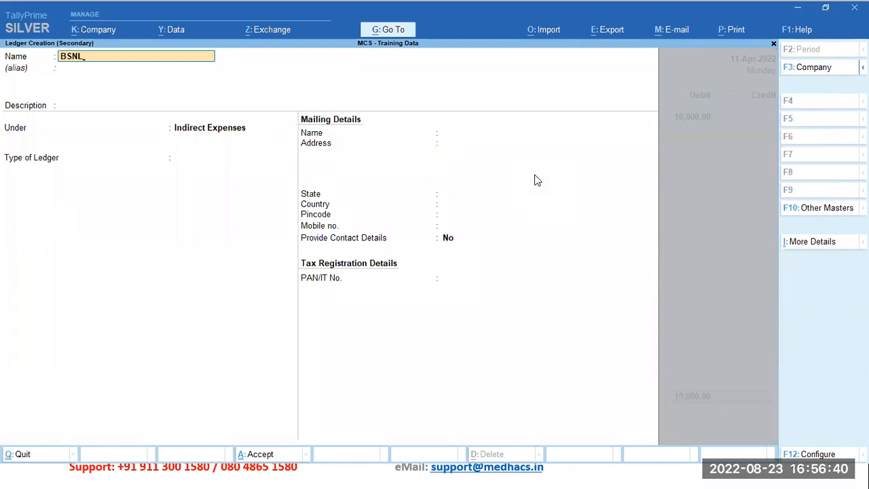
{"action": "key", "text": "Return"}
{"action": "key", "text": "Return"}
{"action": "key", "text": "Return"}
{"action": "type", "text": "Su"}
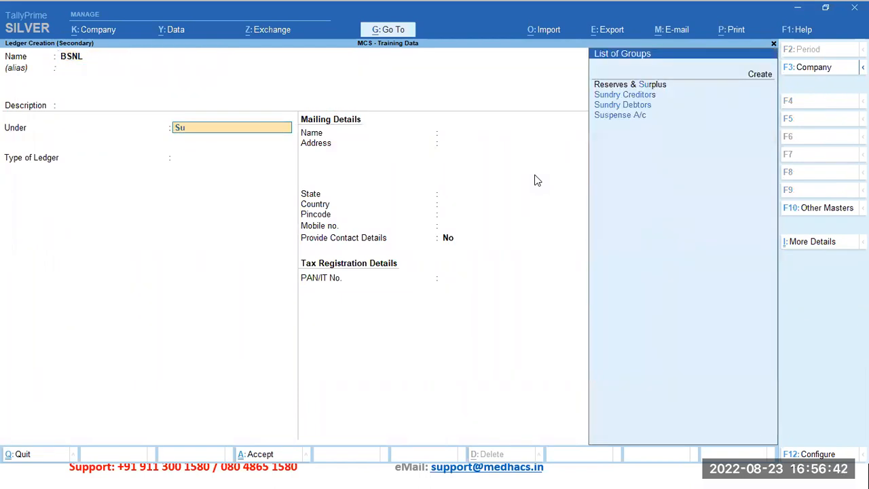
{"action": "key", "text": "Down"}
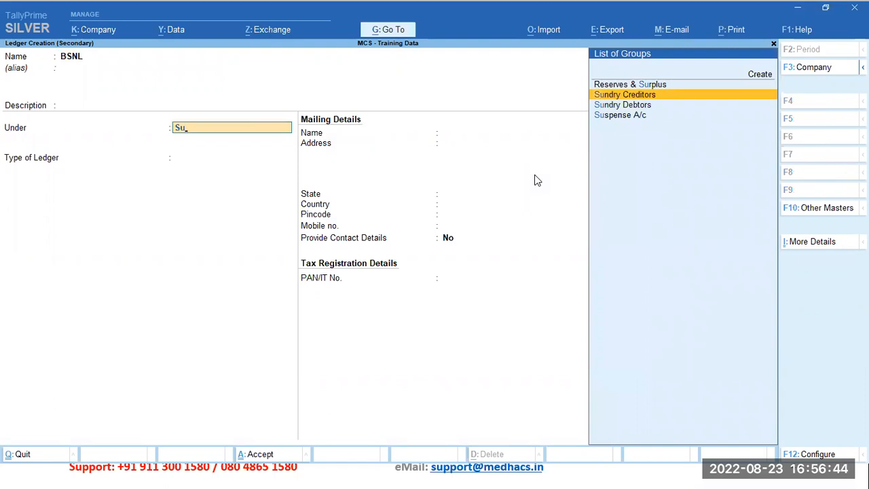
{"action": "key", "text": "Return"}
Step: Accept the BSNL ledger with its remaining fields at their defaults and credit BSNL with 10,000 in the journal
{"action": "key", "text": "Return"}
{"action": "key", "text": "Return"}
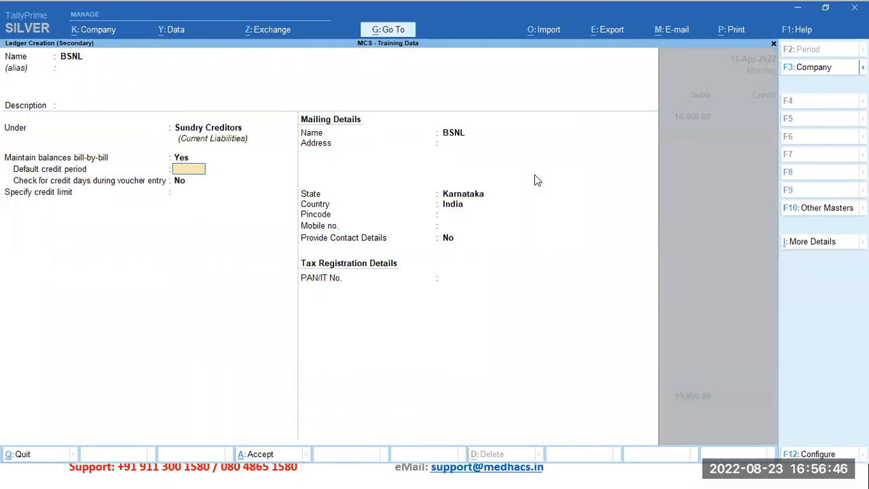
{"action": "key", "text": "Return"}
{"action": "key", "text": "Return"}
{"action": "key", "text": "Return"}
{"action": "key", "text": "Return"}
{"action": "key", "text": "Return"}
{"action": "key", "text": "Return"}
{"action": "key", "text": "Return"}
{"action": "key", "text": "Return"}
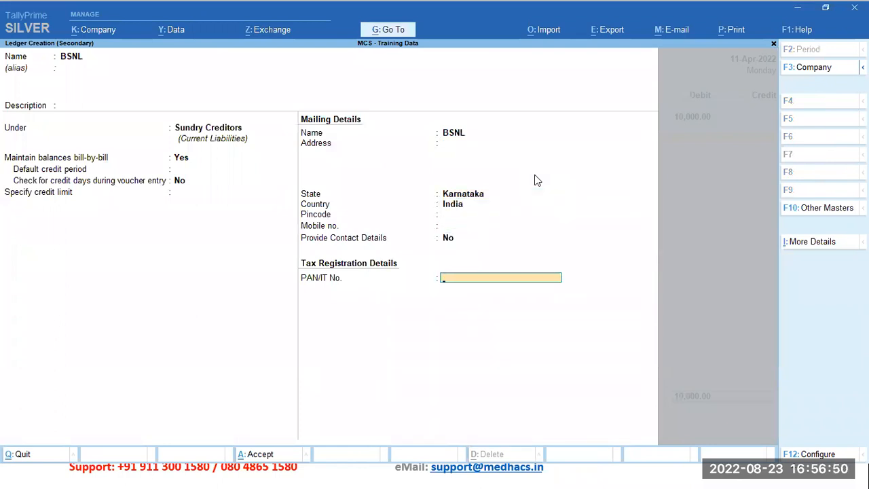
{"action": "key", "text": "Return"}
{"action": "key", "text": "Return"}
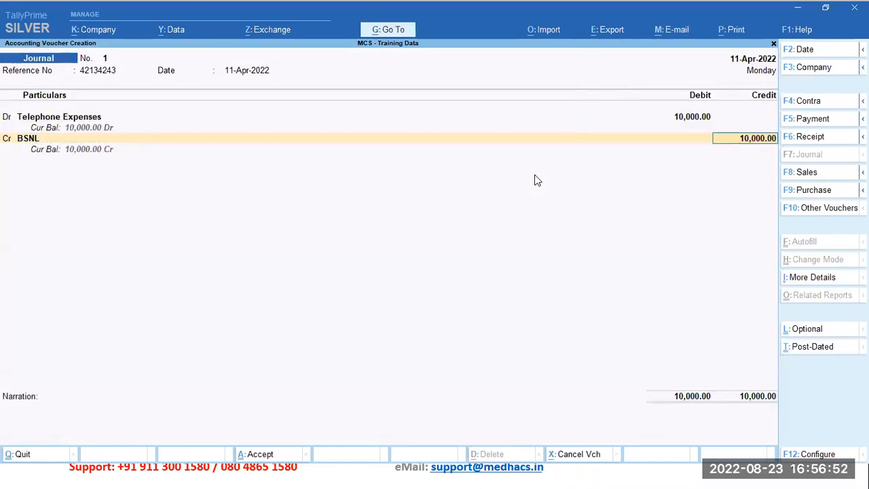
Step: Allocate BSNL's 10,000 credit as a New Ref under the voucher's reference number, with due date 20-Apr-2022
{"action": "key", "text": "Return"}
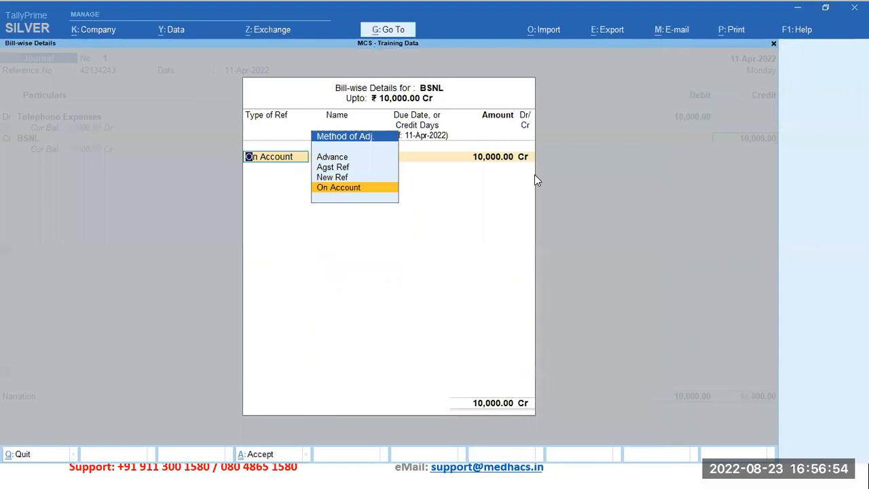
{"action": "key", "text": "Up"}
{"action": "key", "text": "Return"}
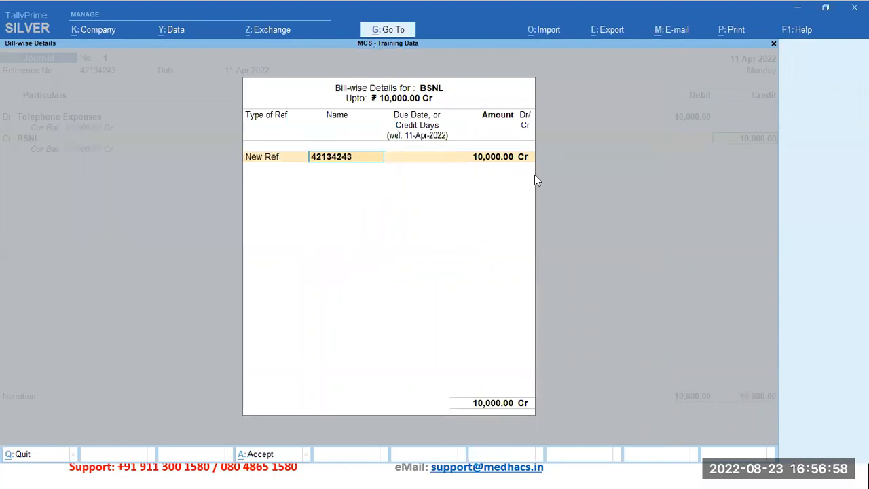
{"action": "key", "text": "Return"}
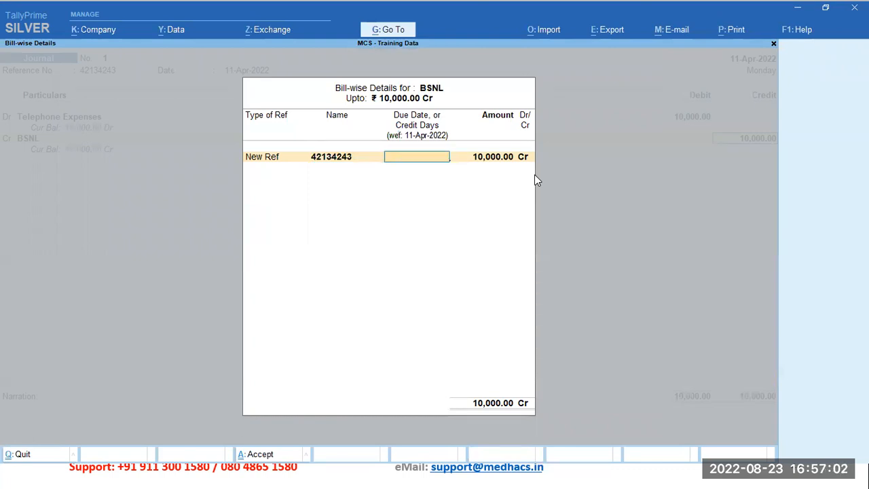
{"action": "type", "text": "20 4 22"}
{"action": "key", "text": "Return"}
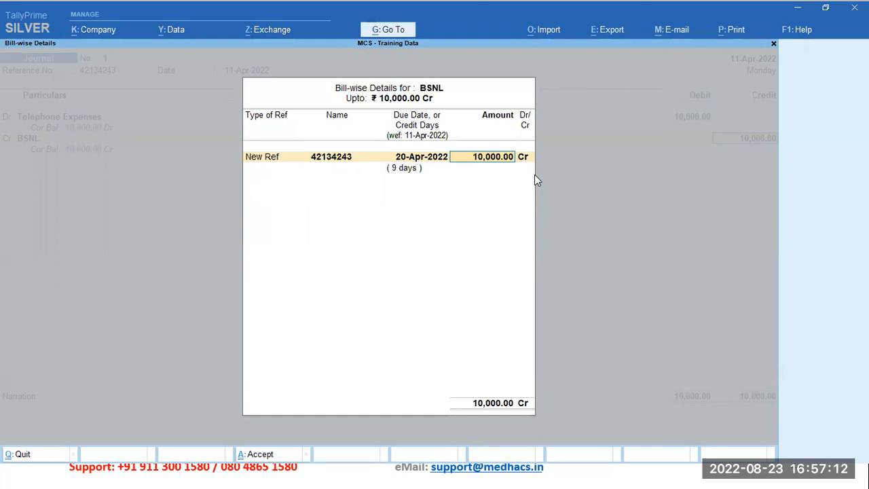
{"action": "key", "text": "Return"}
Step: Save the journal voucher without a narration and leave voucher creation
{"action": "key", "text": "Return"}
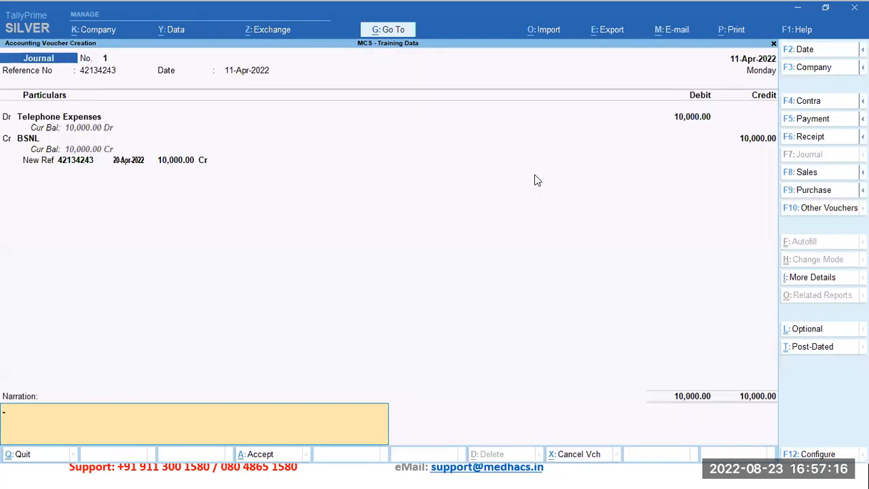
{"action": "key", "text": "Return"}
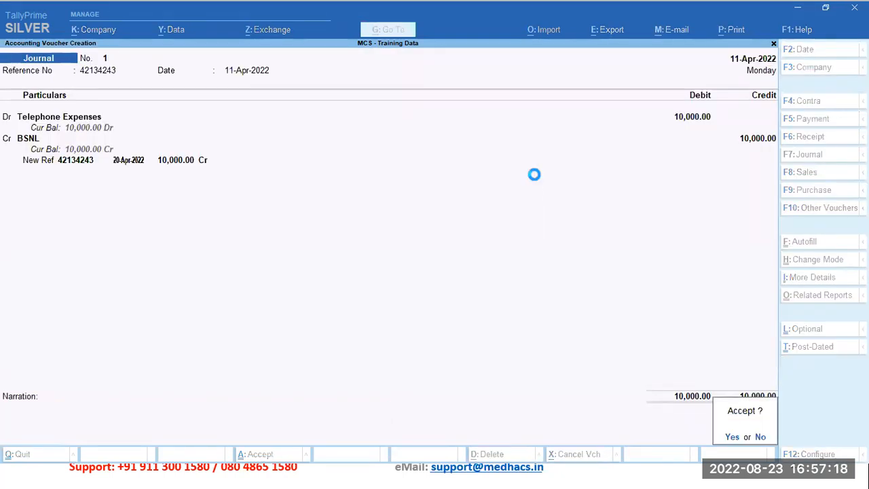
{"action": "key", "text": "Return"}
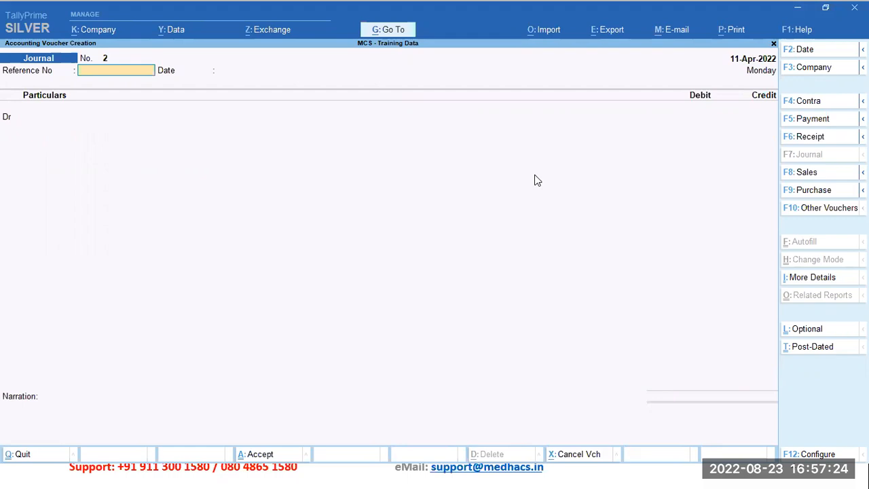
{"action": "key", "text": "Escape"}
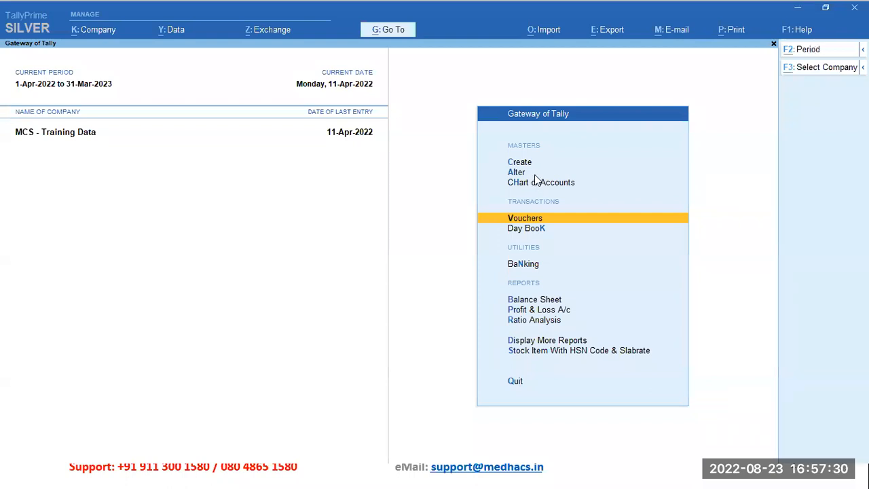
Step: Find and open the Statistics report for the company
{"action": "key", "text": "alt+g"}
{"action": "type", "text": "St"}
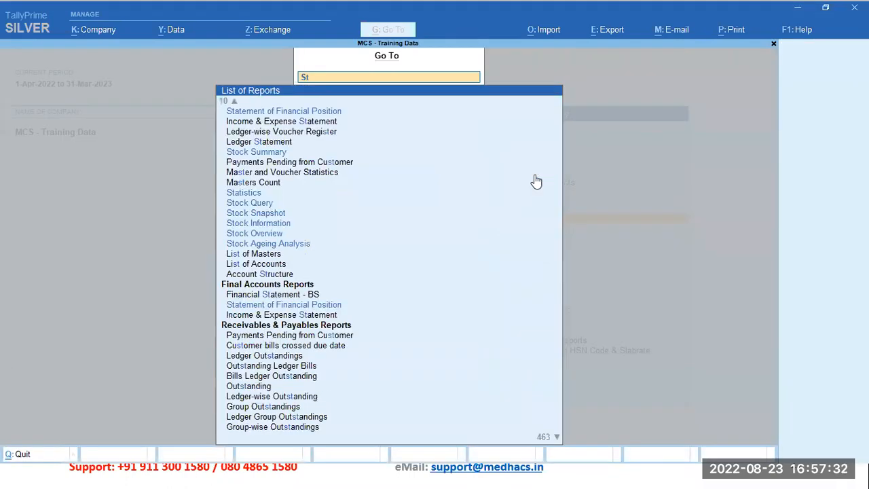
{"action": "type", "text": "a"}
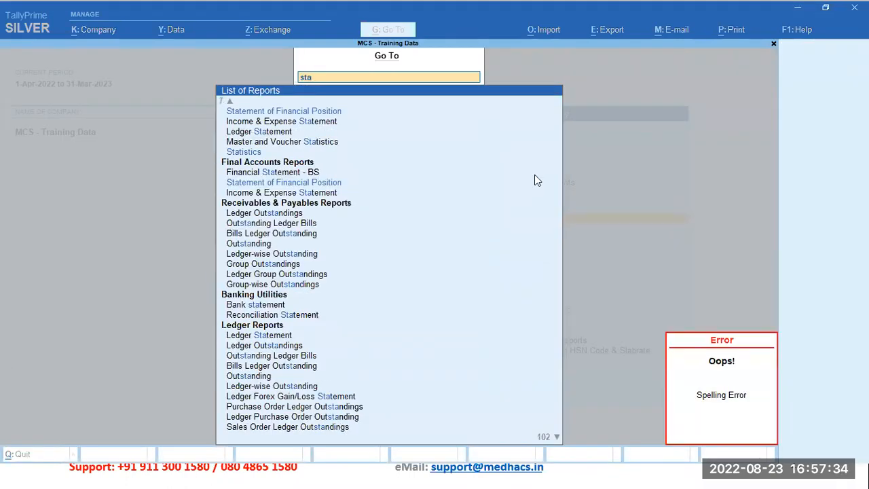
{"action": "type", "text": "tis"}
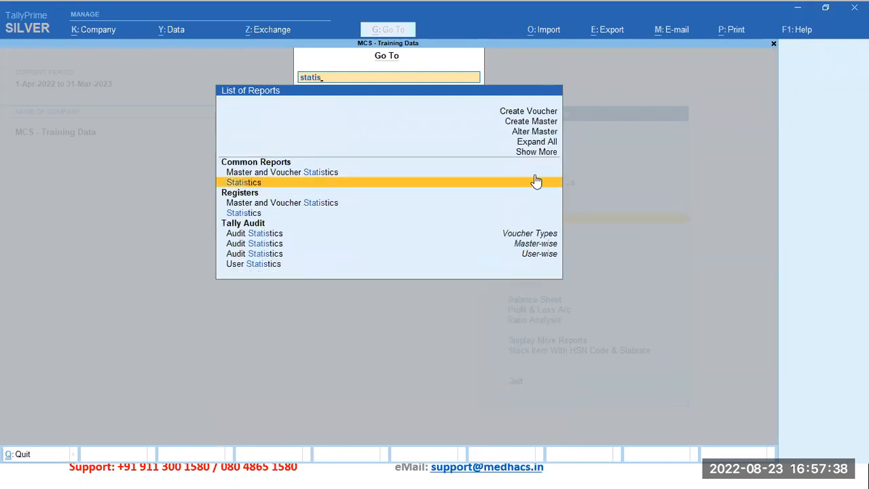
{"action": "left_click", "coordinate": [536, 181]}
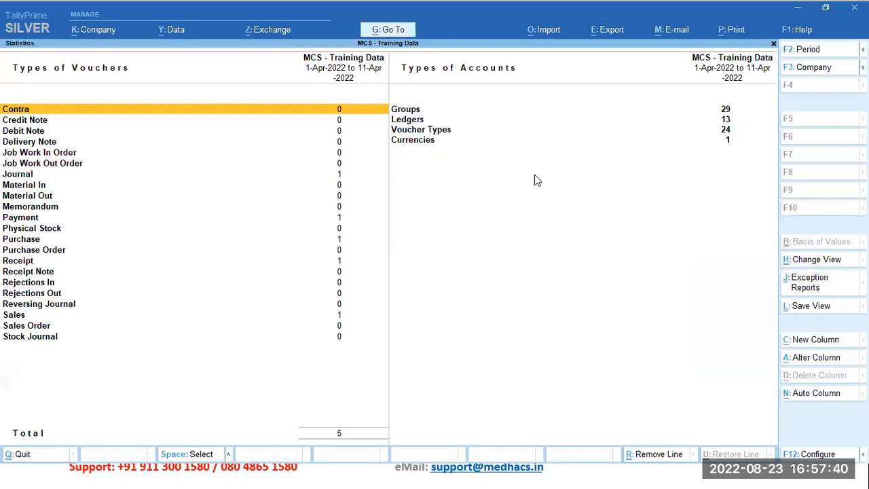
Step: Look through the types of accounts and types of vouchers listed in the Statistics report
{"action": "key", "text": "Right"}
{"action": "key", "text": "Down"}
{"action": "key", "text": "Down"}
{"action": "key", "text": "Down"}
{"action": "key", "text": "Left"}
{"action": "key", "text": "Down"}
{"action": "key", "text": "Down"}
{"action": "key", "text": "Down"}
{"action": "key", "text": "Down"}
{"action": "key", "text": "Down"}
{"action": "key", "text": "Down"}
{"action": "key", "text": "Down"}
{"action": "key", "text": "Down"}
{"action": "key", "text": "Down"}
{"action": "key", "text": "Down"}
{"action": "key", "text": "Down"}
{"action": "key", "text": "Down"}
{"action": "key", "text": "Down"}
{"action": "key", "text": "Down"}
{"action": "key", "text": "Down"}
{"action": "key", "text": "Down"}
{"action": "key", "text": "Down"}
{"action": "key", "text": "Down"}
{"action": "key", "text": "Down"}
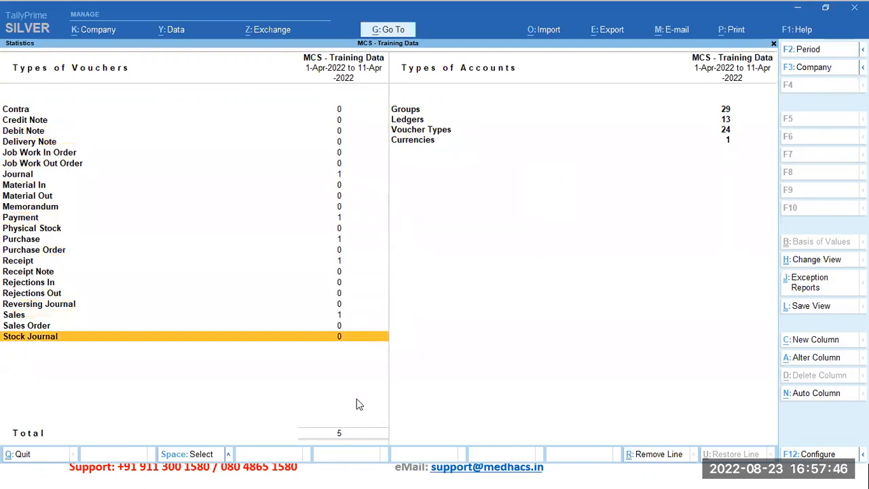
Step: Examine the Journal, Payment, Purchase, Receipt and Sales voucher counts in the statistics, and close the report
{"action": "left_click", "coordinate": [329, 175]}
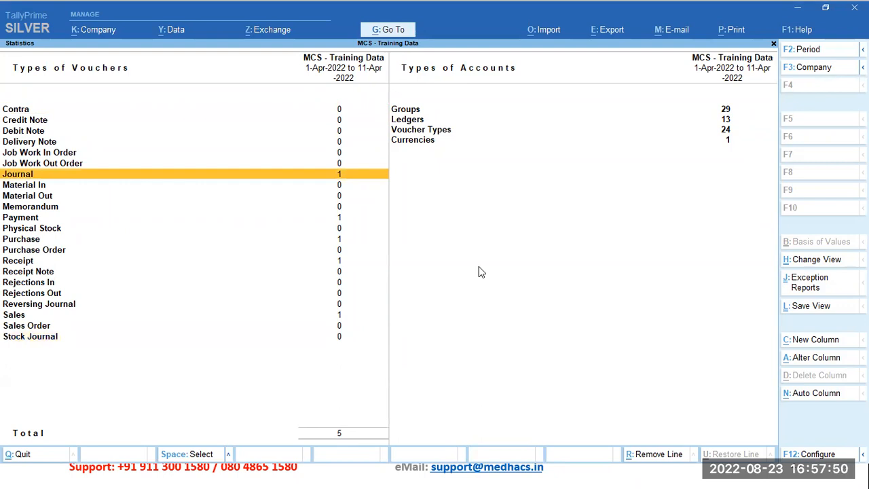
{"action": "key", "text": "Down"}
{"action": "key", "text": "Down"}
{"action": "key", "text": "Down"}
{"action": "key", "text": "Down"}
{"action": "key", "text": "Down"}
{"action": "key", "text": "Up"}
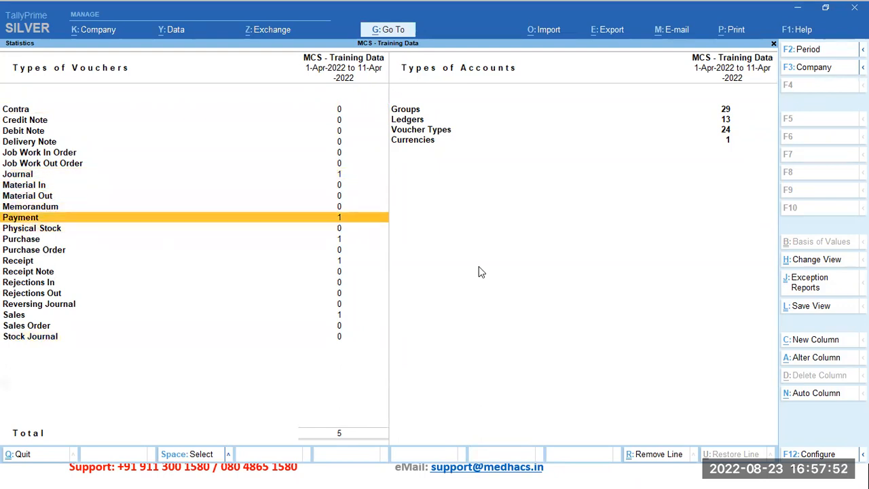
{"action": "key", "text": "Down"}
{"action": "key", "text": "Down"}
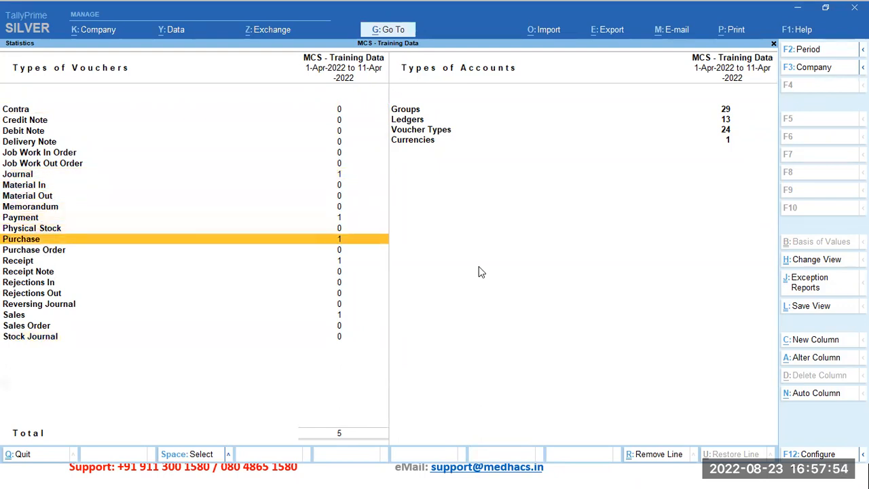
{"action": "key", "text": "Down"}
{"action": "key", "text": "Down"}
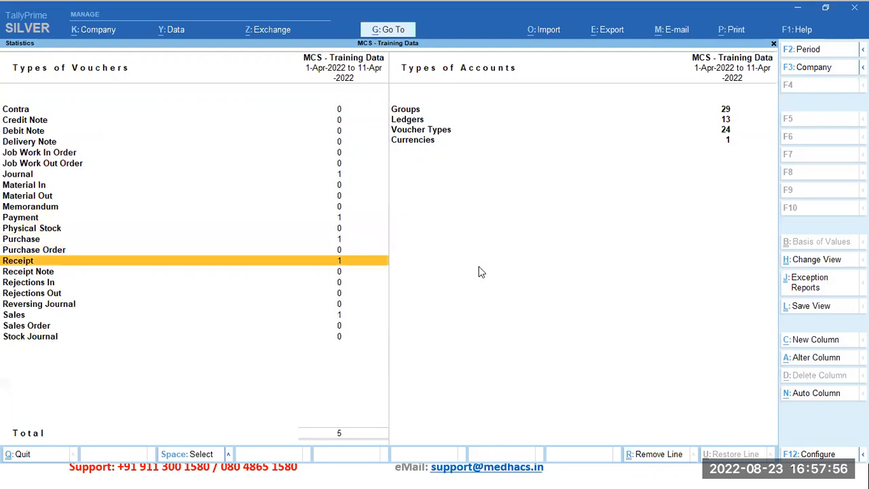
{"action": "key", "text": "Down"}
{"action": "key", "text": "Down"}
{"action": "key", "text": "Down"}
{"action": "key", "text": "Down"}
{"action": "key", "text": "Down"}
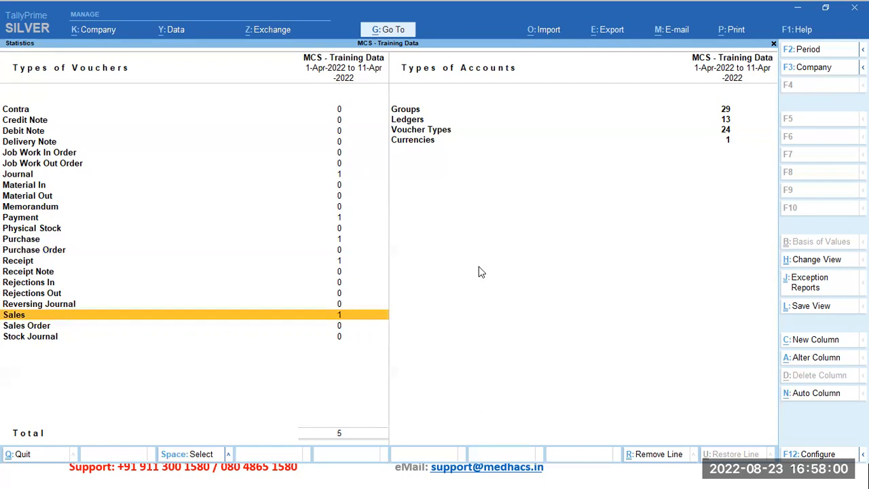
{"action": "key", "text": "Up"}
{"action": "key", "text": "Up"}
{"action": "key", "text": "Up"}
{"action": "key", "text": "Up"}
{"action": "key", "text": "Up"}
{"action": "key", "text": "Up"}
{"action": "key", "text": "Up"}
{"action": "key", "text": "Up"}
{"action": "key", "text": "Up"}
{"action": "key", "text": "Up"}
{"action": "key", "text": "Up"}
{"action": "key", "text": "Up"}
{"action": "key", "text": "Up"}
{"action": "key", "text": "Up"}
{"action": "key", "text": "Up"}
{"action": "key", "text": "Up"}
{"action": "key", "text": "Up"}
{"action": "key", "text": "Up"}
{"action": "key", "text": "Up"}
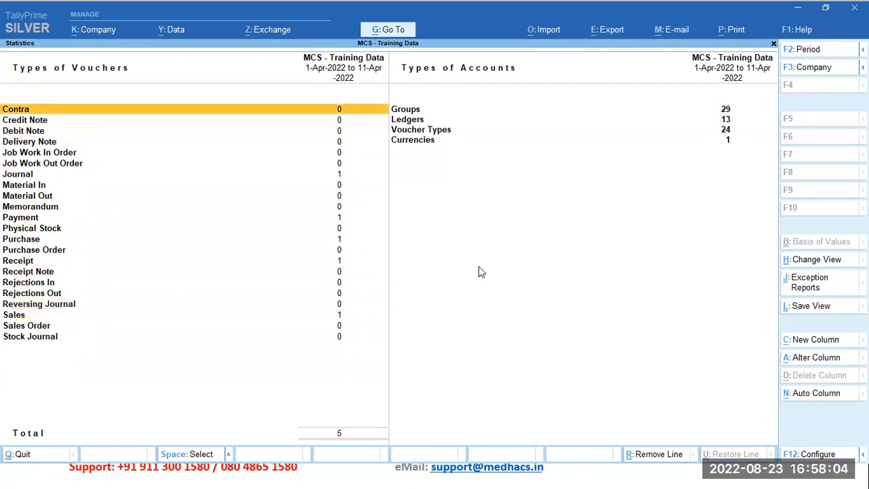
{"action": "key", "text": "Escape"}
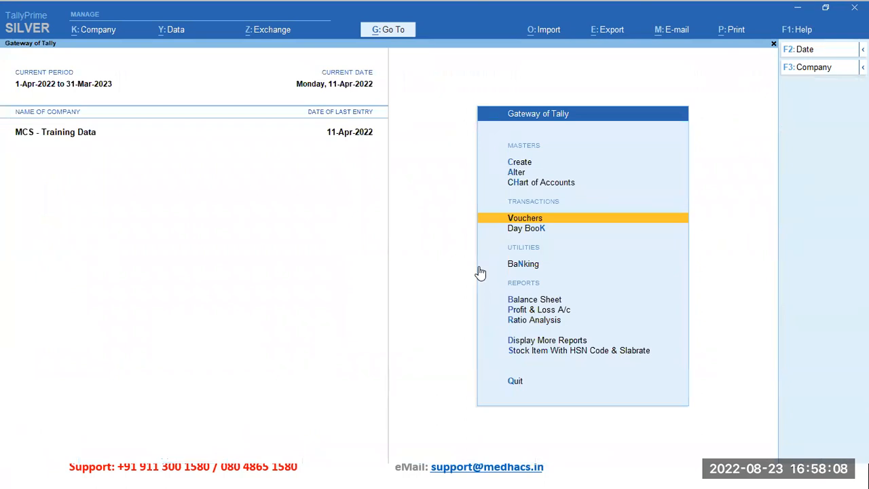
Step: Open the Day Book and set its date to 1-Apr-2022
{"action": "key", "text": "Down"}
{"action": "key", "text": "Return"}
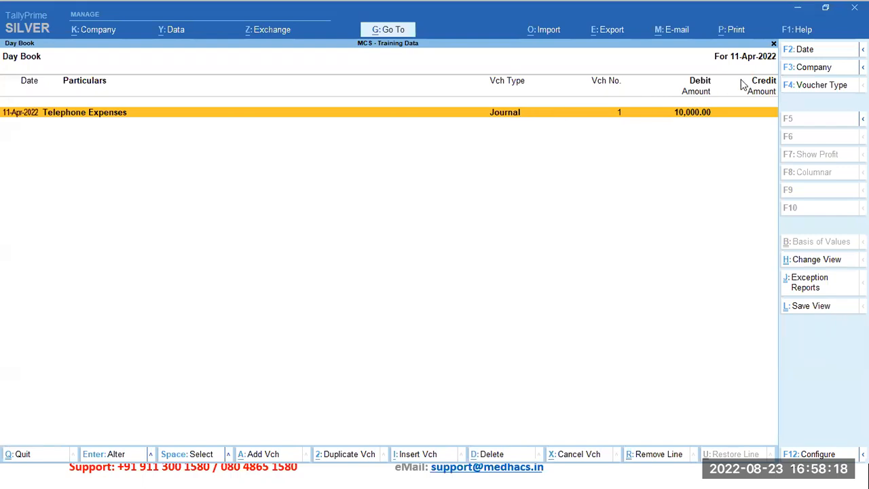
{"action": "left_click", "coordinate": [796, 59]}
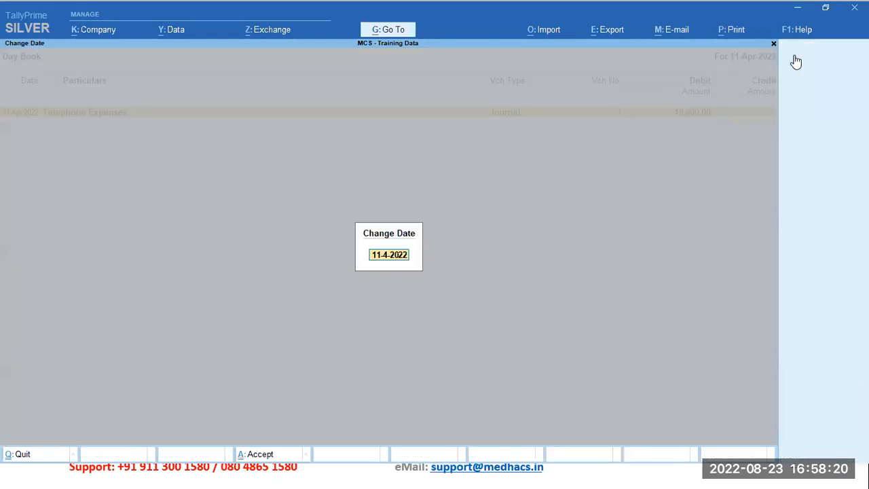
{"action": "type", "text": "1-4"}
{"action": "key", "text": "Return"}
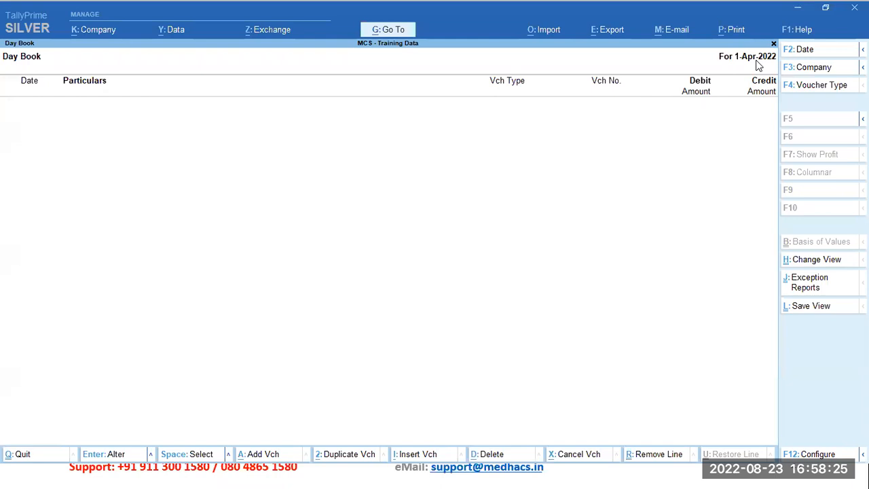
Step: View the Day Book for 4-Apr-2022 and for 5-Apr-2022
{"action": "left_click", "coordinate": [808, 59]}
{"action": "type", "text": "4"}
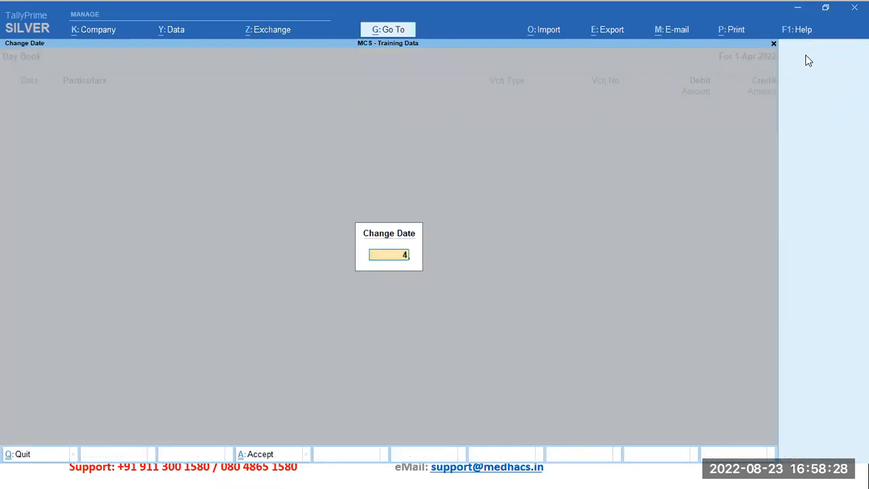
{"action": "key", "text": "Return"}
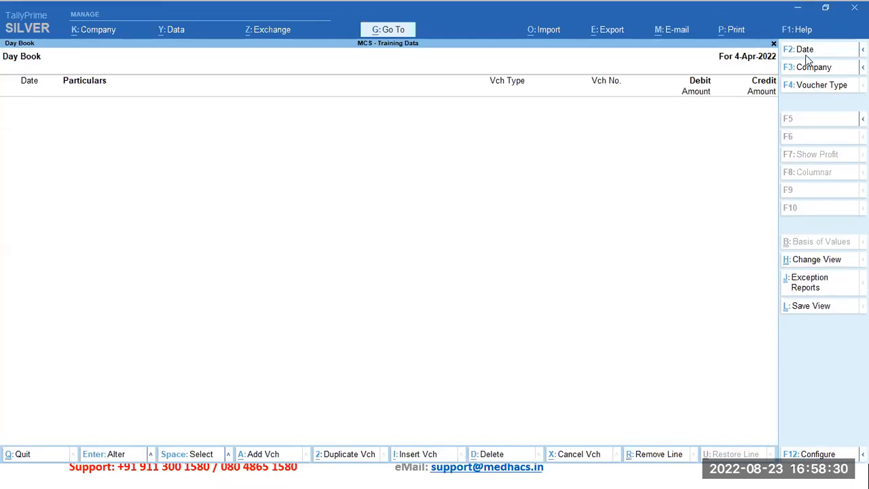
{"action": "left_click", "coordinate": [808, 57]}
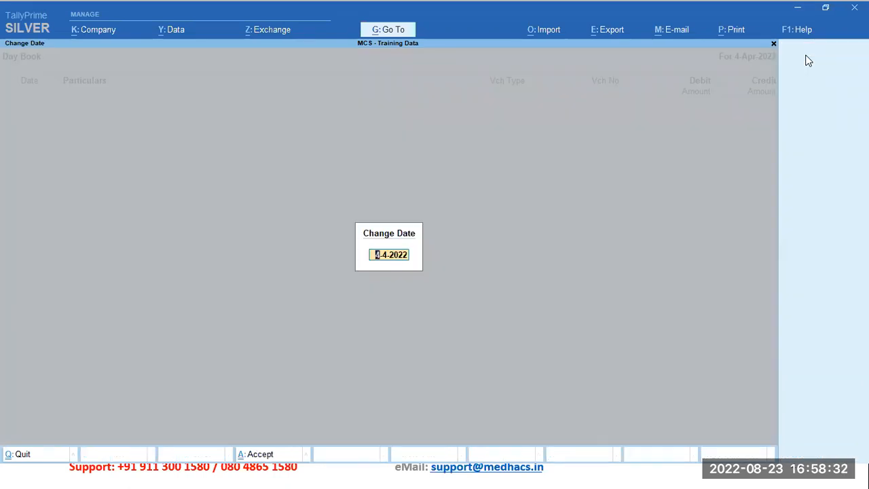
{"action": "type", "text": "5"}
{"action": "key", "text": "Return"}
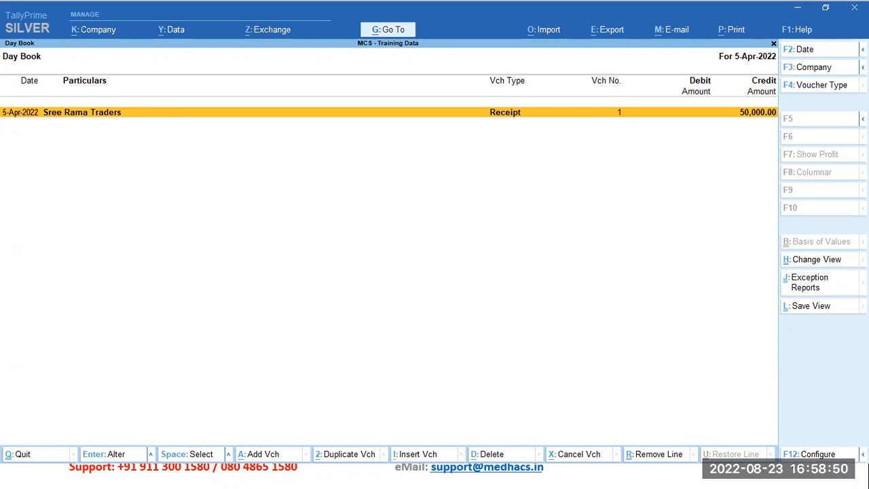
Step: Set the Day Book period from 1-Apr-2022 to 31-Mar-2023
{"action": "mouse_move", "coordinate": [863, 49]}
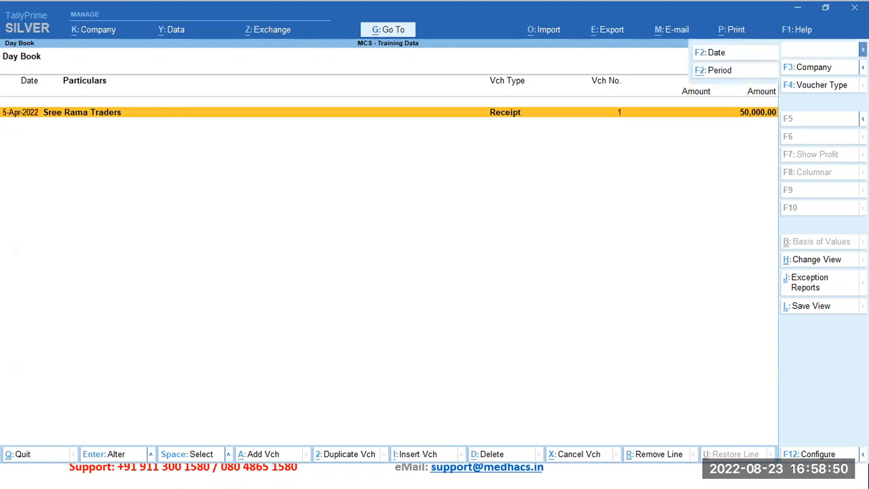
{"action": "left_click", "coordinate": [711, 73]}
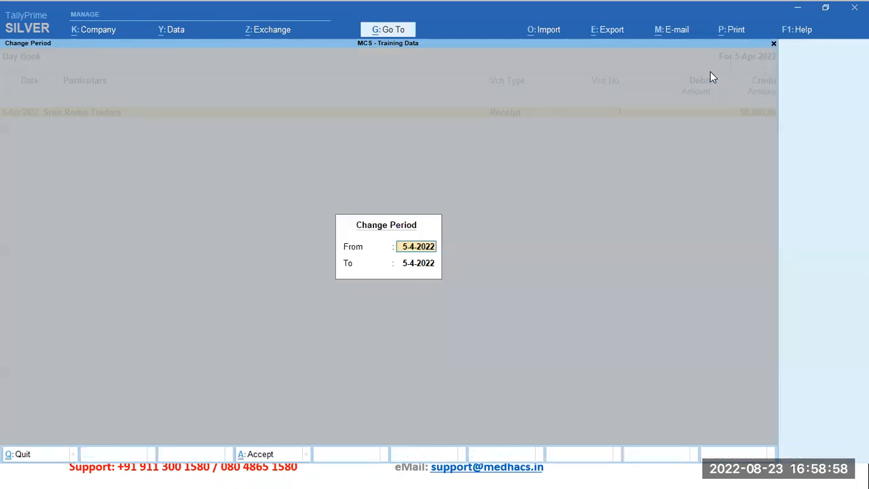
{"action": "key", "text": "BackSpace"}
{"action": "type", "text": "1 4"}
{"action": "key", "text": "Return"}
{"action": "type", "text": "31 3"}
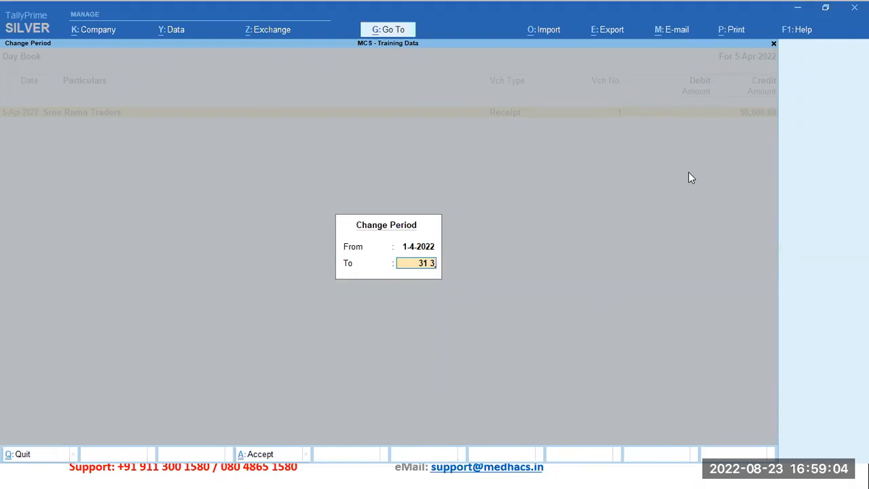
{"action": "key", "text": "Return"}
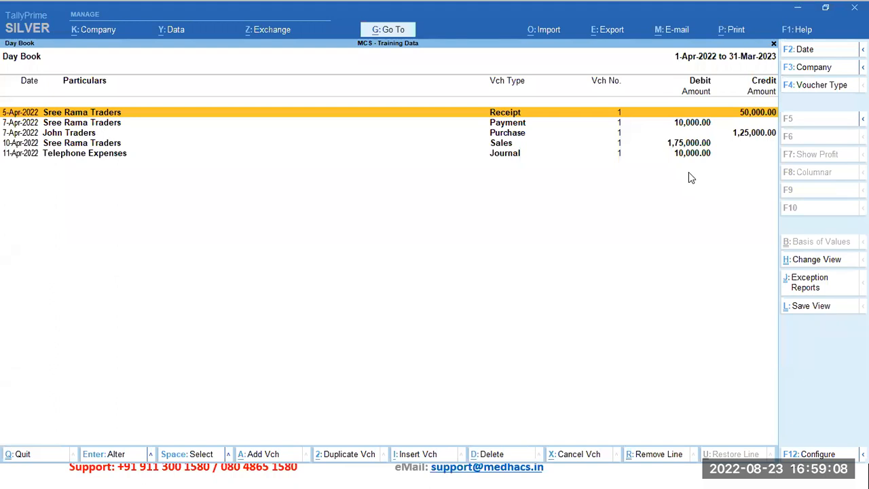
Step: Review the vouchers listed in the Day Book from the receipt down to the journal
{"action": "key", "text": "Down"}
{"action": "key", "text": "Down"}
{"action": "key", "text": "Down"}
{"action": "key", "text": "Down"}
{"action": "key", "text": "Up"}
{"action": "key", "text": "Up"}
{"action": "key", "text": "Up"}
{"action": "key", "text": "Up"}
{"action": "key", "text": "Down"}
{"action": "key", "text": "Down"}
{"action": "key", "text": "Down"}
{"action": "key", "text": "Down"}
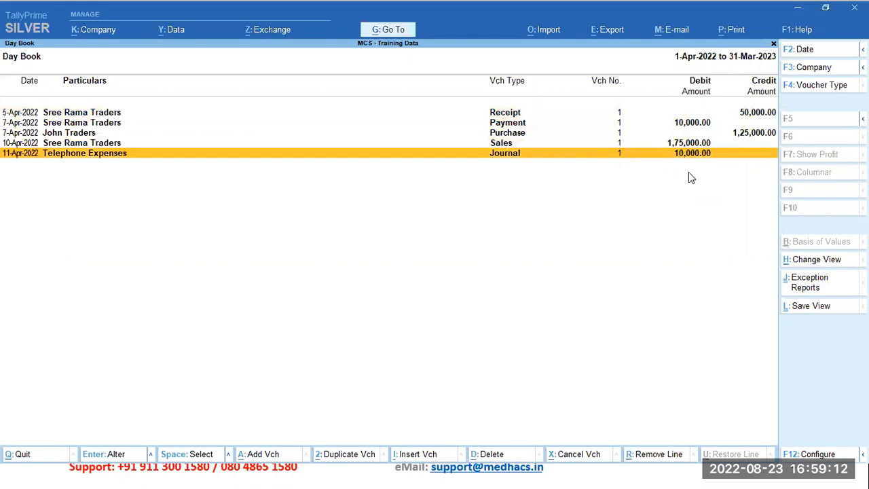
Step: Expand the Day Book to its detailed view and examine the opposite ledger of each voucher
{"action": "key", "text": "alt+F5"}
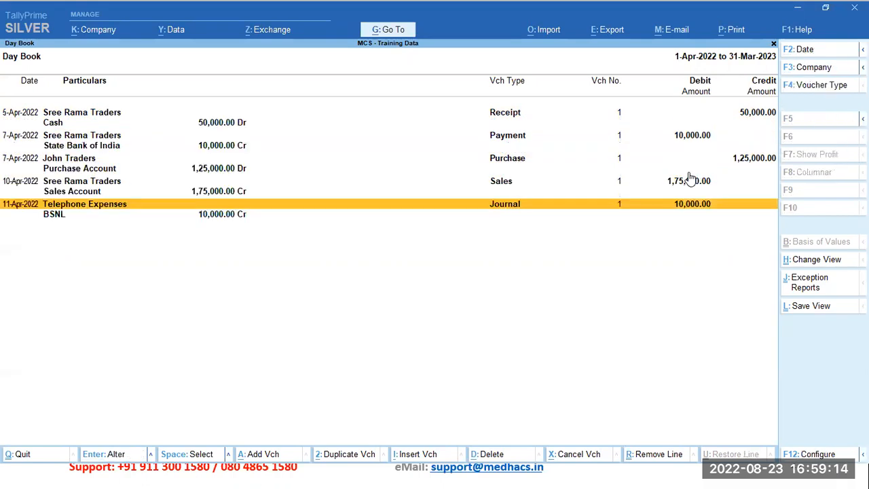
{"action": "key", "text": "Up"}
{"action": "key", "text": "Up"}
{"action": "key", "text": "Up"}
{"action": "key", "text": "Up"}
{"action": "key", "text": "Up"}
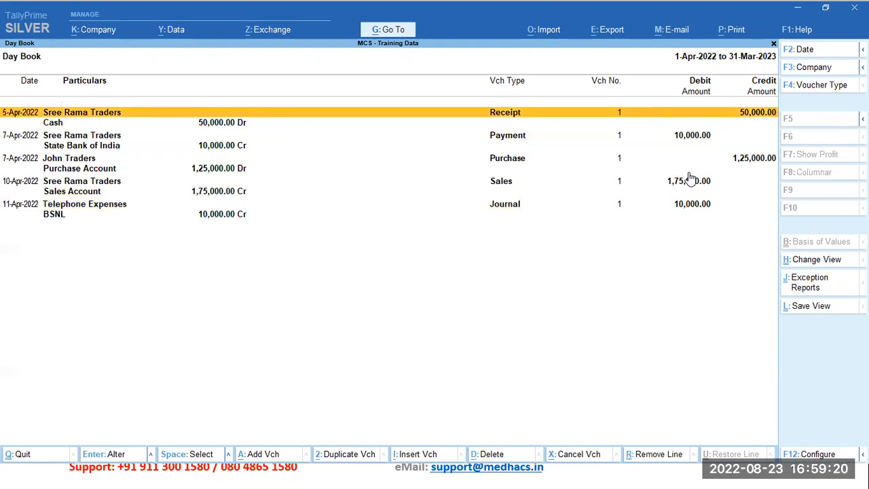
{"action": "key", "text": "Down"}
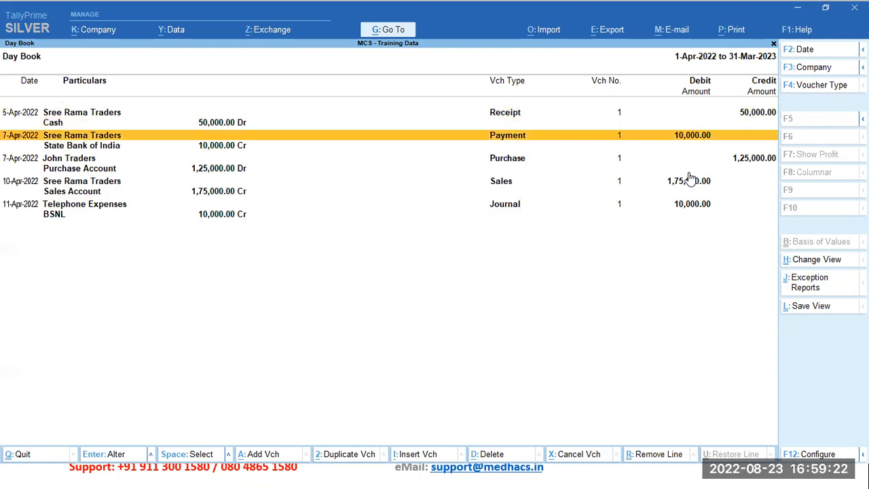
{"action": "key", "text": "Down"}
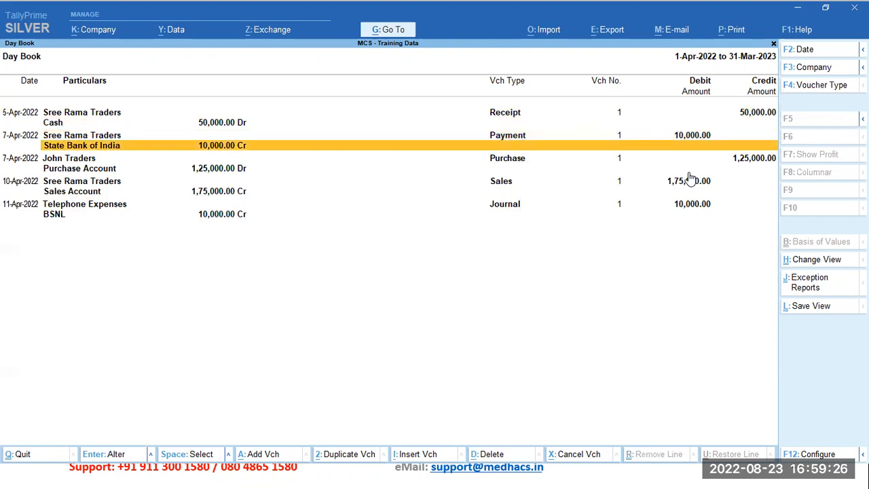
Step: Examine the ledger, voucher type and debit or credit amount of each voucher in the detailed Day Book, from the receipt to the journal
{"action": "key", "text": "Down"}
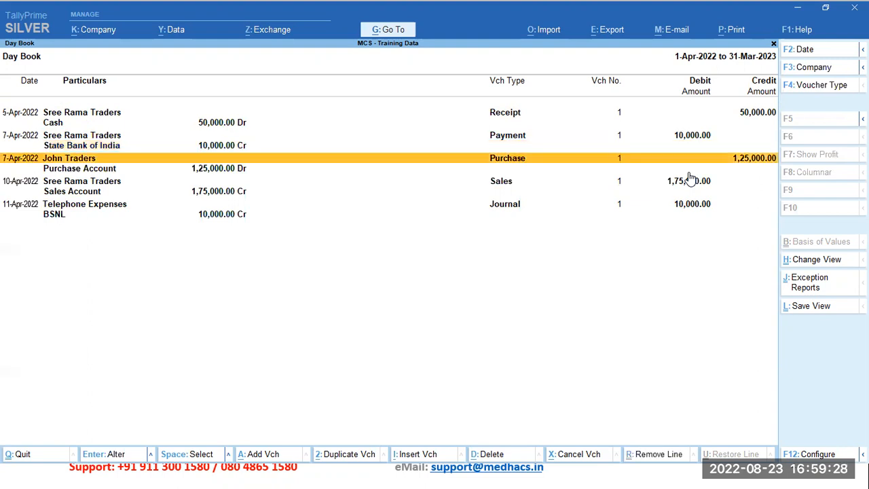
{"action": "key", "text": "Down"}
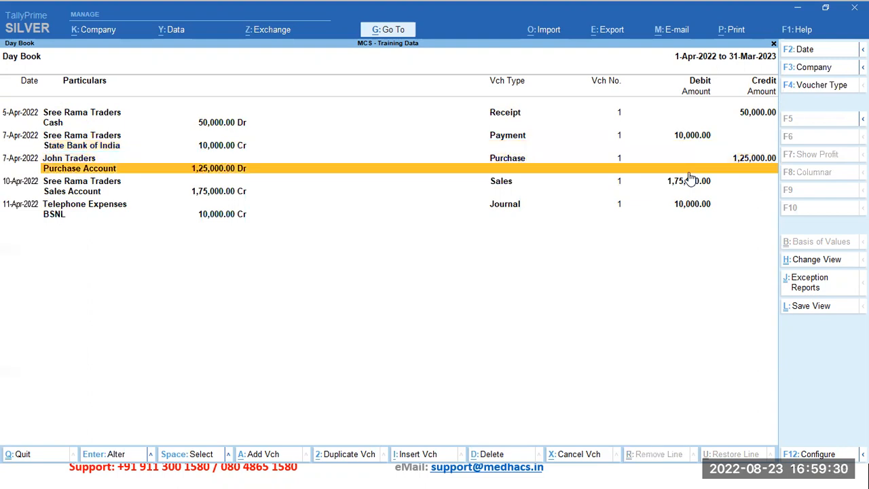
{"action": "key", "text": "Down"}
{"action": "key", "text": "Down"}
{"action": "key", "text": "Down"}
{"action": "key", "text": "Down"}
{"action": "key", "text": "Up"}
{"action": "key", "text": "Up"}
{"action": "key", "text": "Up"}
{"action": "key", "text": "Up"}
{"action": "key", "text": "Up"}
{"action": "key", "text": "Up"}
{"action": "key", "text": "Up"}
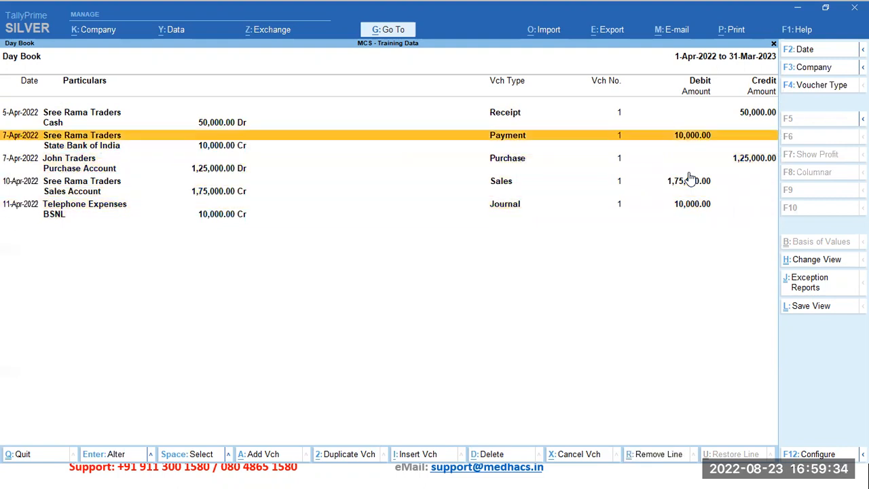
{"action": "key", "text": "Down"}
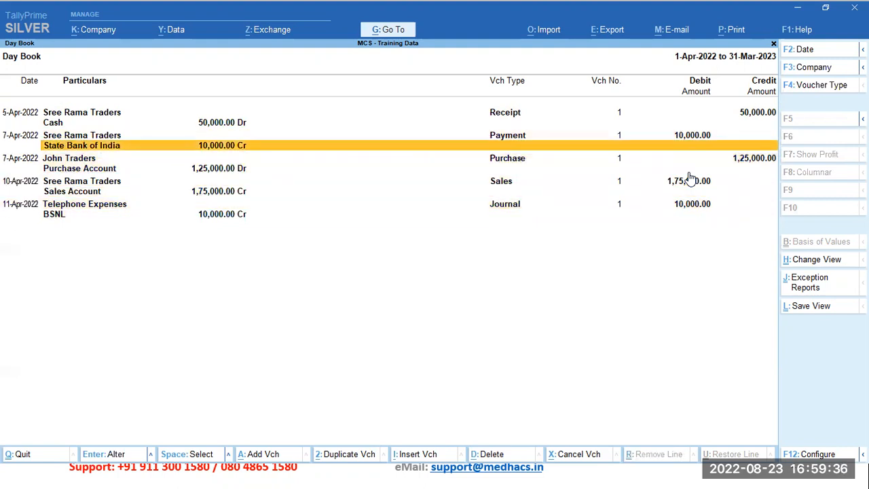
{"action": "key", "text": "Down"}
{"action": "key", "text": "Down"}
{"action": "key", "text": "Down"}
{"action": "key", "text": "Down"}
{"action": "key", "text": "Down"}
{"action": "key", "text": "Down"}
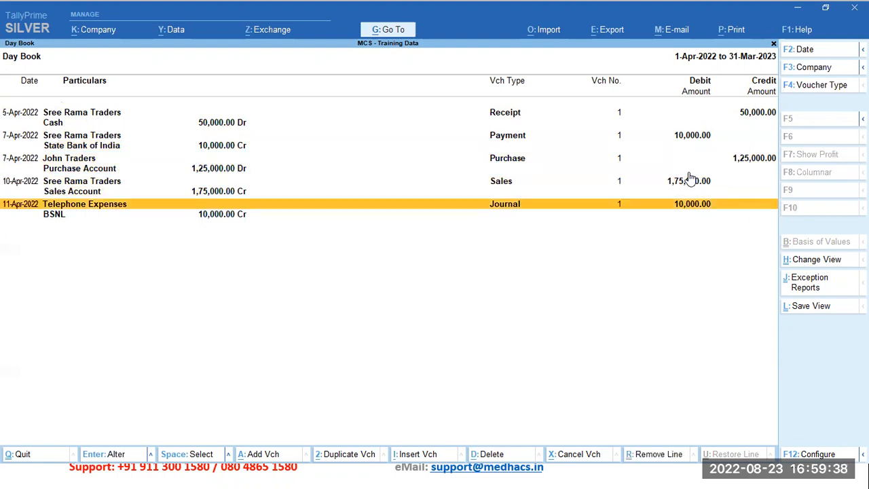
{"action": "key", "text": "Up"}
{"action": "key", "text": "Up"}
{"action": "key", "text": "Up"}
{"action": "key", "text": "Up"}
{"action": "key", "text": "Up"}
{"action": "key", "text": "Up"}
{"action": "key", "text": "Up"}
{"action": "key", "text": "Up"}
{"action": "key", "text": "Up"}
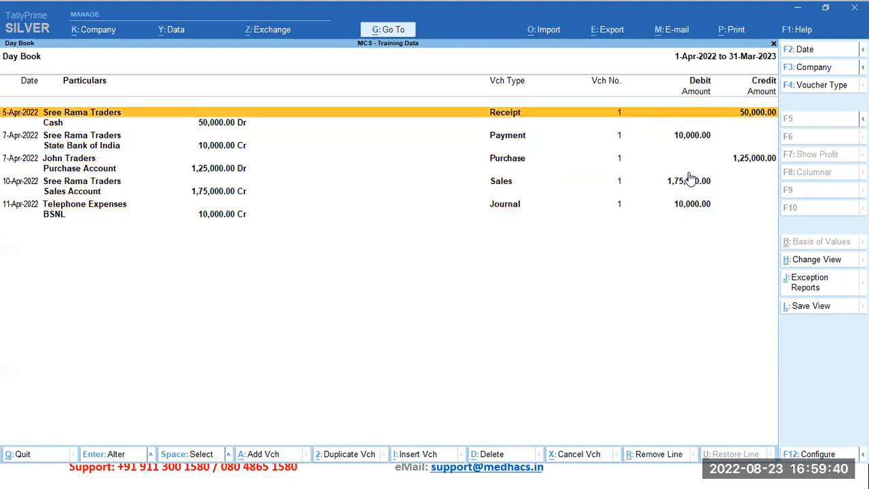
{"action": "key", "text": "Down"}
{"action": "key", "text": "Down"}
{"action": "key", "text": "Down"}
{"action": "key", "text": "Down"}
{"action": "key", "text": "Down"}
{"action": "key", "text": "Down"}
{"action": "key", "text": "Down"}
{"action": "key", "text": "Down"}
{"action": "key", "text": "Down"}
{"action": "key", "text": "Up"}
{"action": "key", "text": "Up"}
{"action": "key", "text": "Up"}
{"action": "key", "text": "Up"}
{"action": "key", "text": "Up"}
{"action": "key", "text": "Up"}
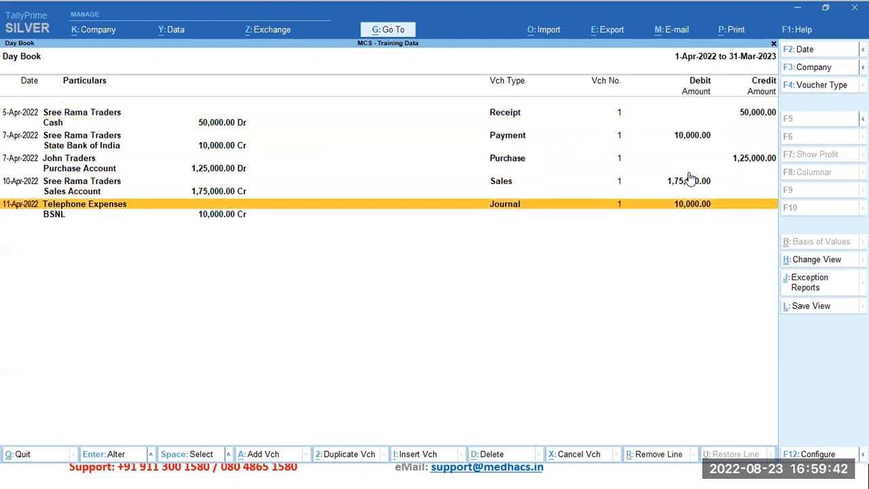
{"action": "key", "text": "Up"}
{"action": "key", "text": "Up"}
{"action": "key", "text": "Up"}
{"action": "key", "text": "Down"}
{"action": "key", "text": "Down"}
{"action": "key", "text": "Down"}
{"action": "key", "text": "Down"}
{"action": "key", "text": "Down"}
{"action": "key", "text": "Down"}
{"action": "key", "text": "Down"}
{"action": "key", "text": "Down"}
{"action": "key", "text": "Up"}
{"action": "key", "text": "Up"}
{"action": "key", "text": "Up"}
{"action": "key", "text": "Up"}
{"action": "key", "text": "Up"}
{"action": "key", "text": "Up"}
{"action": "key", "text": "Up"}
{"action": "key", "text": "Up"}
{"action": "key", "text": "Up"}
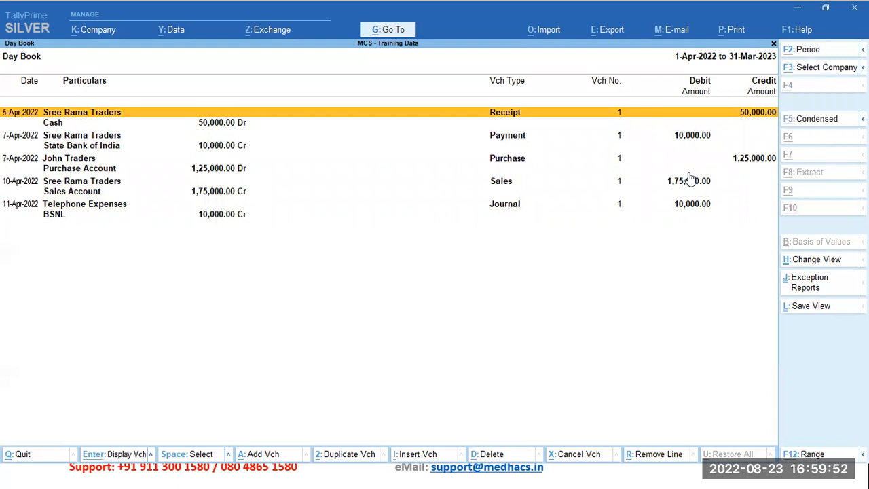
{"action": "key", "text": "alt+Tab"}
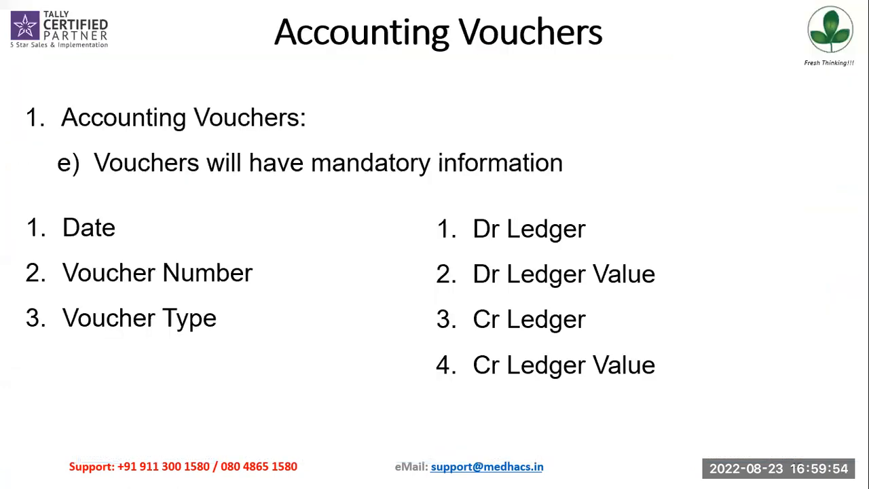
{"action": "key", "text": "Right"}
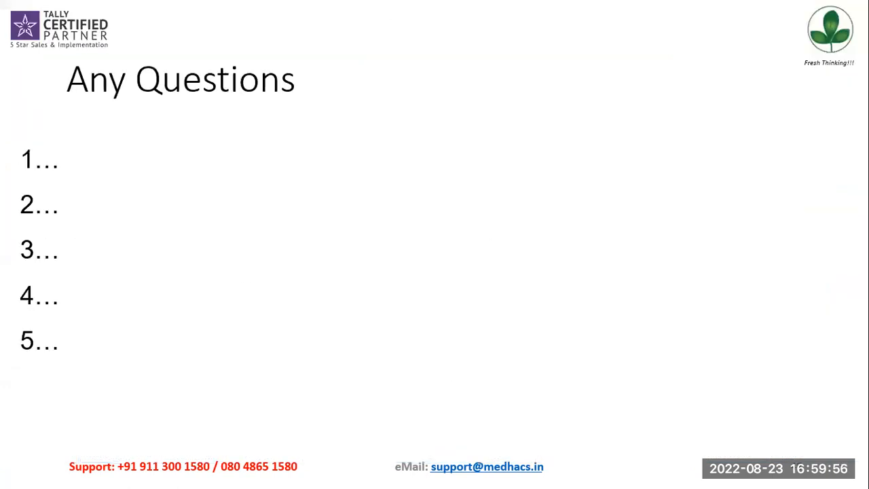
{"action": "key", "text": "Left"}
{"action": "key", "text": "Left"}
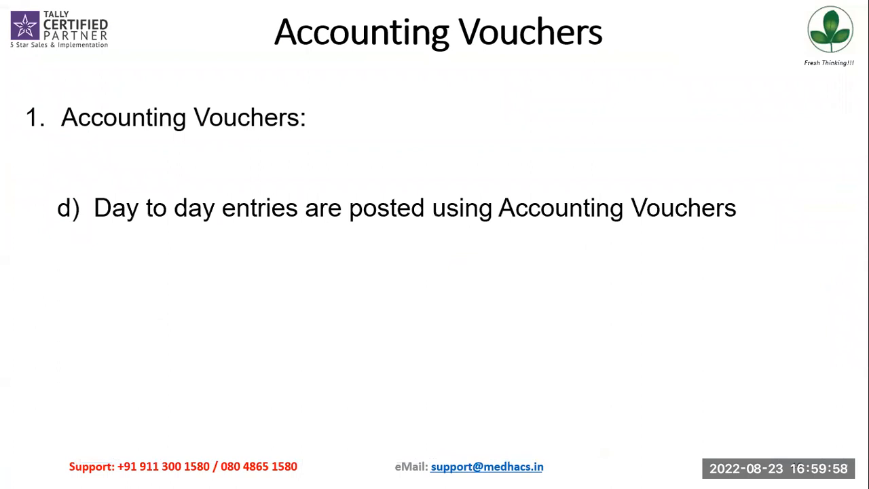
{"action": "key", "text": "Left"}
{"action": "key", "text": "Left"}
{"action": "key", "text": "Left"}
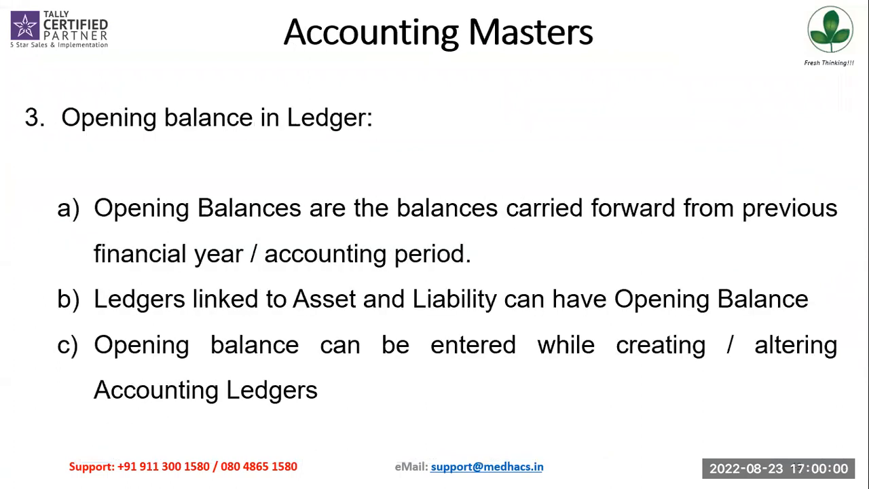
{"action": "key", "text": "Left"}
{"action": "key", "text": "Left"}
{"action": "key", "text": "Left"}
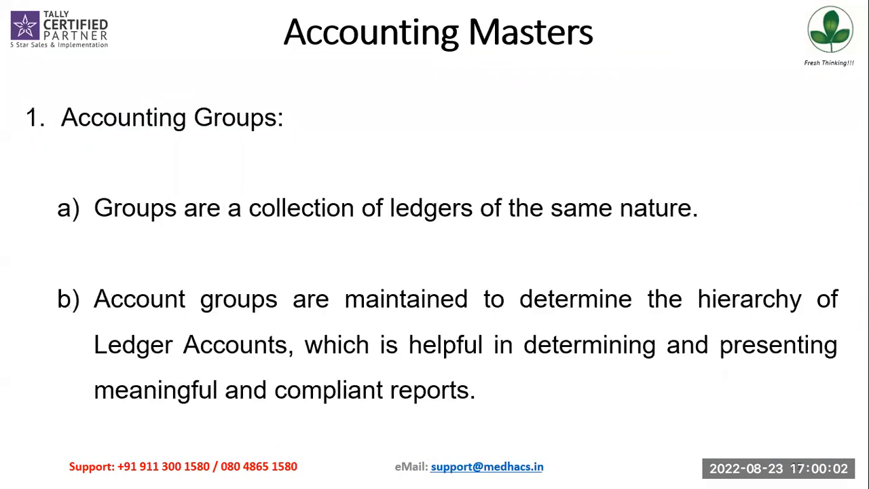
{"action": "key", "text": "Left"}
{"action": "key", "text": "Left"}
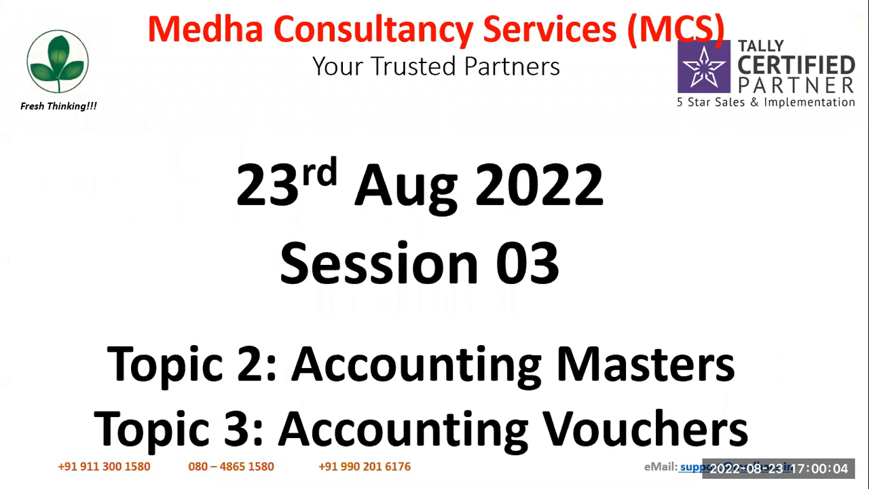
{"action": "key", "text": "Right"}
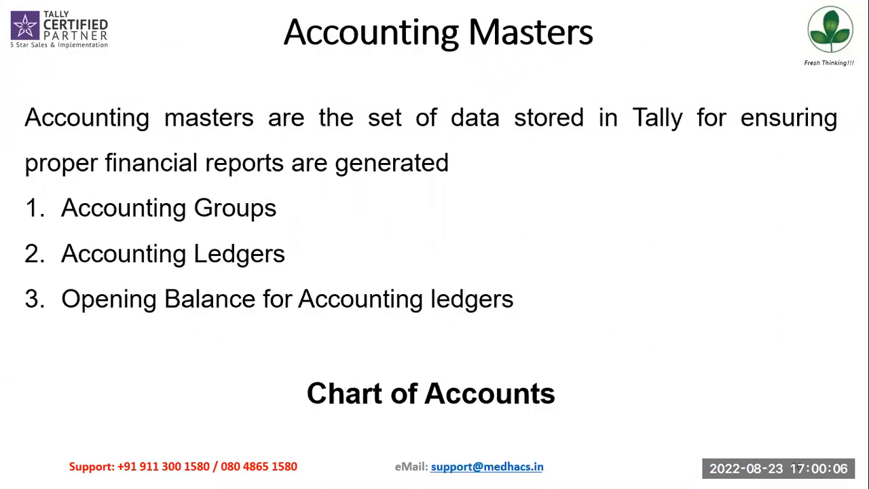
{"action": "key", "text": "Right"}
{"action": "key", "text": "Right"}
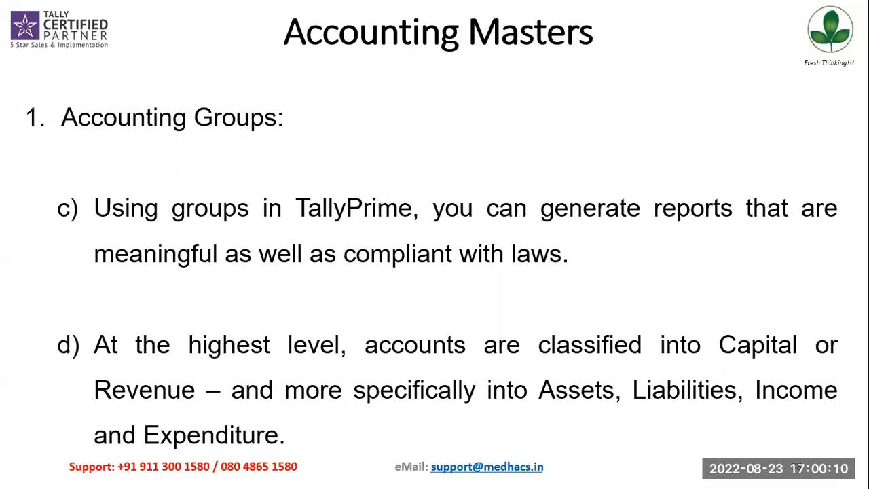
{"action": "key", "text": "Page_Down"}
{"action": "key", "text": "Page_Down"}
{"action": "key", "text": "Page_Down"}
{"action": "key", "text": "Page_Down"}
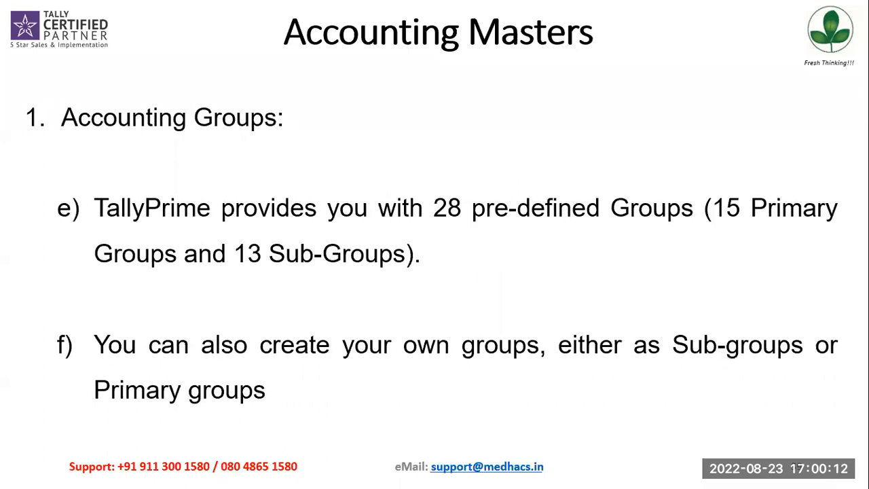
{"action": "key", "text": "Page_Down"}
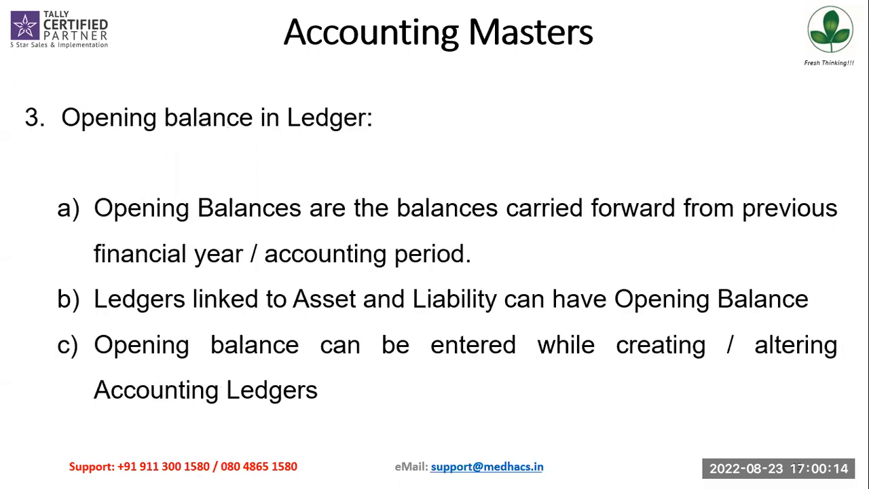
{"action": "key", "text": "Page_Down"}
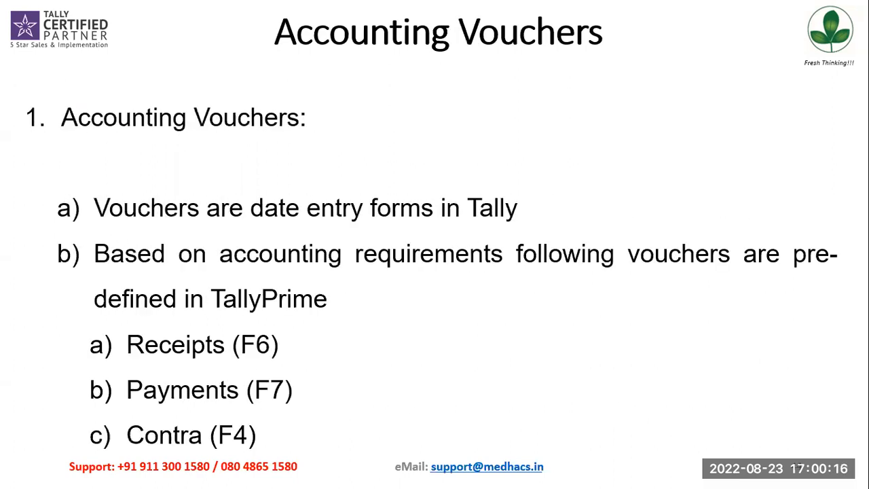